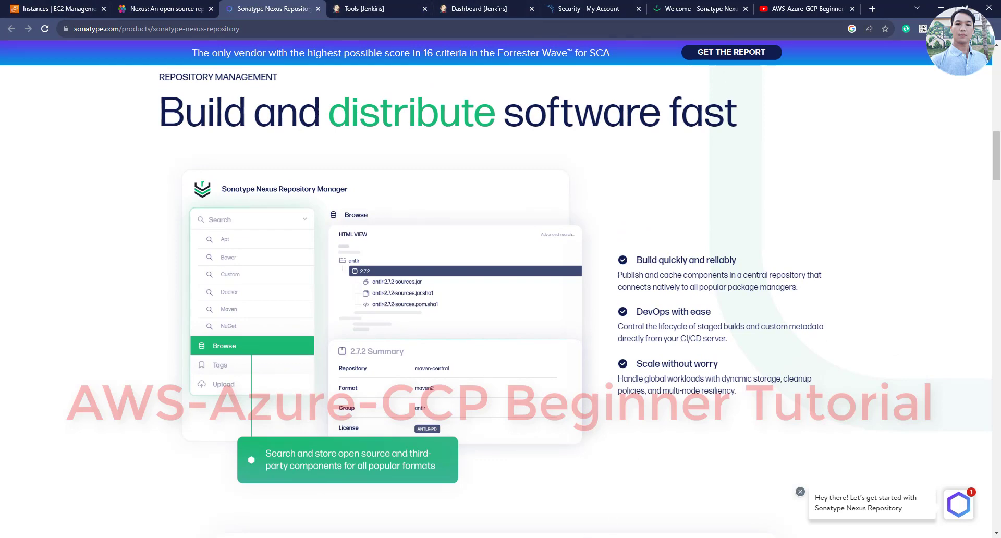
Switch Chrome to the AWS-Azure-GCP Beginner Tutorial YouTube channel tab
left_click(783, 10)
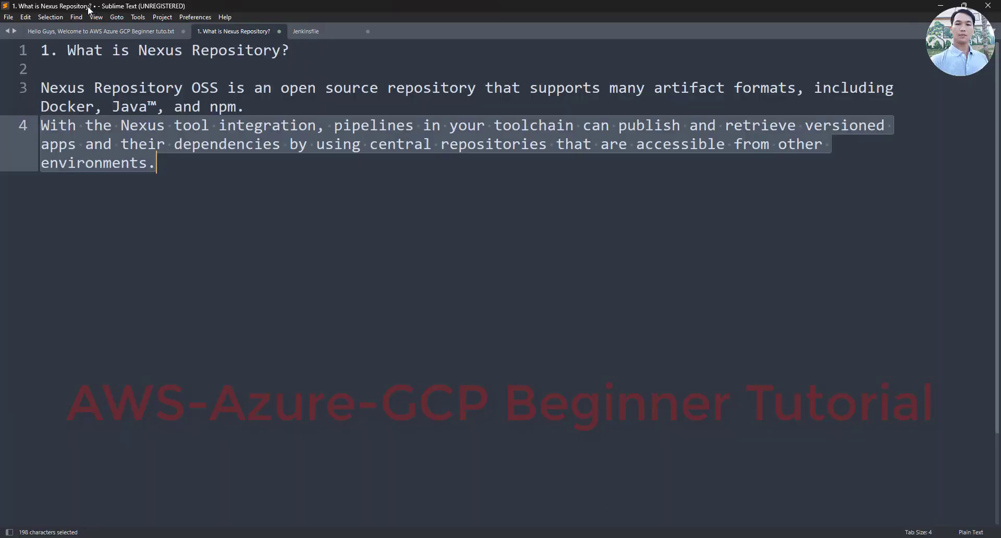
Copy 'Nexus Artifact Uploader' from line 8 of the Sublime Text tutorial outline
left_click(87, 32)
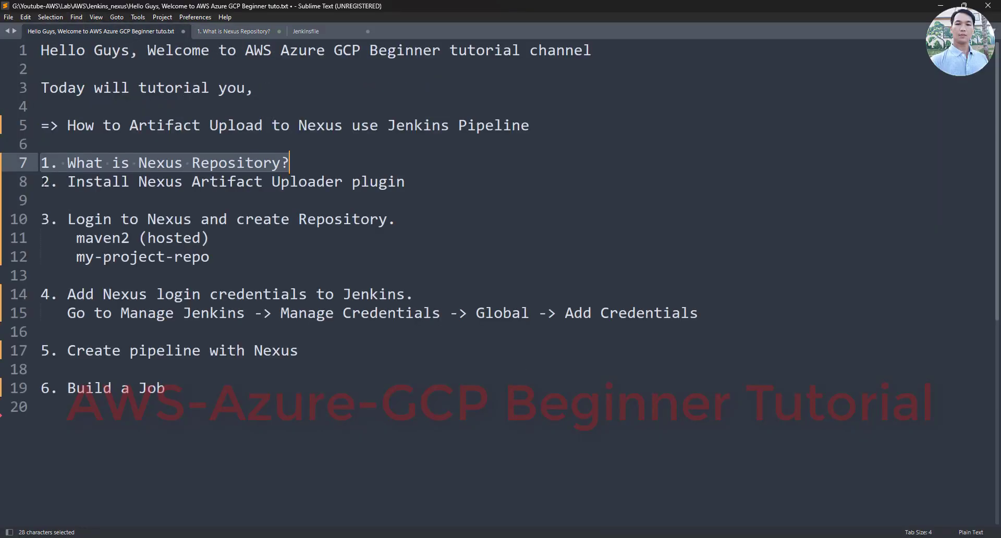
triple_click(208, 181)
left_click(42, 200)
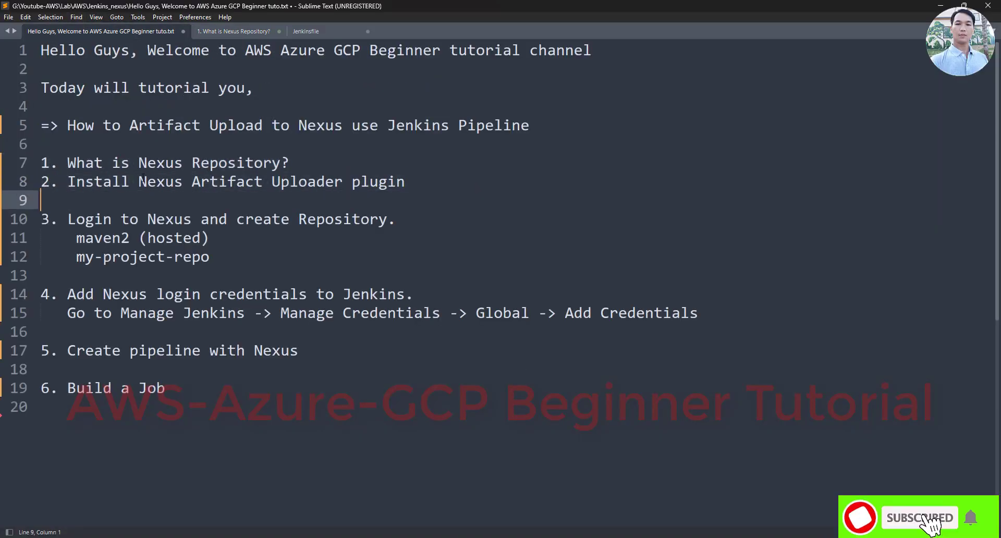
left_click_drag(143, 180, 340, 181)
right_click(323, 187)
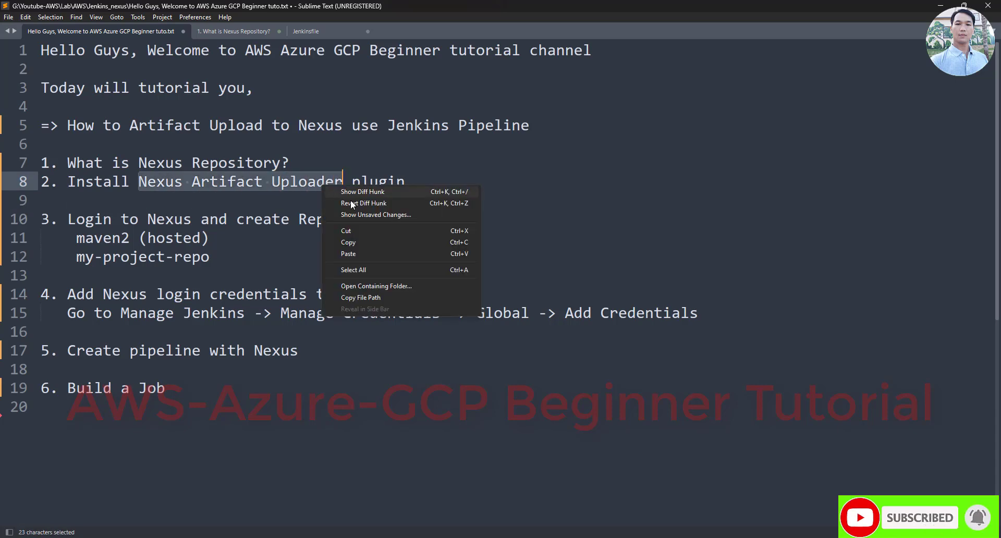
left_click(362, 242)
key("alt+Tab")
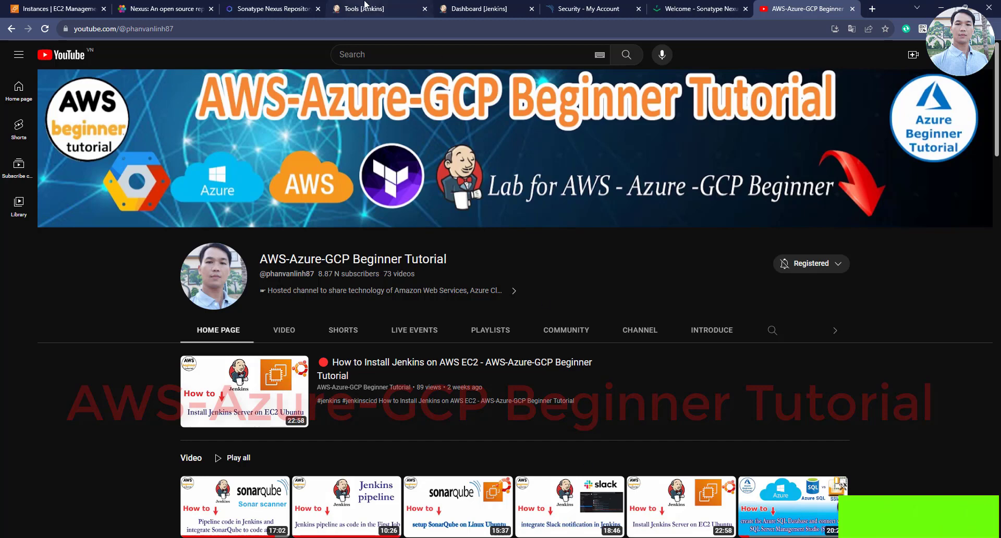
Install the Nexus Artifact Uploader plugin from Available plugins, restarting Jenkins when installation completes
left_click(365, 6)
left_click(455, 10)
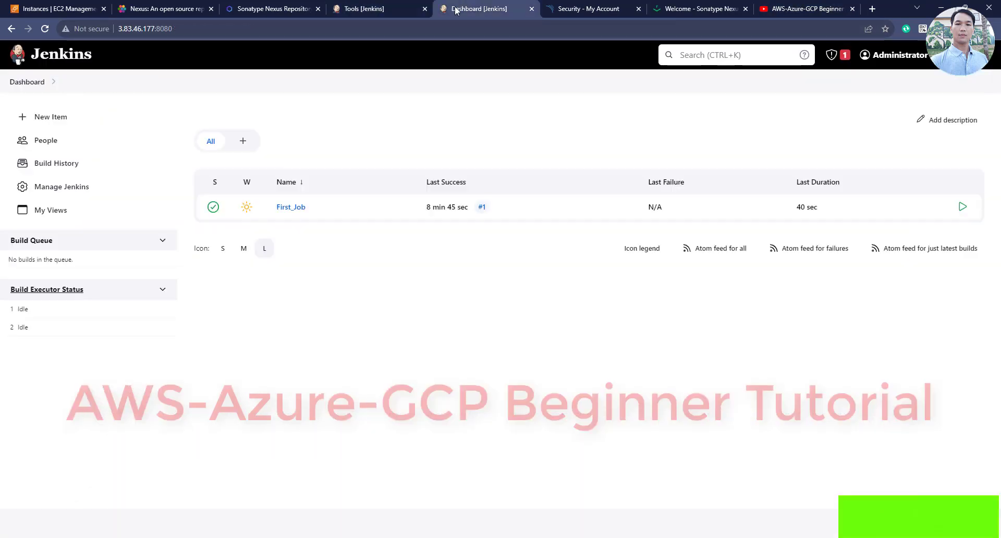
left_click(50, 189)
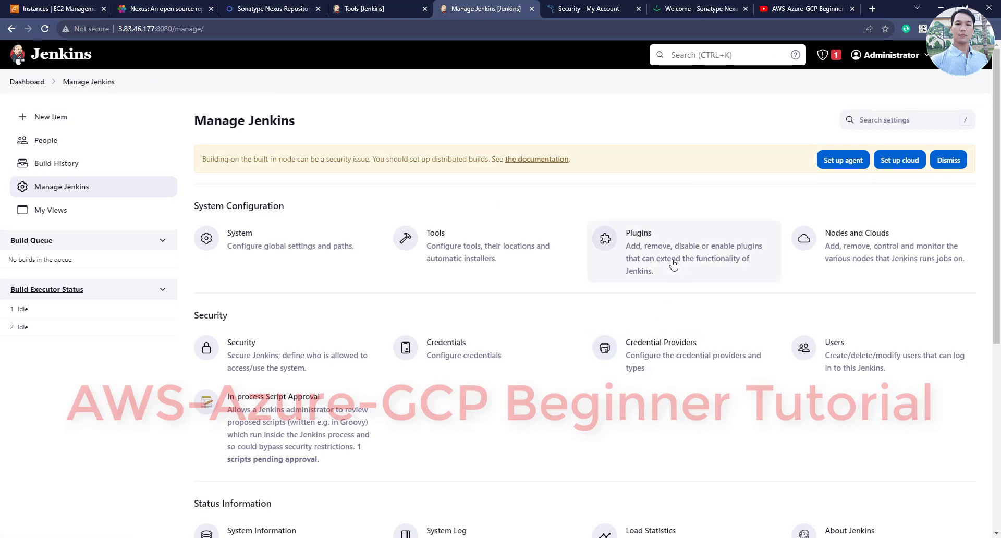
left_click(673, 265)
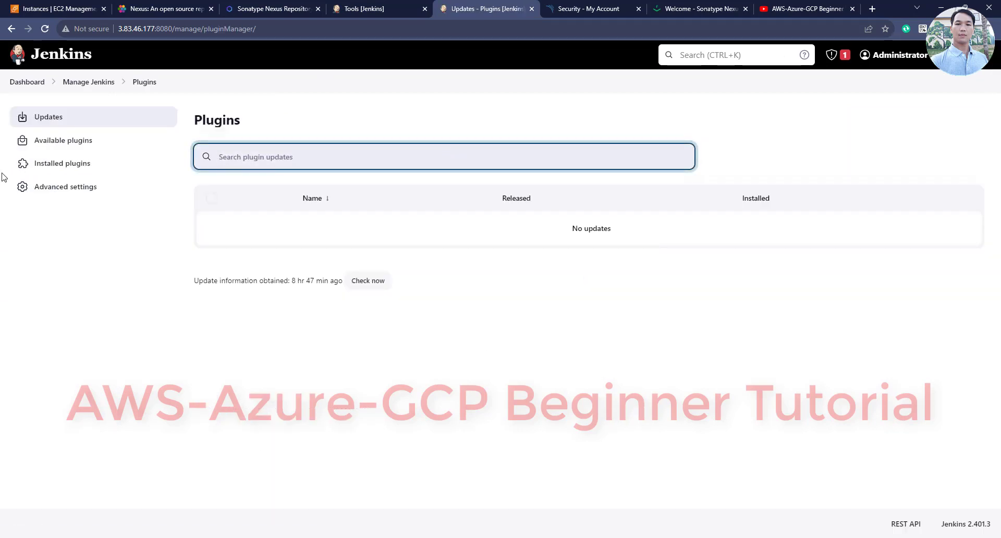
left_click(63, 146)
key("ctrl+v")
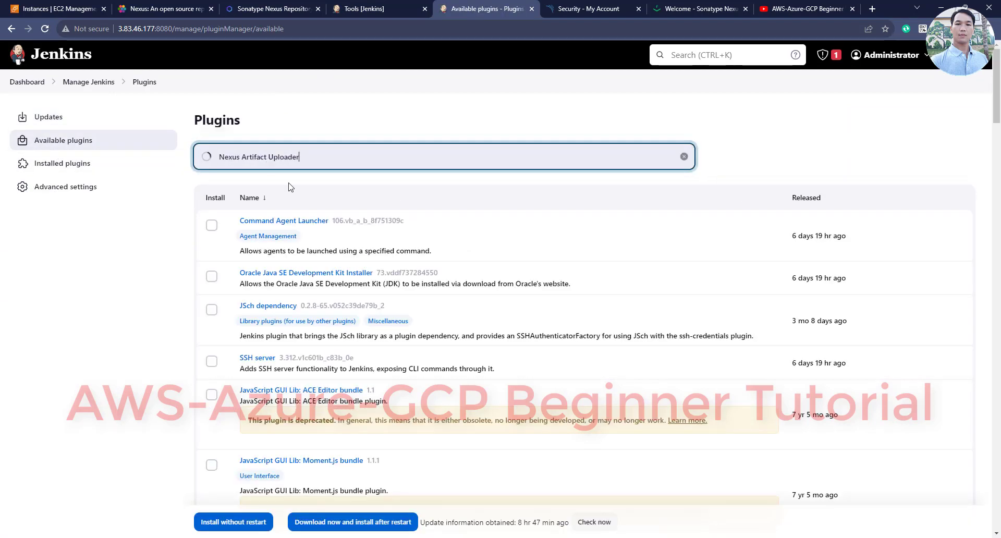
left_click(212, 226)
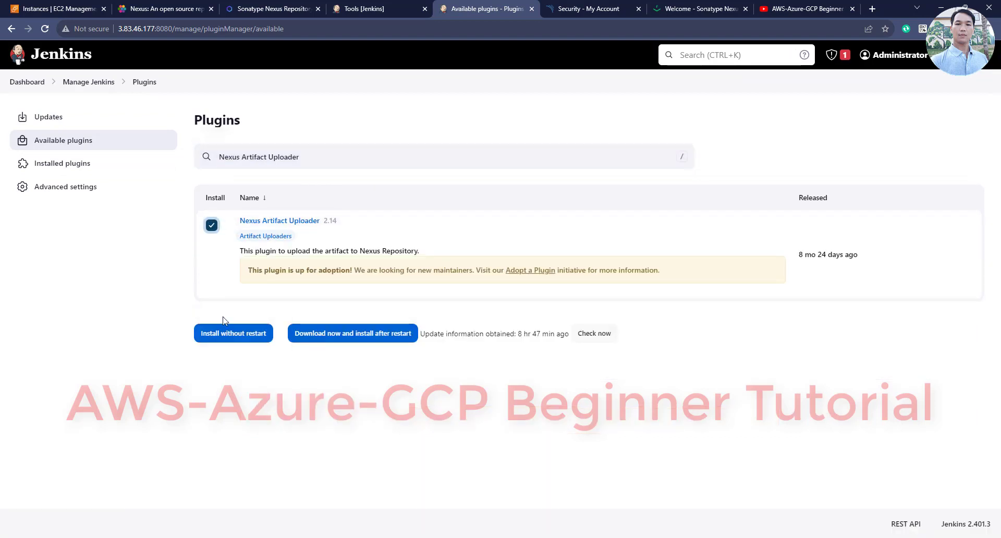
left_click(236, 334)
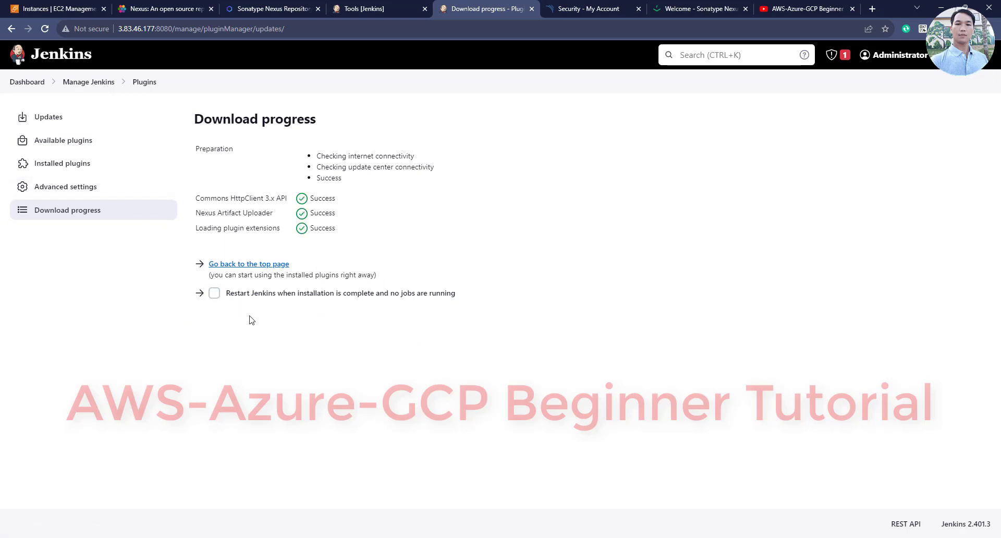
left_click(216, 294)
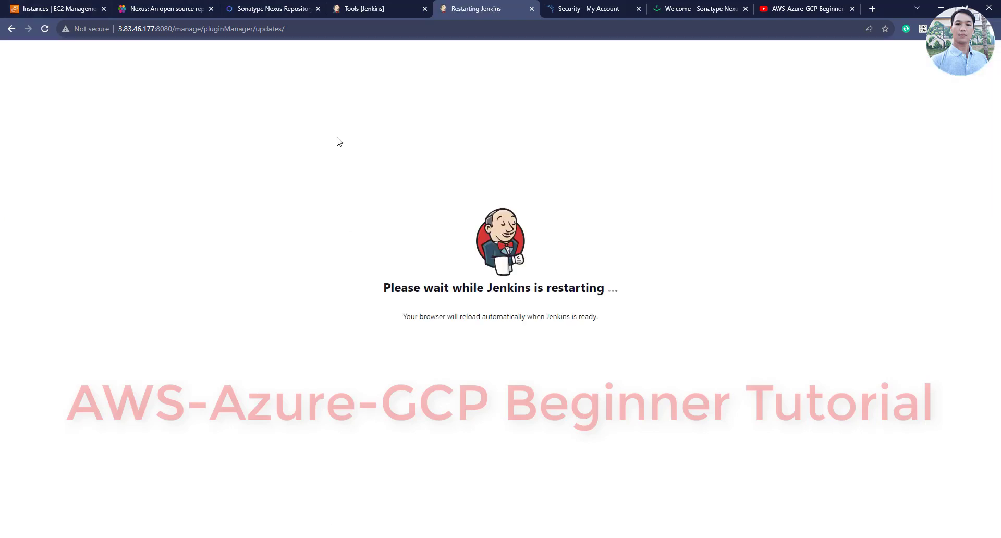
key("ctrl+1")
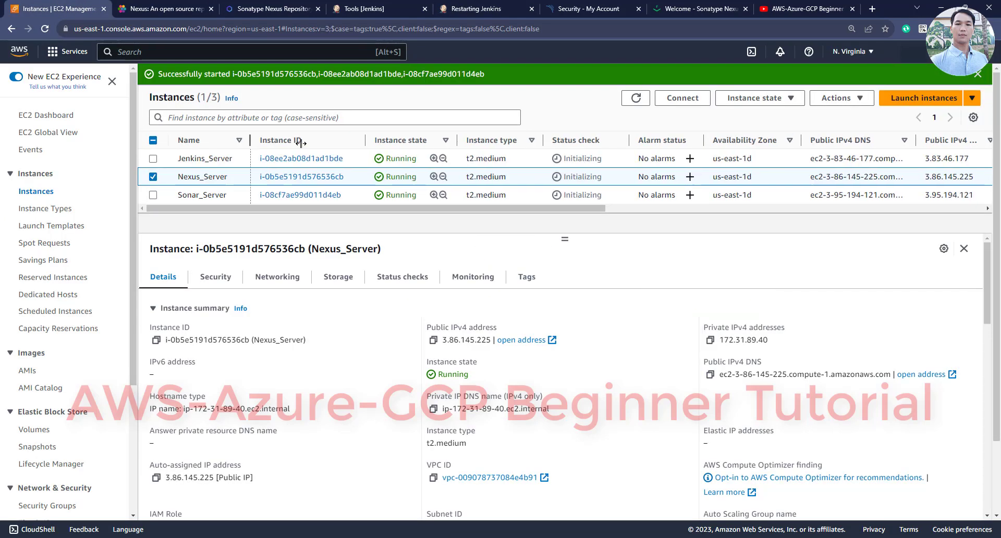
Confirm Jenkins_Server, Nexus_Server and Sonar_Server are running in EC2, then view the Nexus welcome page
left_click_drag(248, 147, 313, 148)
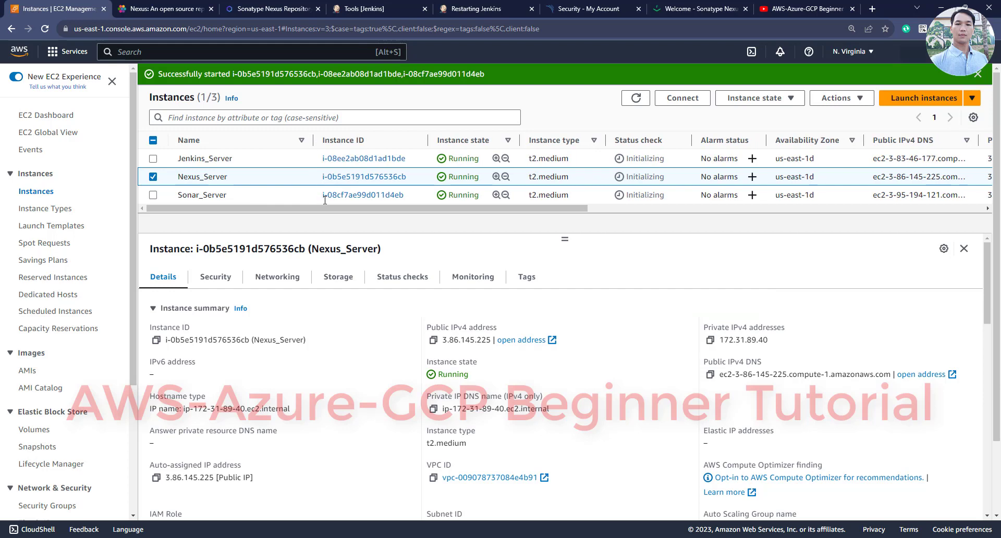
left_click(204, 162)
left_click(207, 177)
left_click(210, 195)
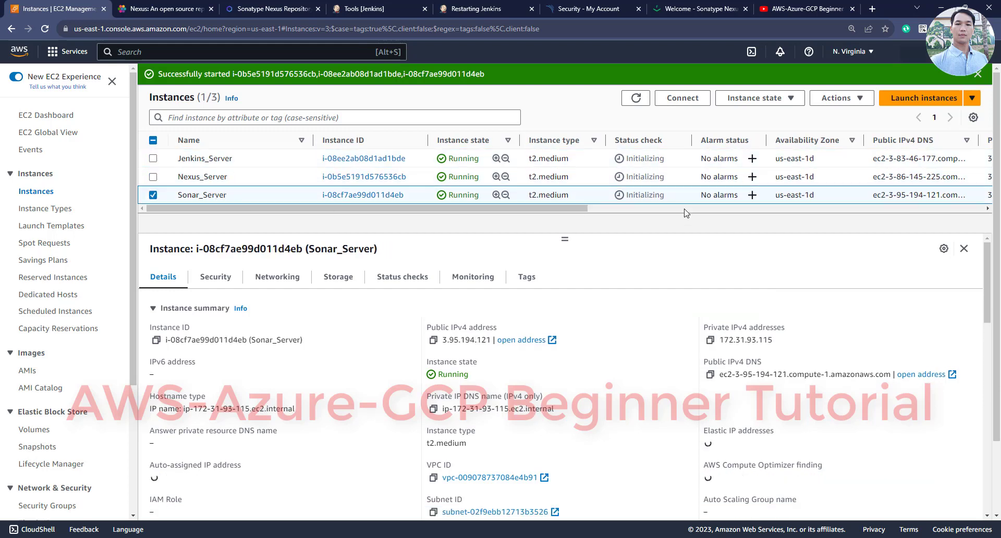
left_click(517, 9)
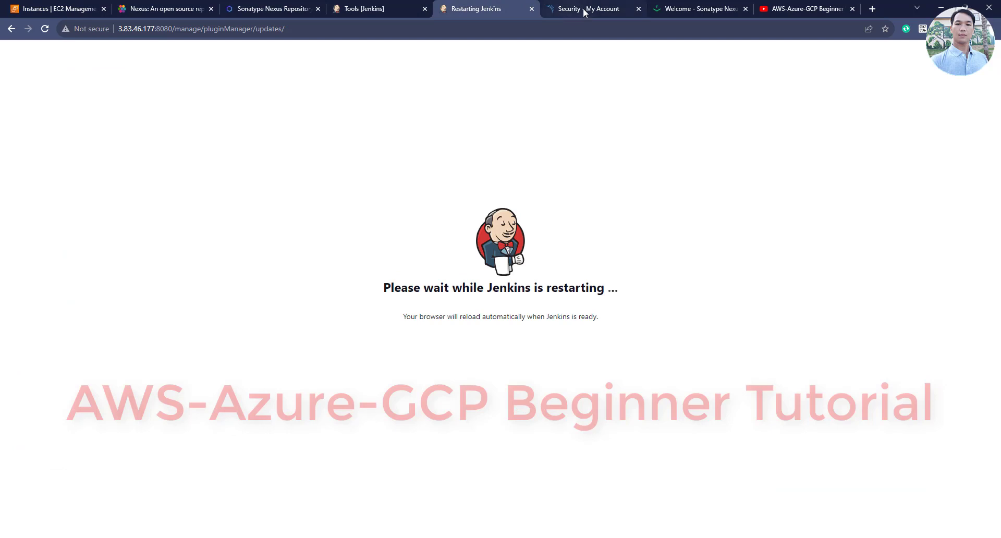
left_click(707, 6)
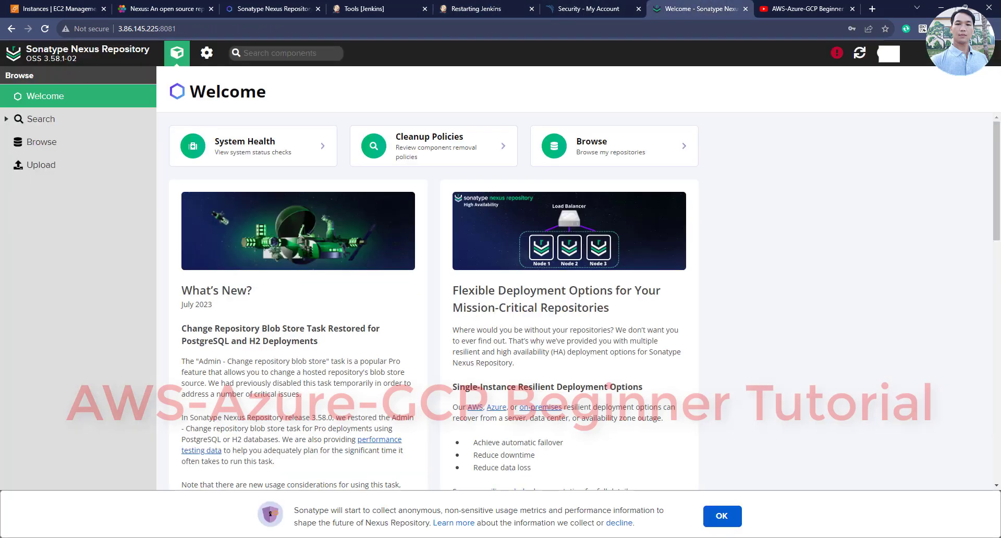
Copy 'my-project-repo' from line 12 of the tutorial outline and return to the browser
key("alt+Tab")
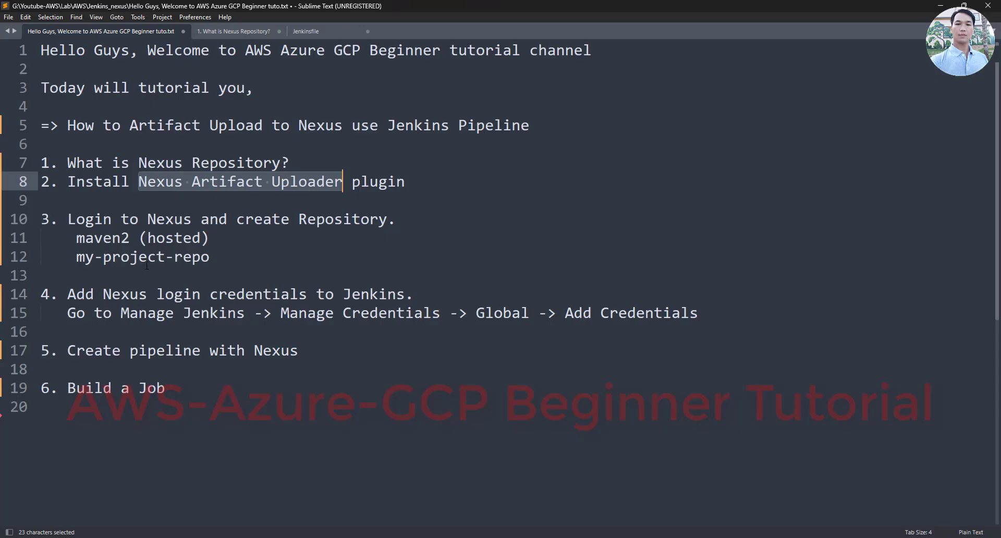
left_click_drag(70, 219, 414, 225)
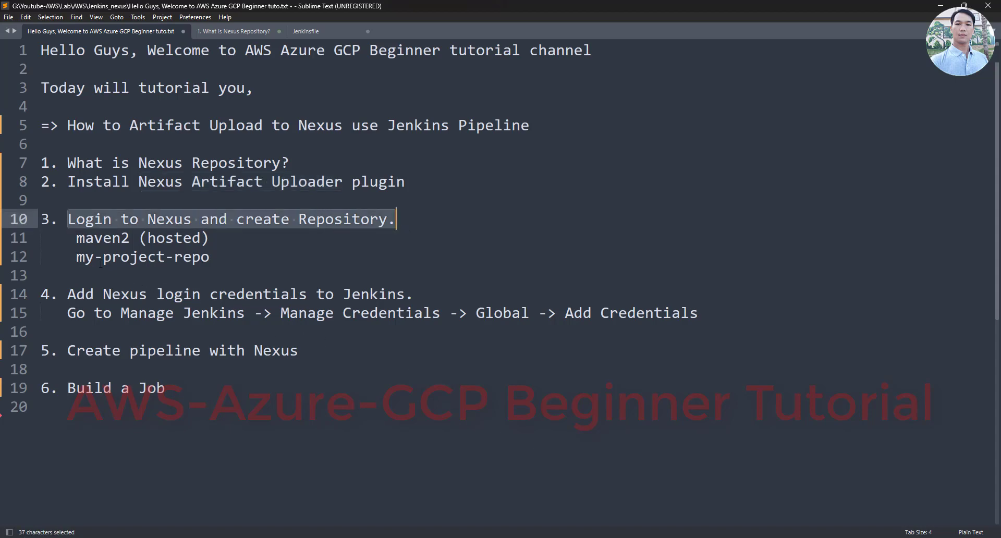
left_click_drag(76, 257, 211, 257)
right_click(198, 259)
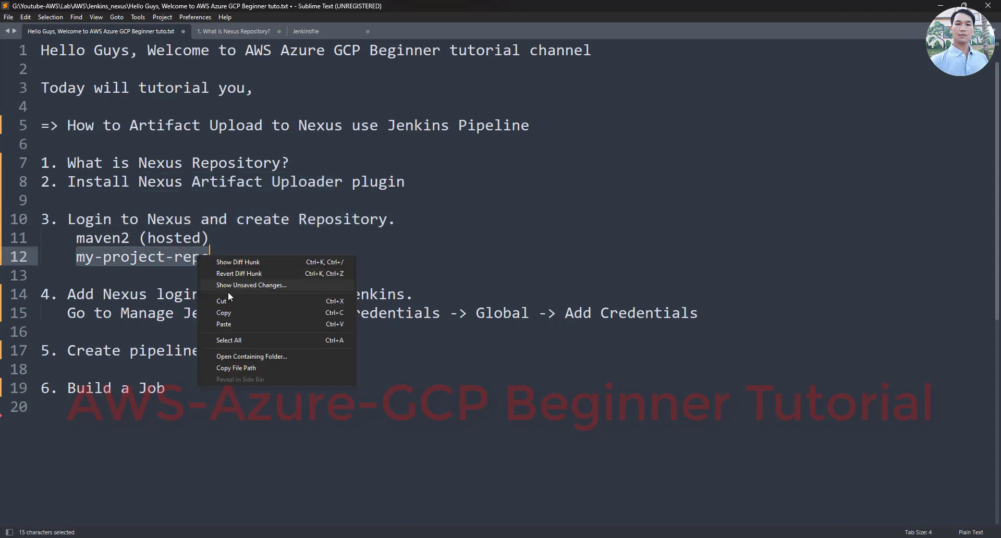
left_click(233, 314)
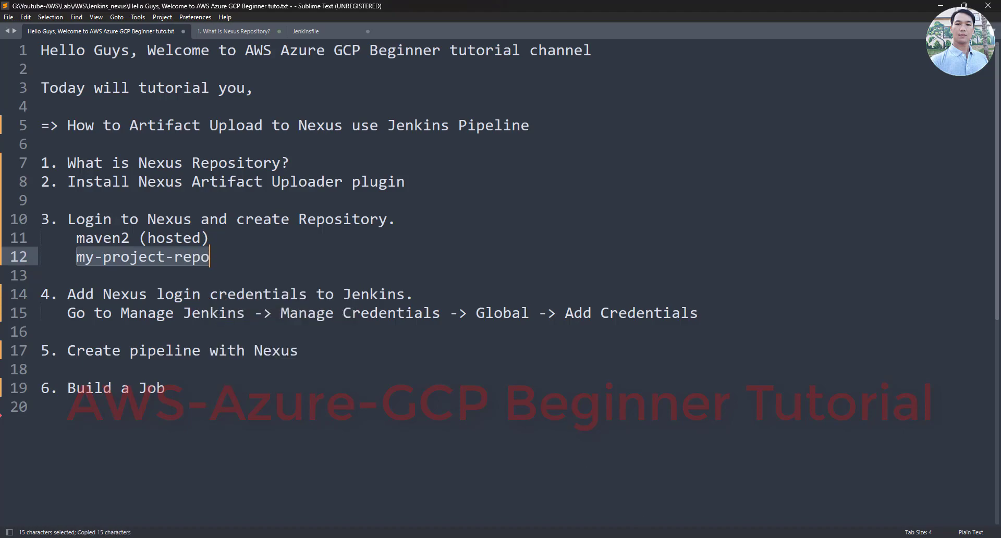
key("alt+Tab")
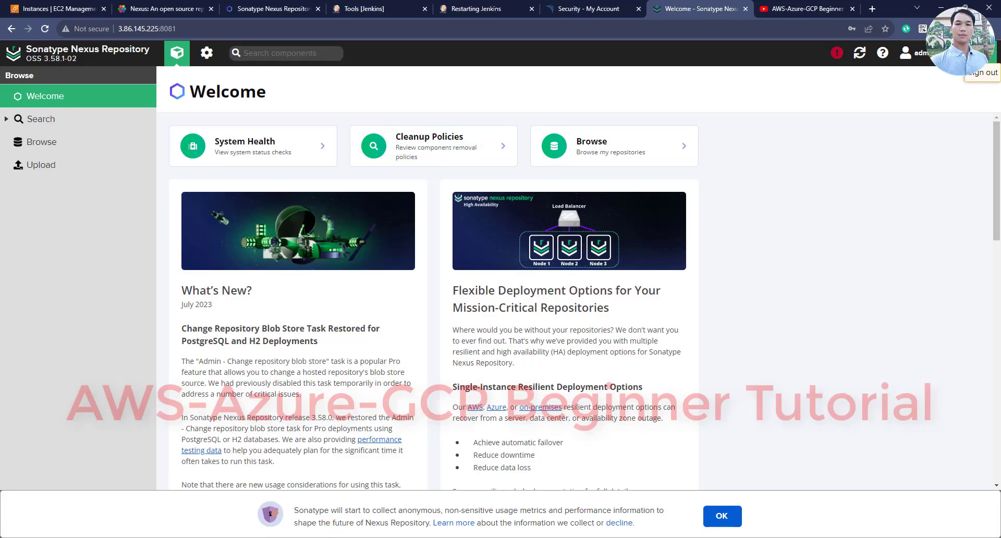
Sign out and back in to Nexus as admin, dismiss Chrome's password prompts, and browse repositories
left_click(983, 72)
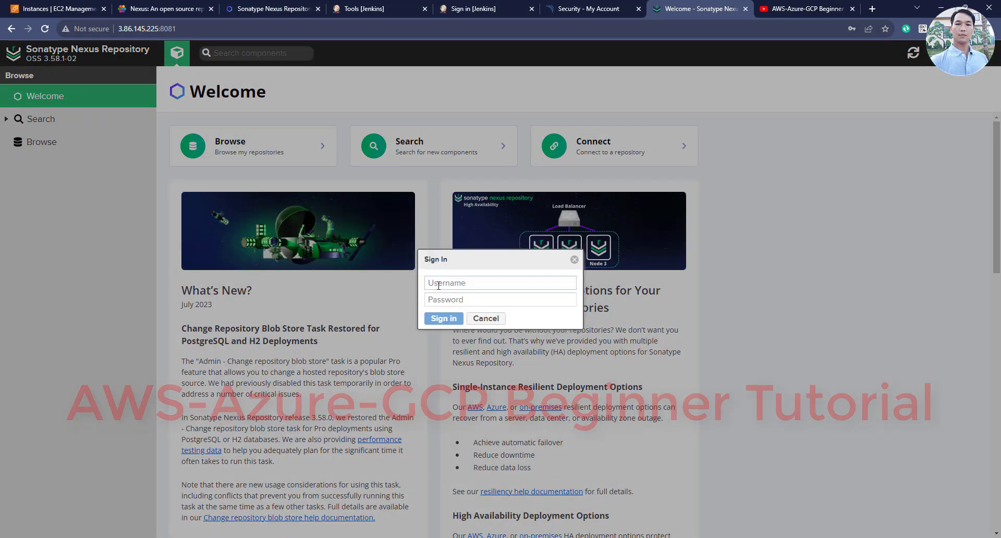
type("s")
key("BackSpace")
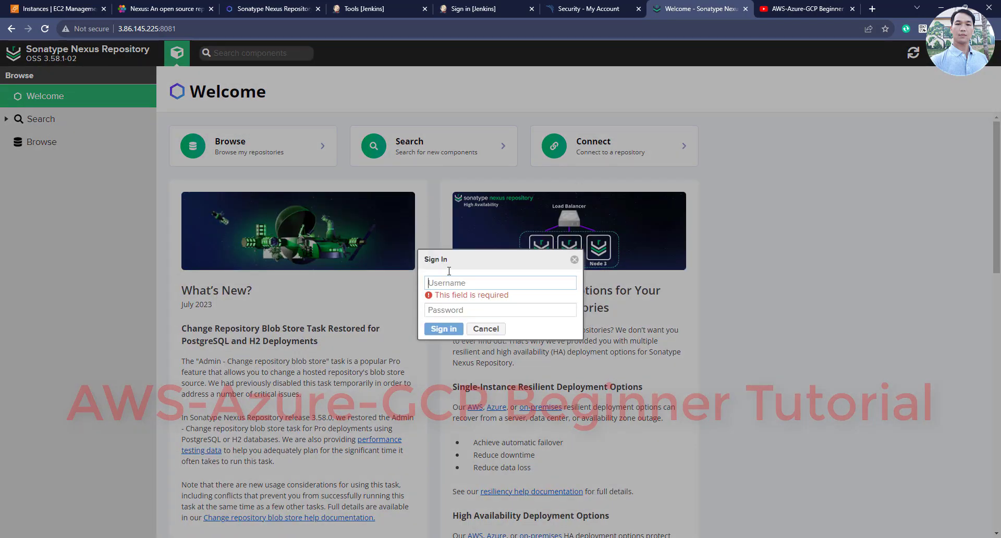
type("admin")
key("Tab")
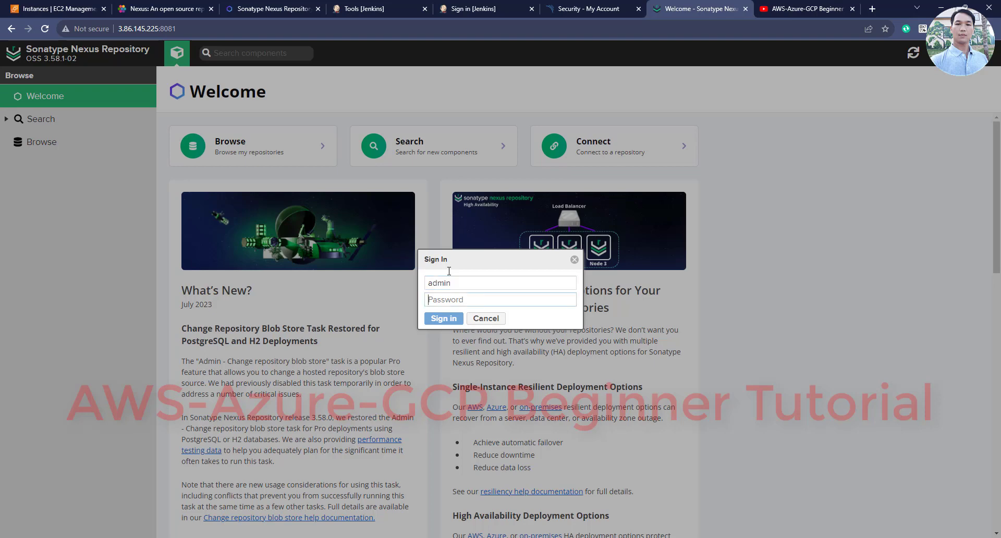
type("ad")
key("Return")
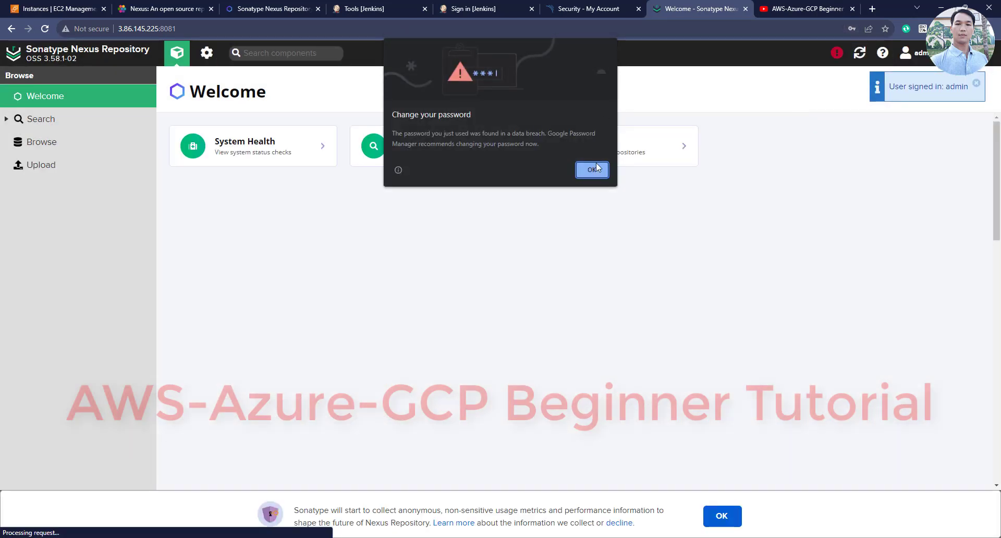
left_click(595, 168)
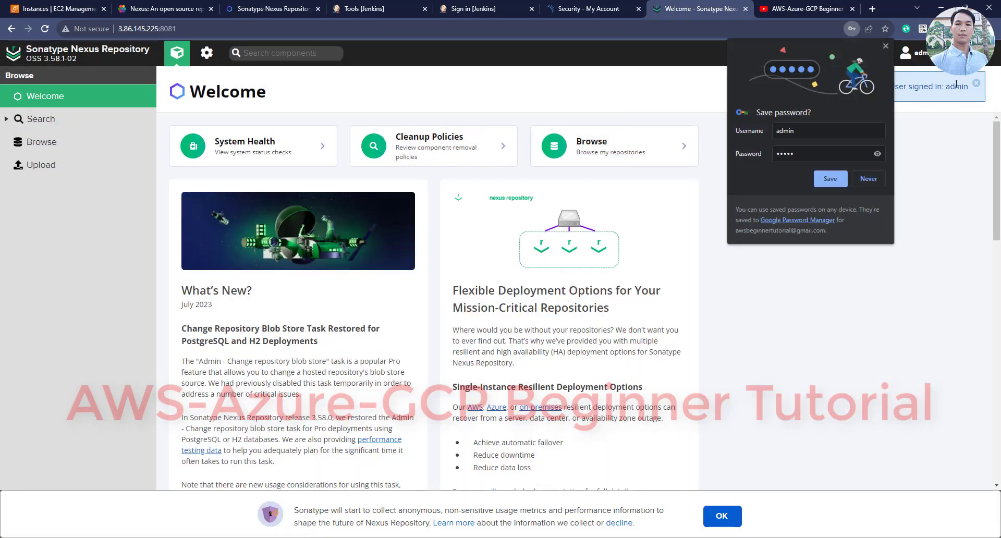
left_click(885, 52)
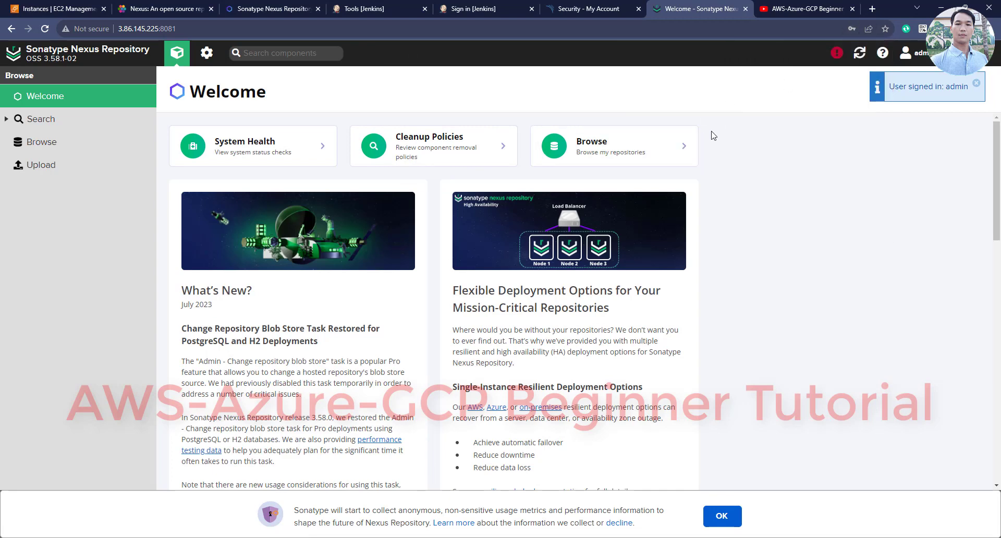
left_click(62, 145)
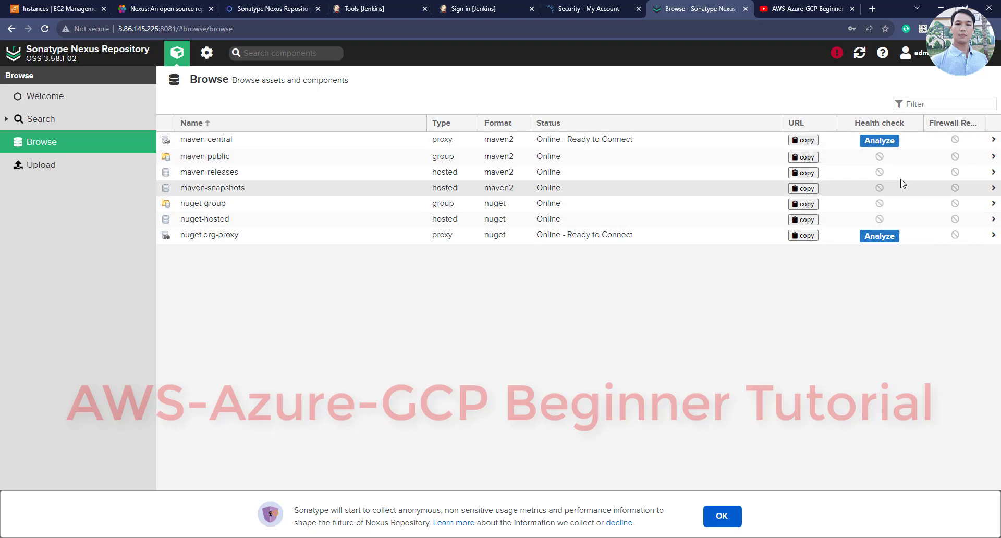
mouse_move(887, 185)
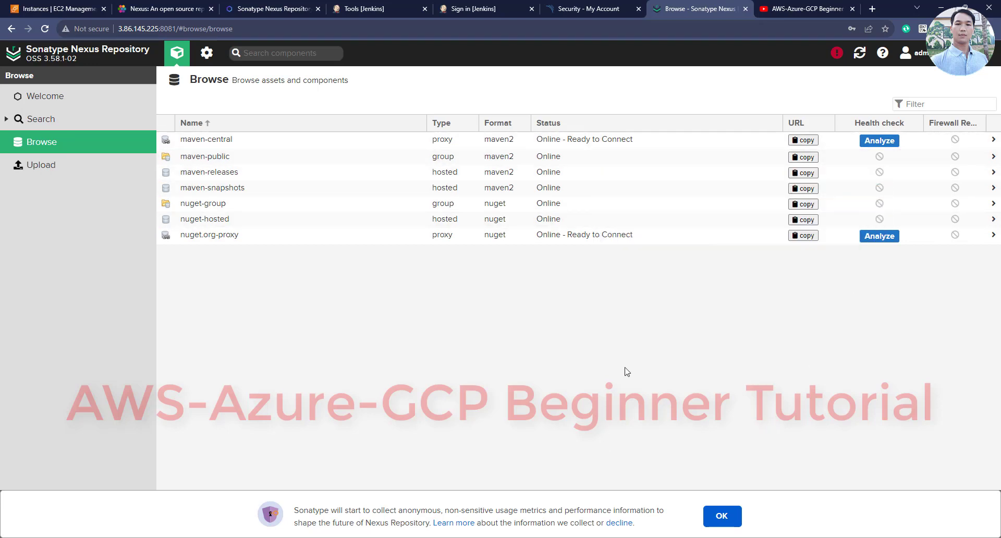
Create a maven2 (hosted) repository named my-project-repo under Administration > Repositories
left_click(205, 59)
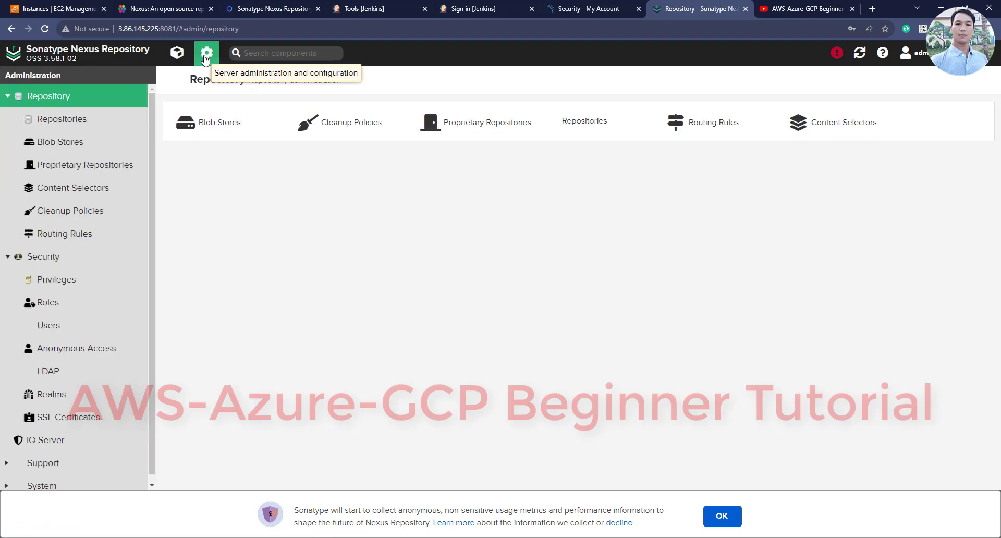
left_click(81, 123)
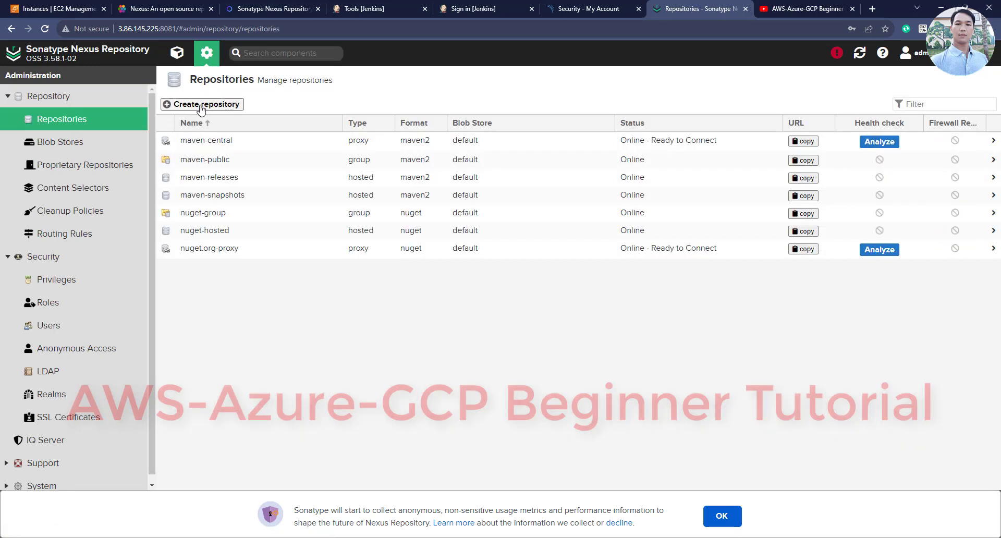
left_click(224, 105)
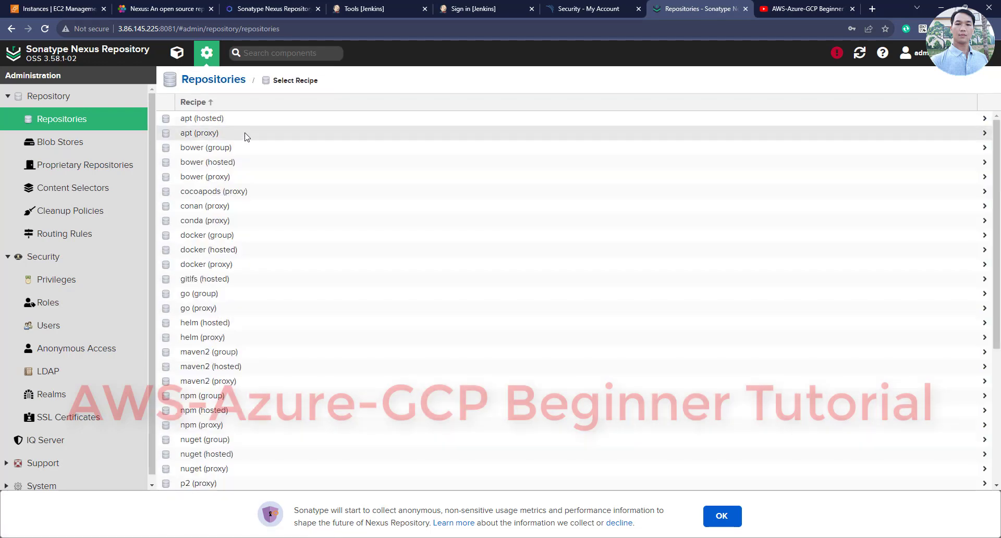
scroll(208, 271, "down", 3)
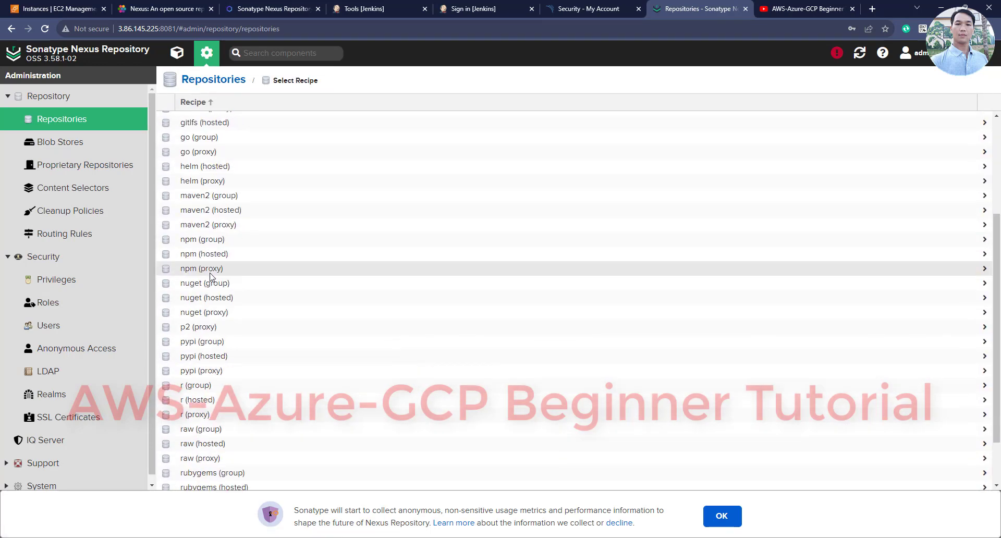
left_click(191, 212)
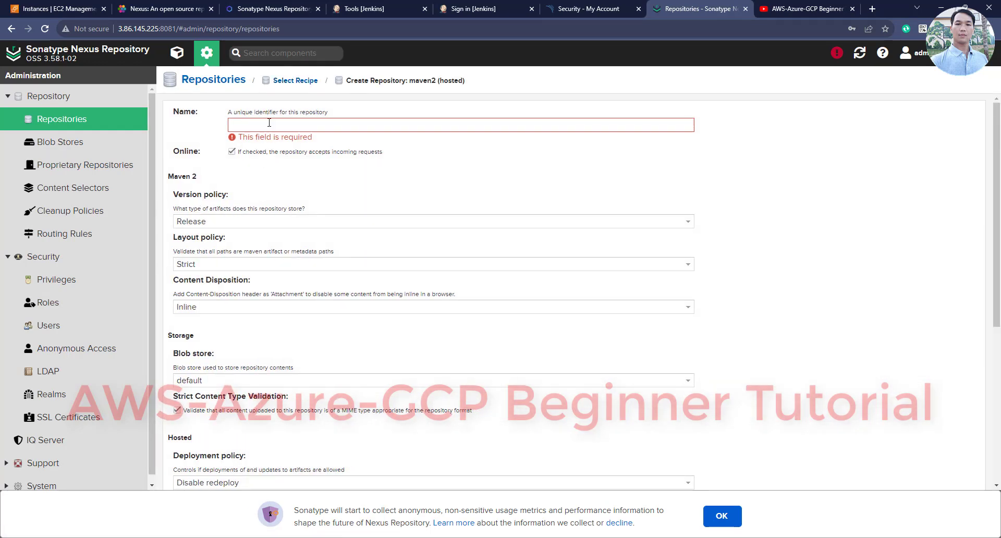
left_click(271, 125)
key("ctrl+v")
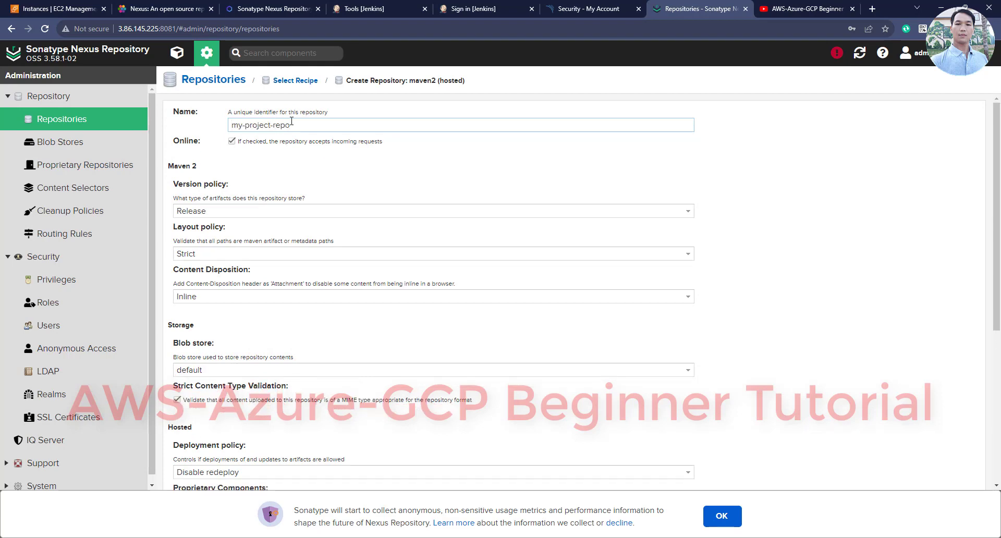
scroll(337, 262, "down", 5)
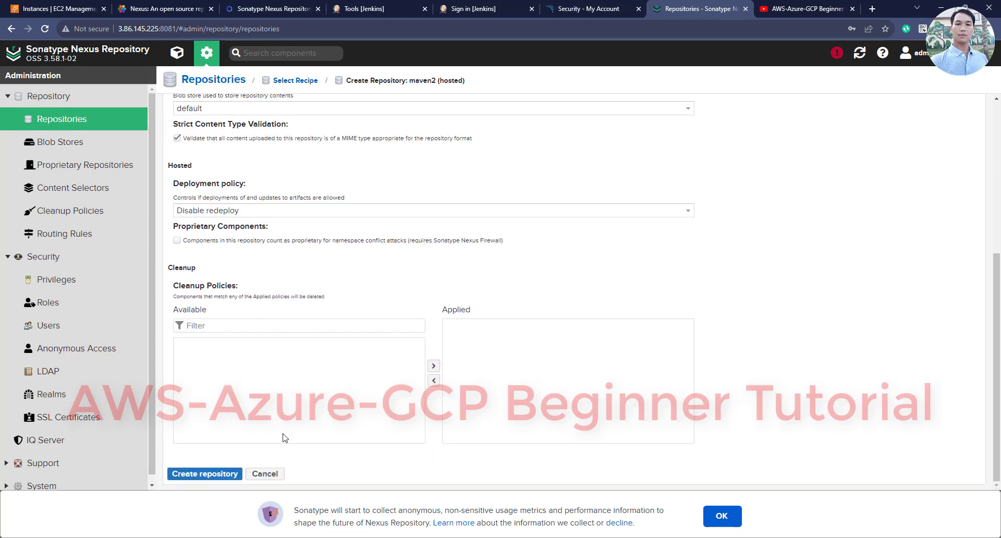
left_click(211, 474)
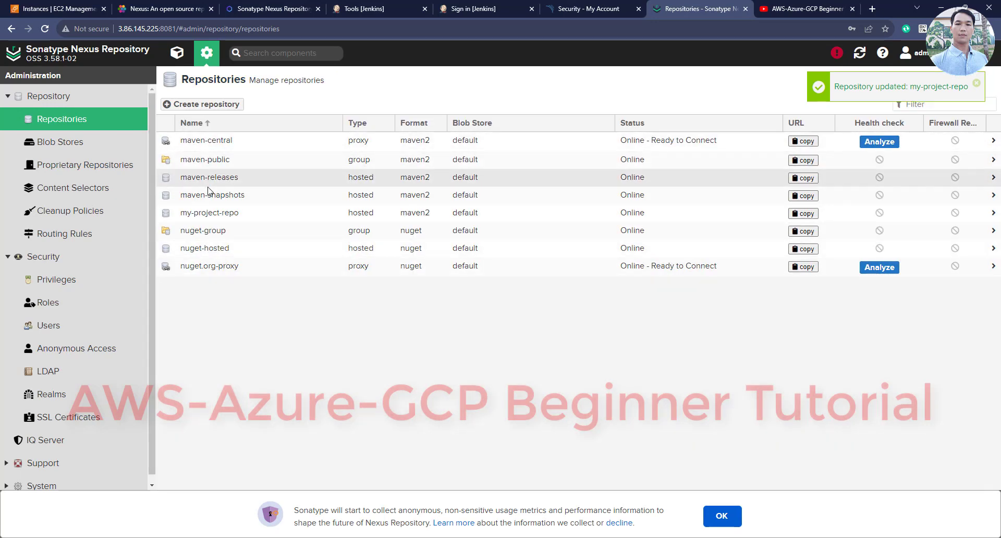
Open my-project-repo's settings and copy its repository URL
left_click(180, 216)
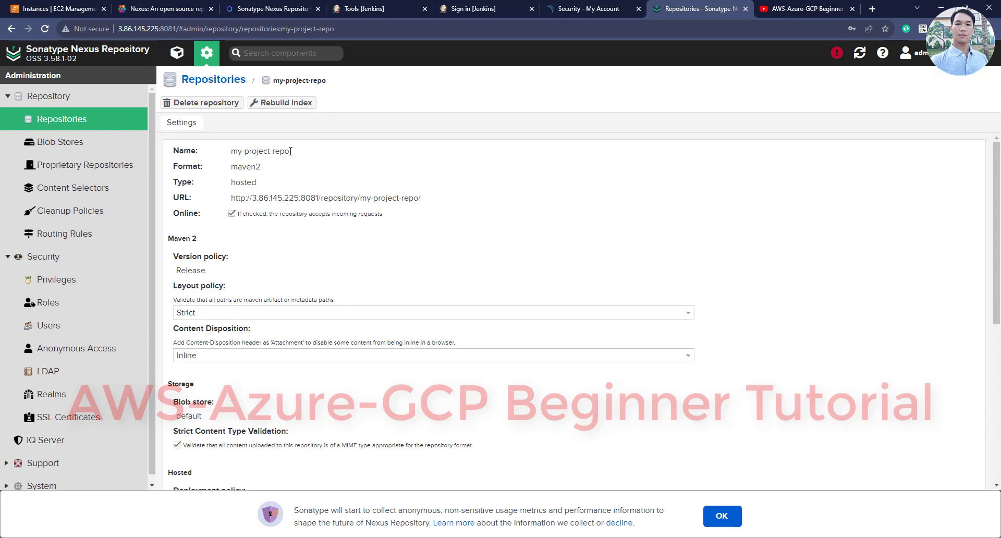
left_click_drag(290, 151, 234, 149)
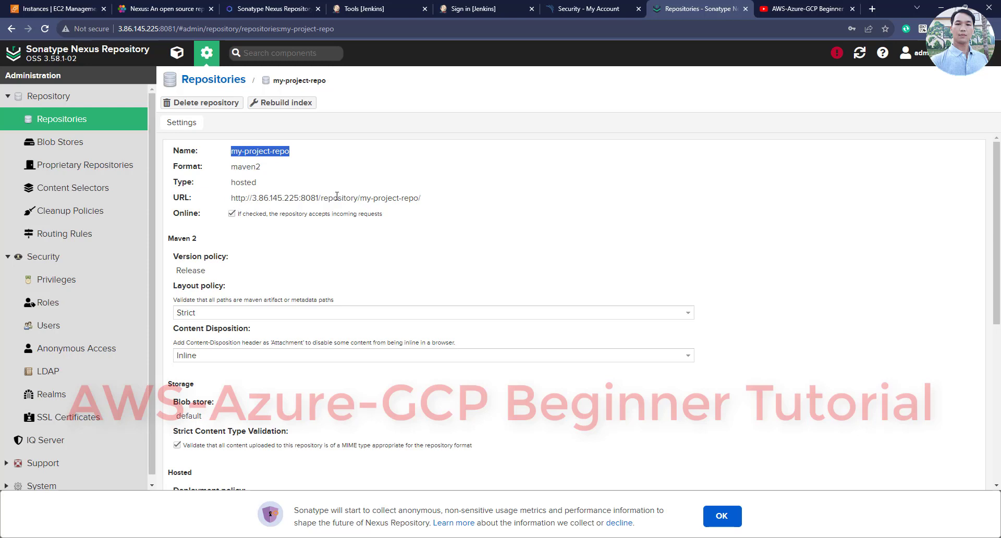
left_click_drag(421, 198, 214, 200)
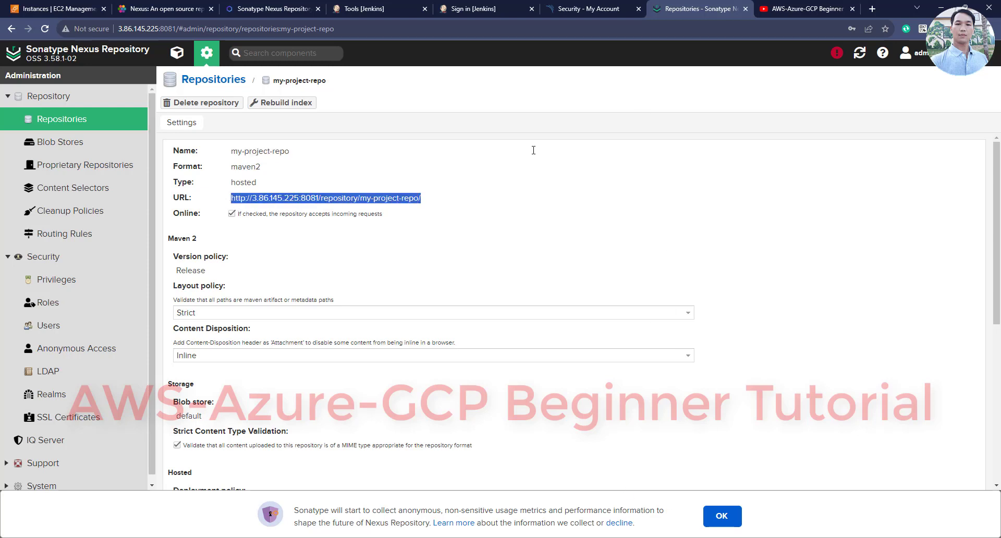
left_click(470, 8)
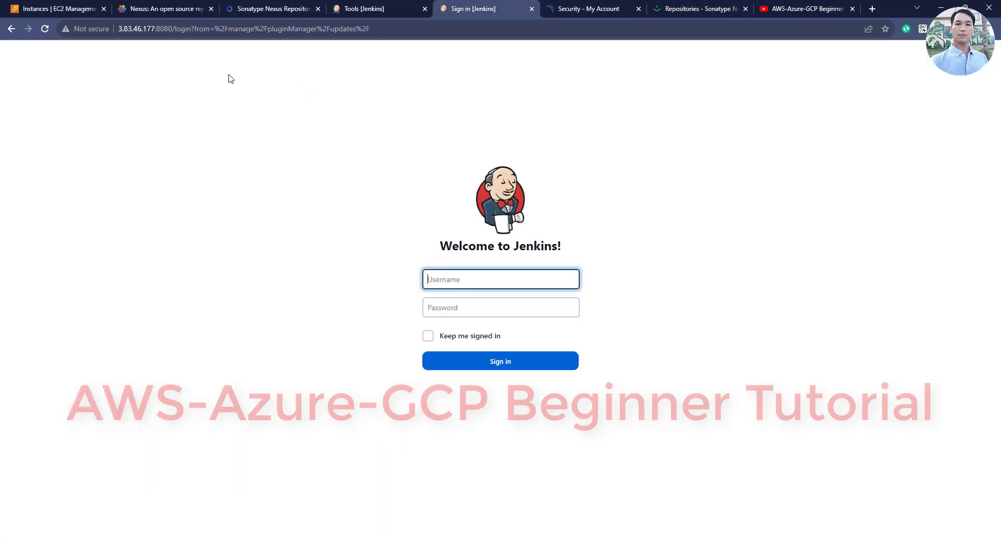
Sign in to Jenkins as admin, dismiss Chrome's password popups, and return to the Dashboard
type("admin")
left_click(502, 308)
type("a")
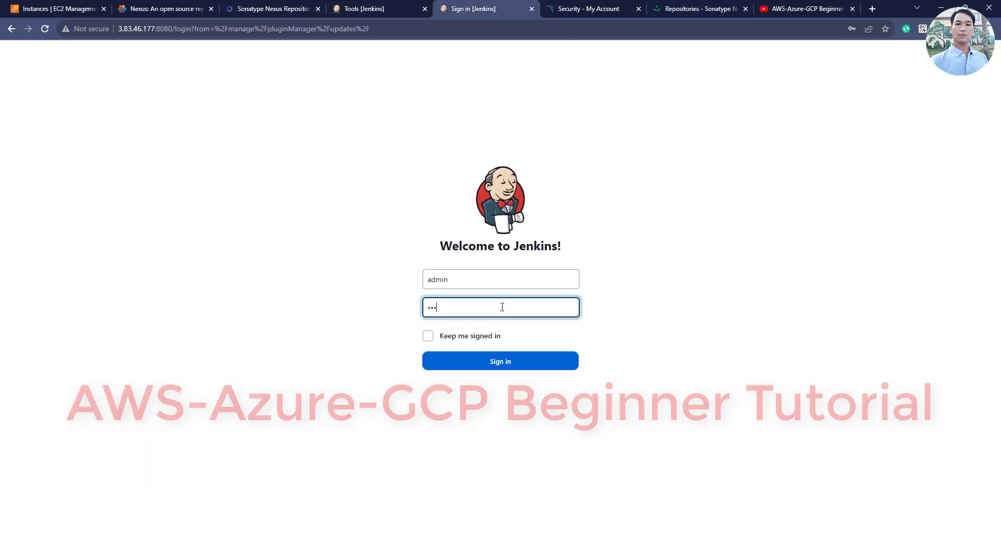
key("BackSpace")
key("BackSpace")
key("BackSpace")
type("a")
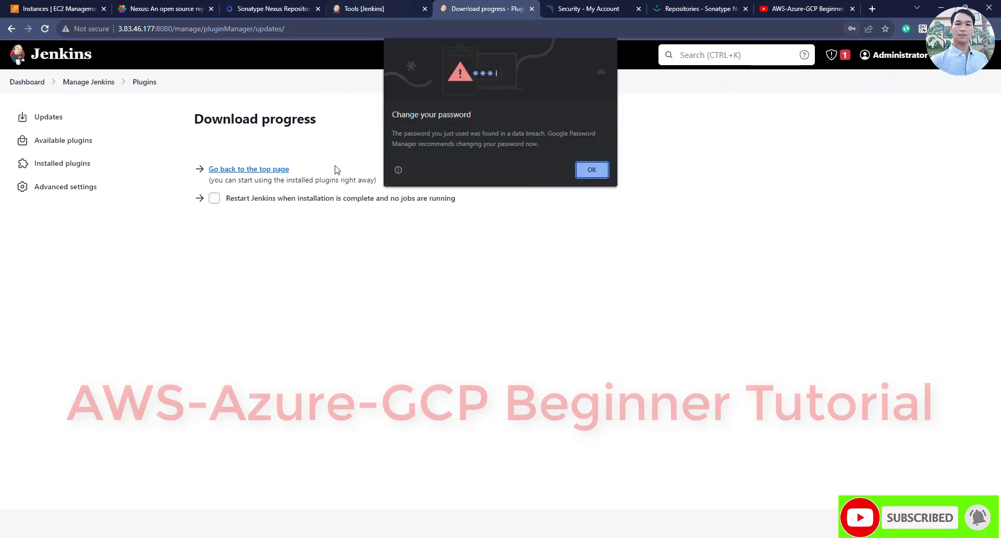
left_click(592, 170)
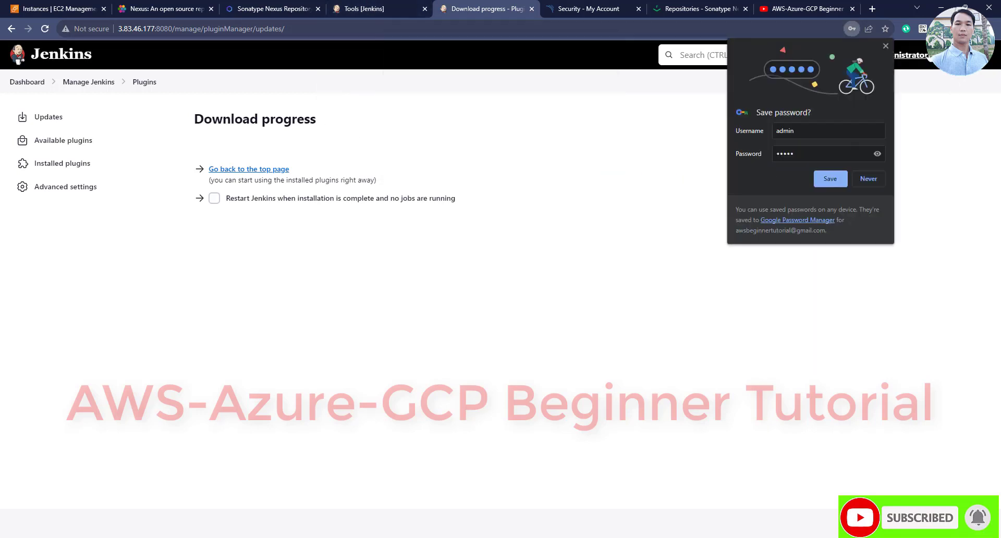
left_click(886, 46)
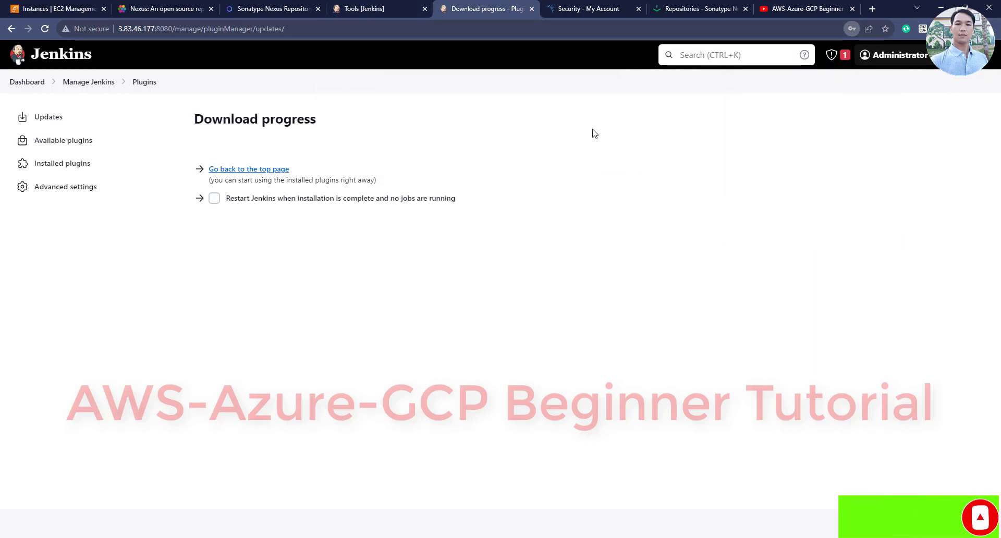
left_click(41, 88)
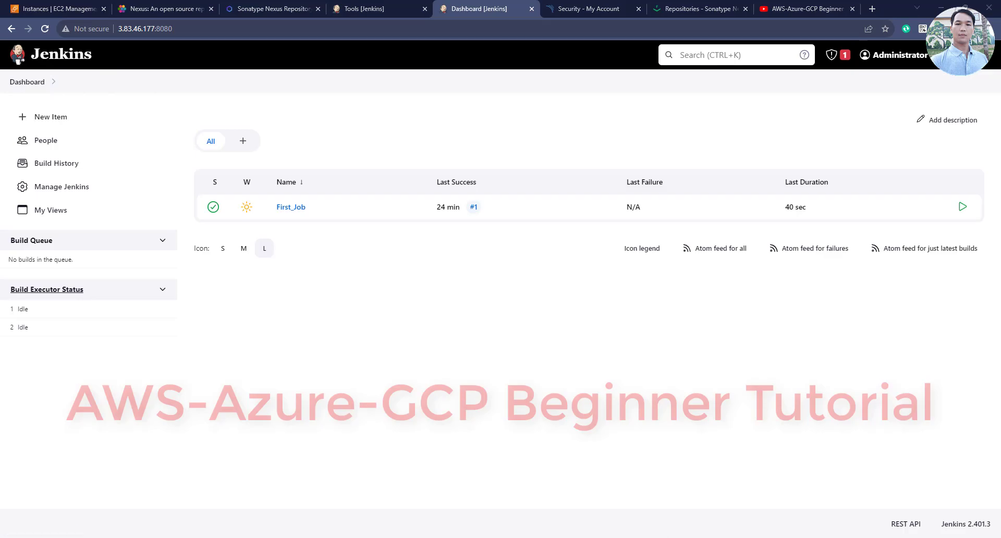
Highlight the notes' step on adding Nexus credentials and its navigation path
key("alt+Tab")
left_click_drag(68, 294, 432, 294)
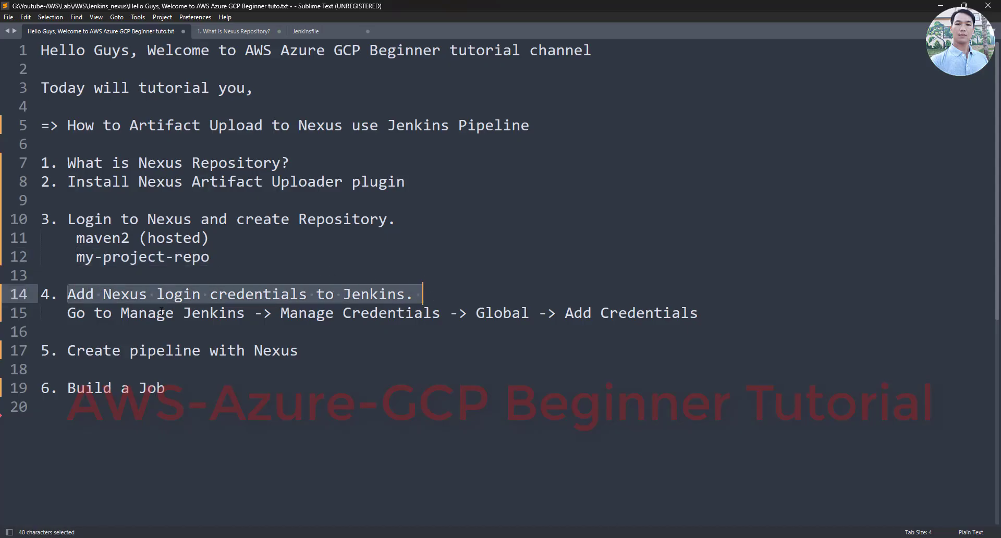
left_click_drag(68, 313, 538, 313)
left_click_drag(632, 313, 698, 313)
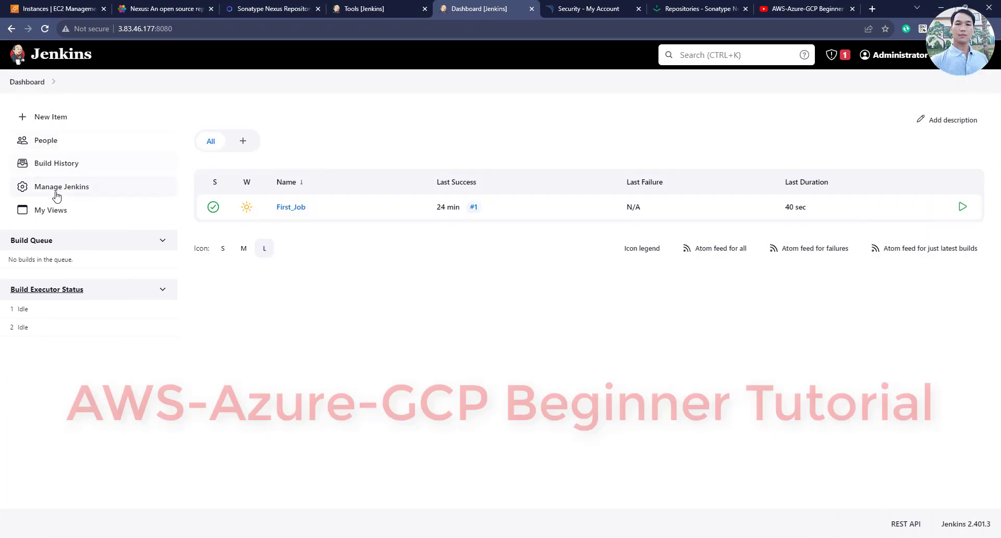
Start a new global credential of kind Username with password under Manage Jenkins > Credentials
left_click(56, 191)
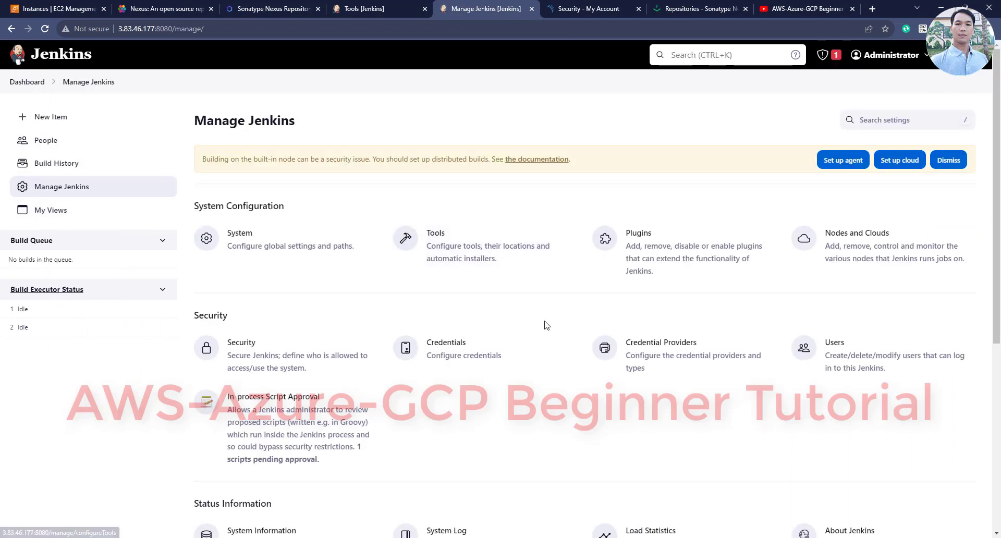
left_click(440, 353)
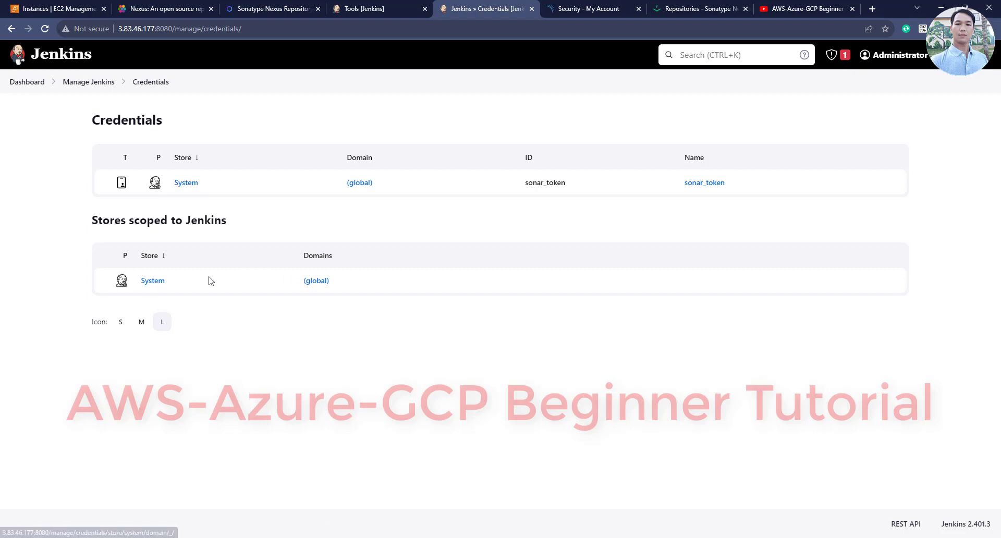
left_click(186, 185)
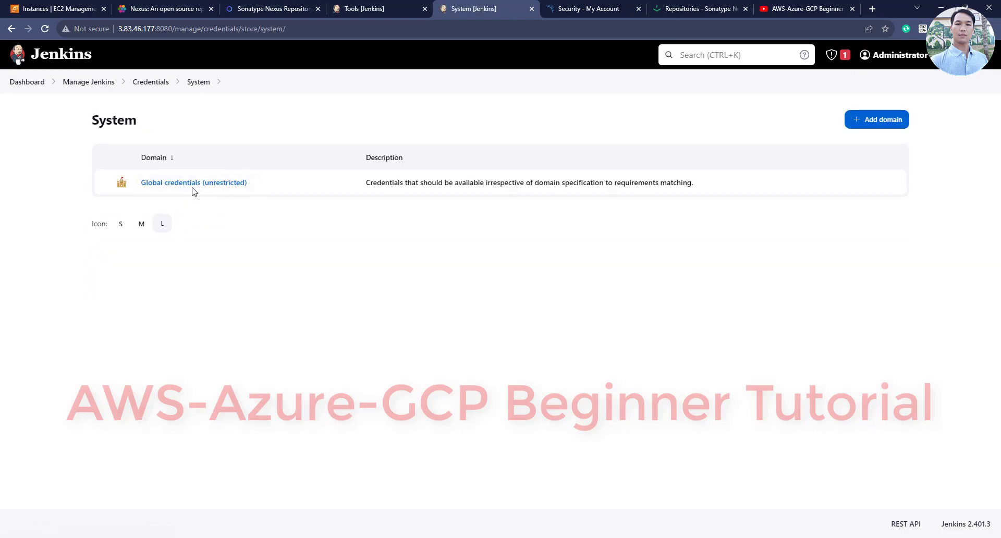
left_click(195, 190)
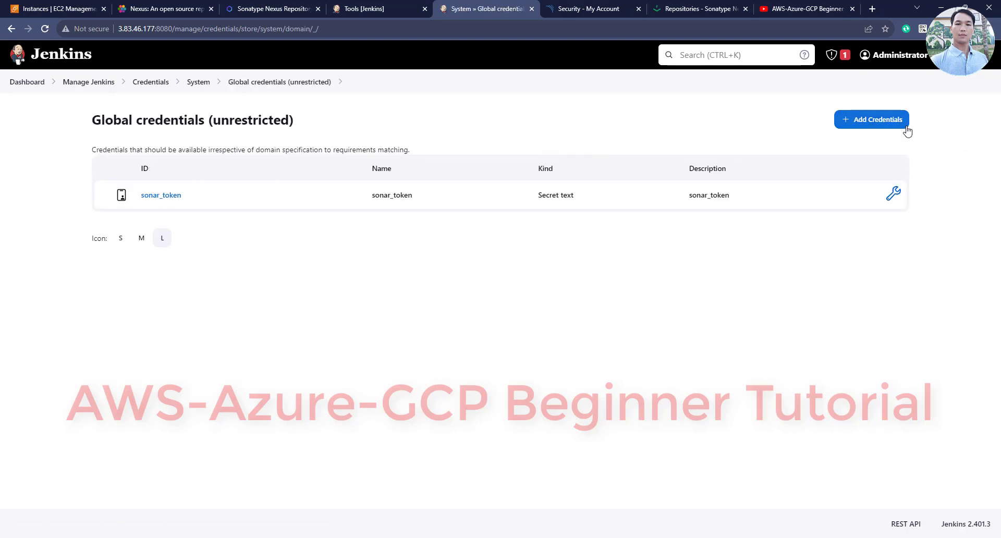
left_click(844, 125)
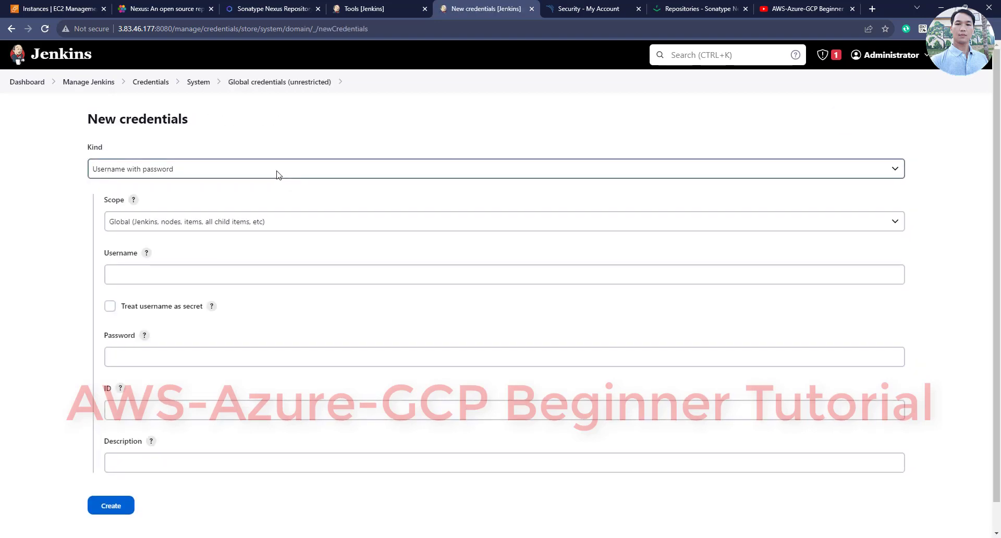
left_click(139, 170)
left_click(152, 187)
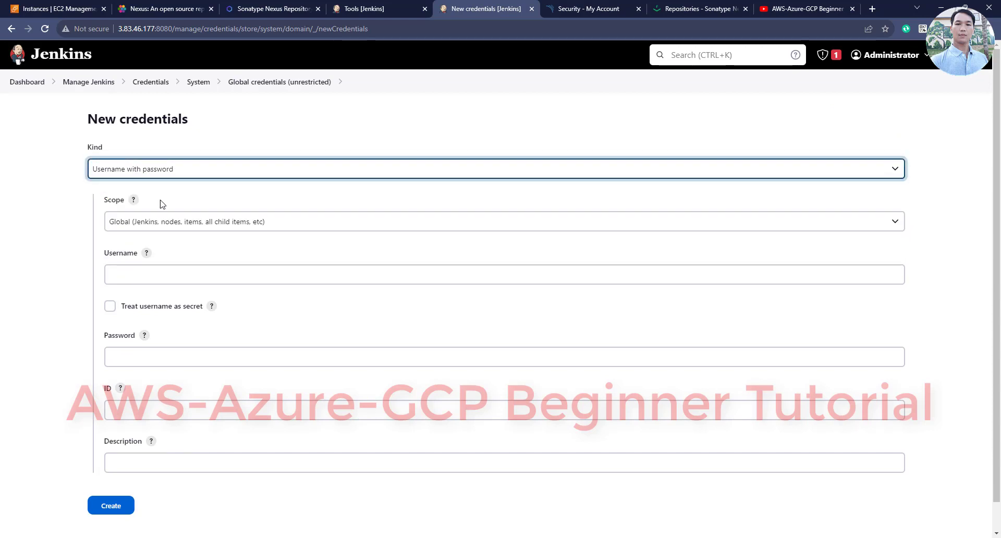
Enter username admin, the password, ID and description nexuslogin, and save the credential
left_click(177, 273)
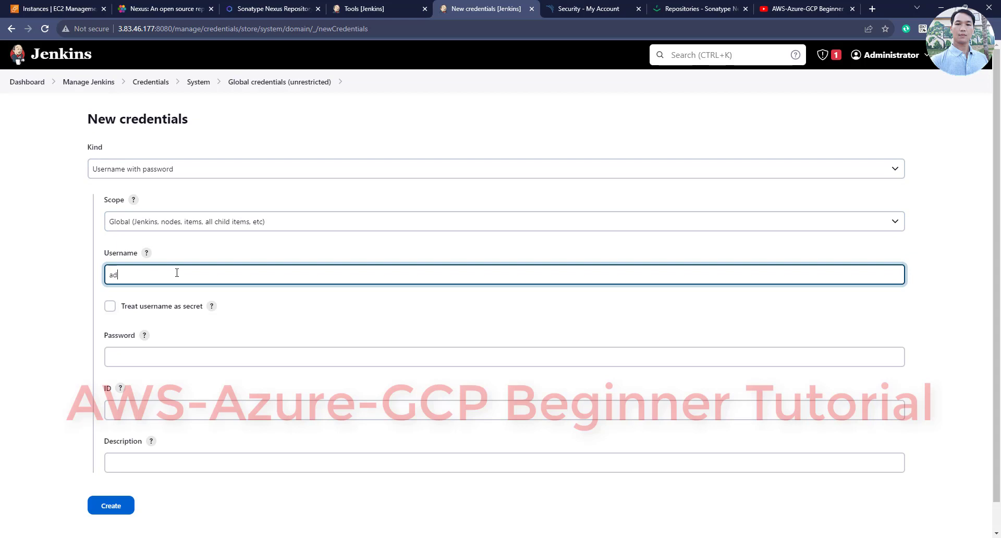
type("admin")
key("Tab")
key("Tab")
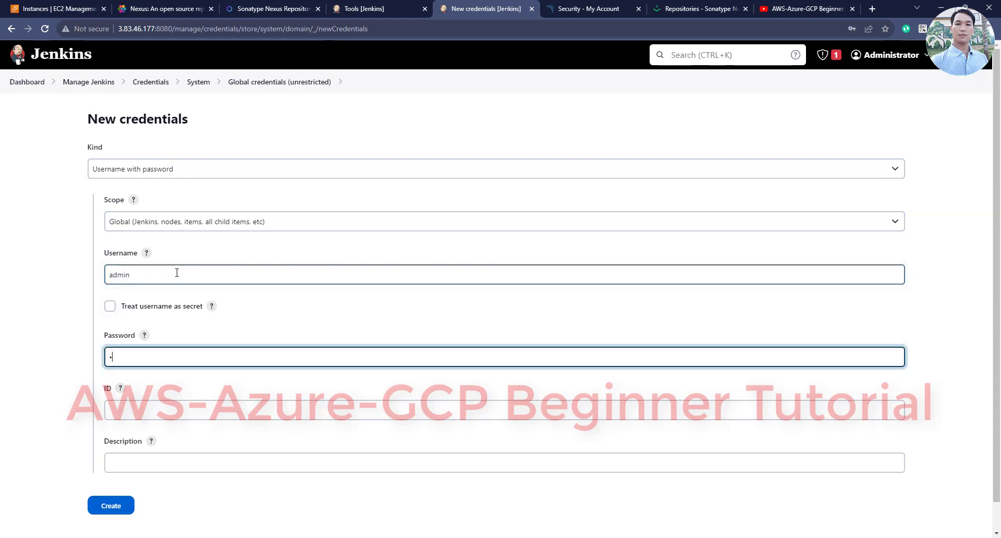
type("admin")
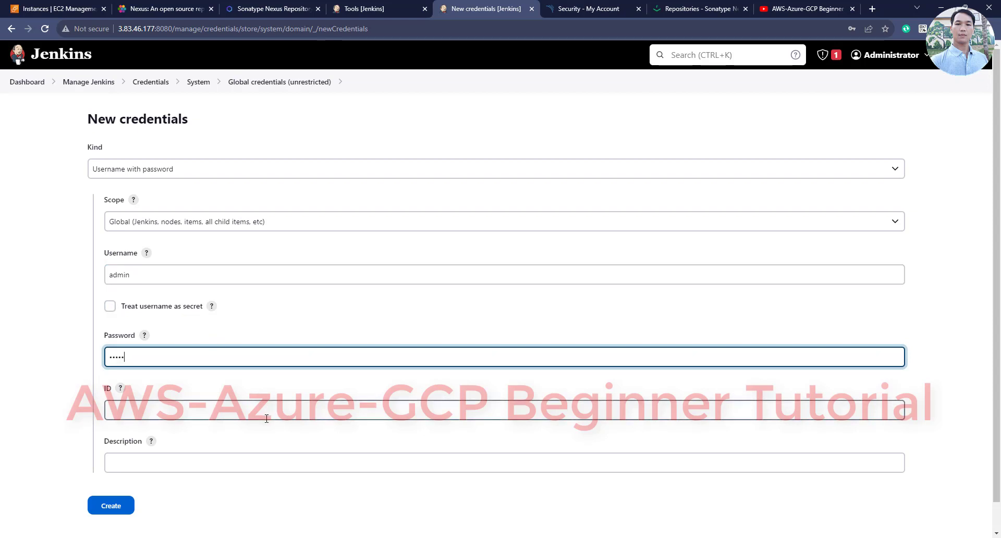
left_click(266, 416)
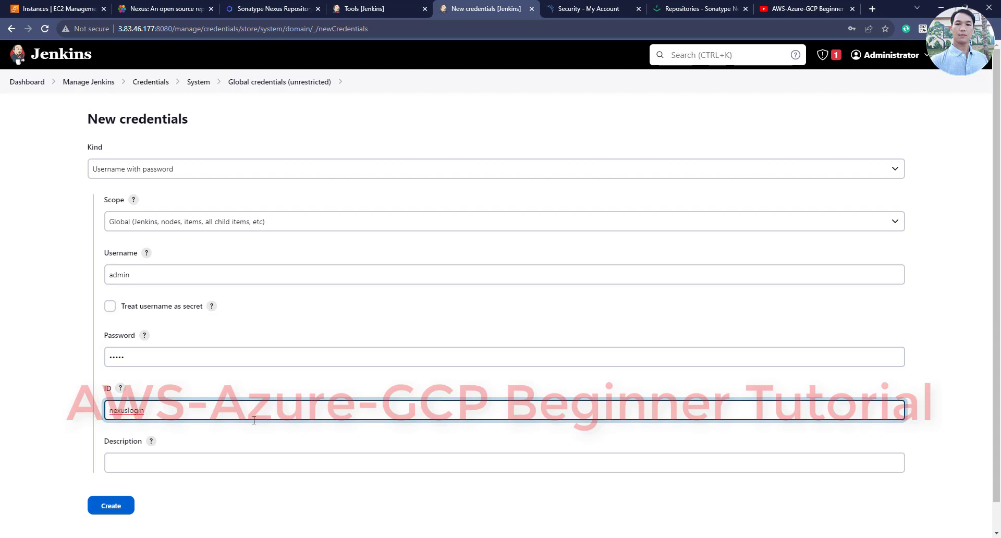
left_click_drag(229, 416, 103, 416)
key("ctrl+c")
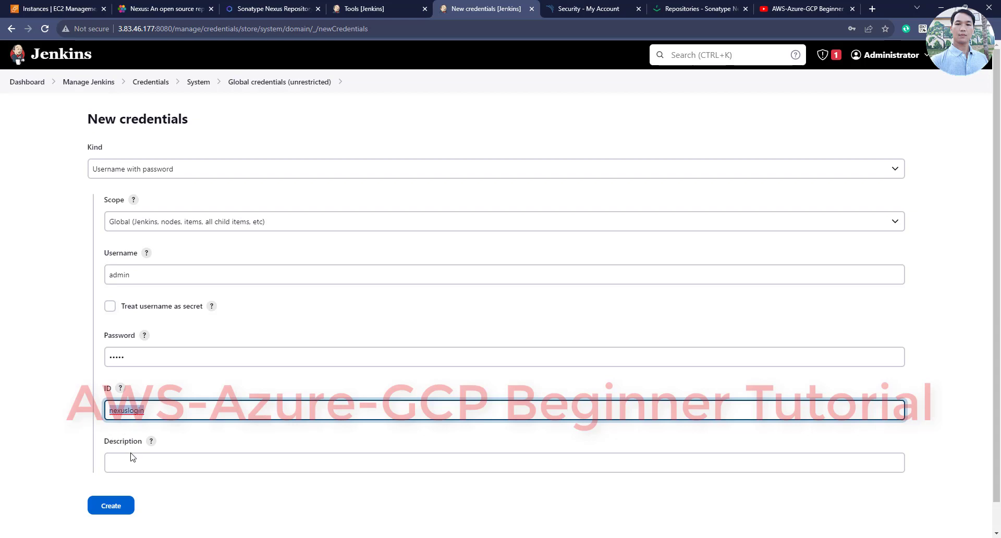
left_click(129, 462)
key("ctrl+v")
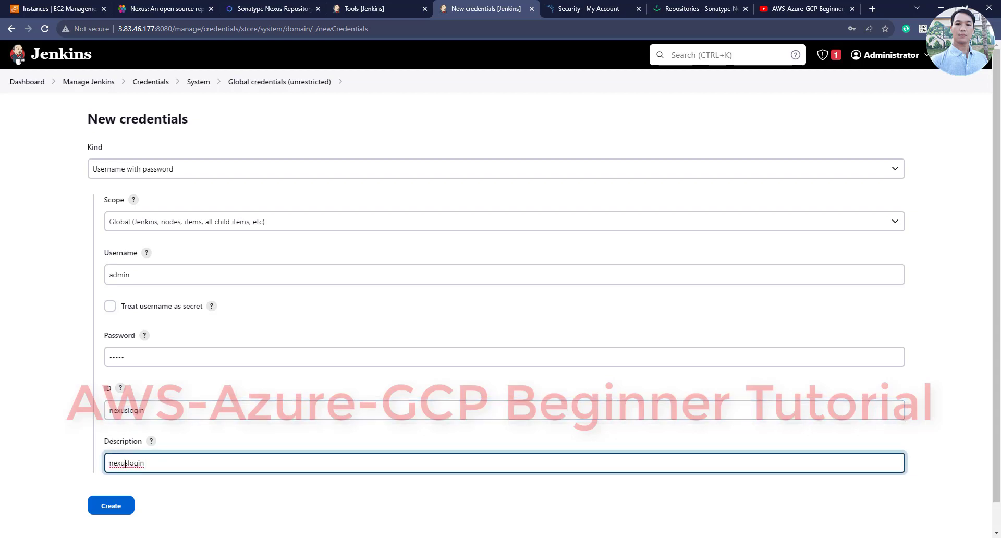
left_click(125, 507)
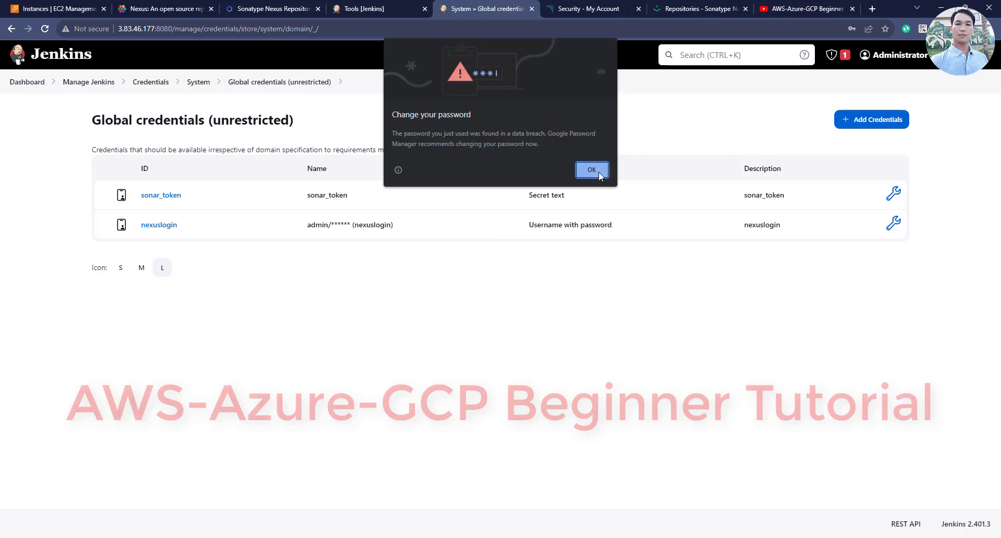
left_click(592, 170)
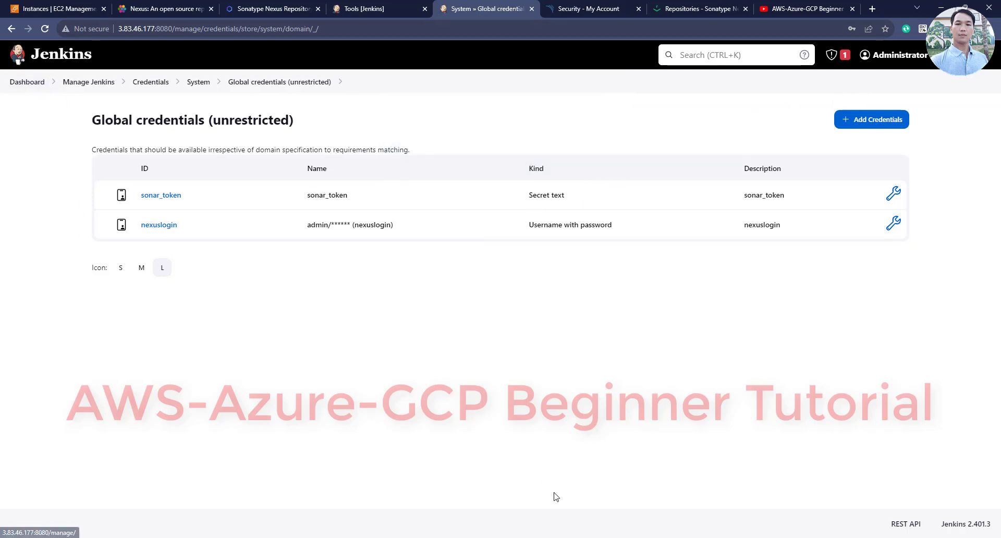
key("alt+Tab")
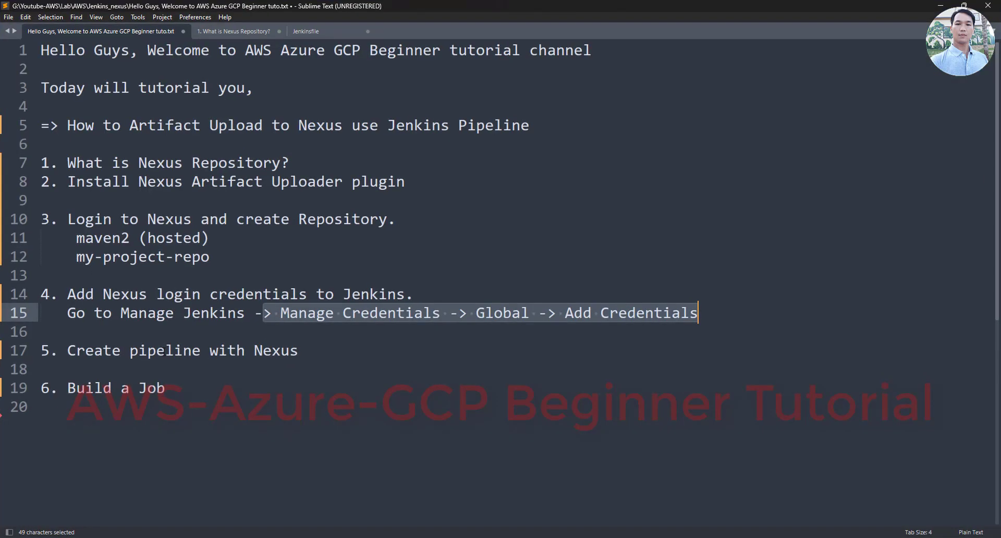
left_click_drag(68, 350, 299, 351)
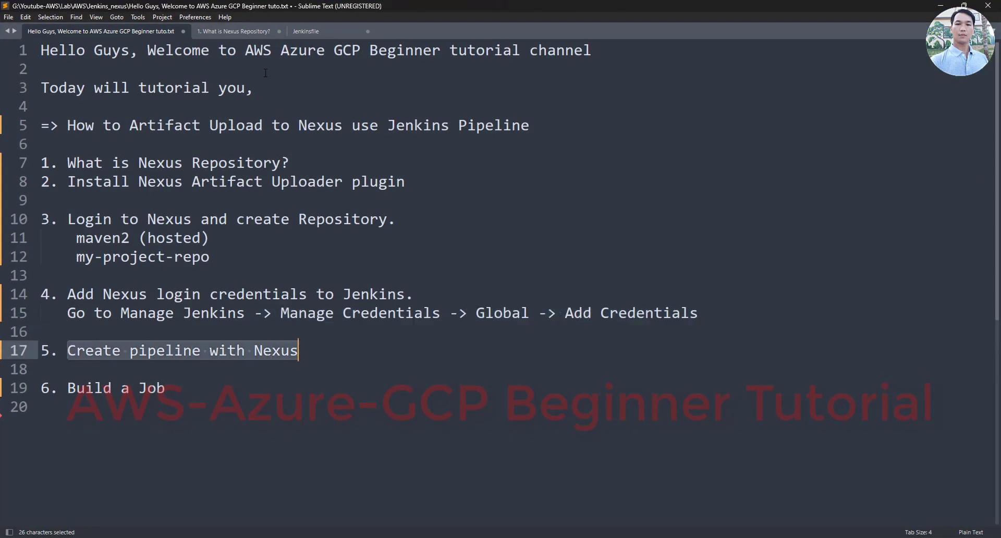
left_click(305, 32)
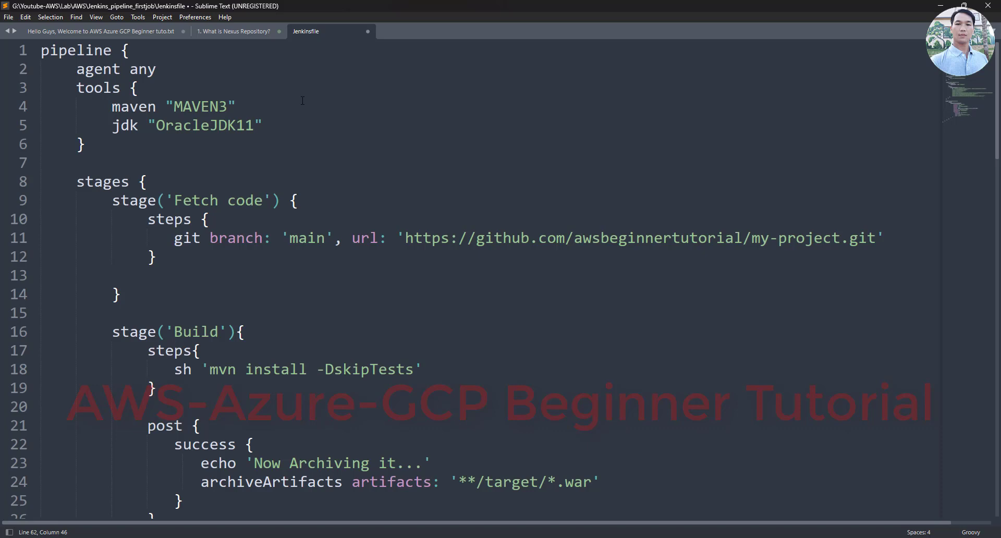
scroll(316, 148, "down", 6)
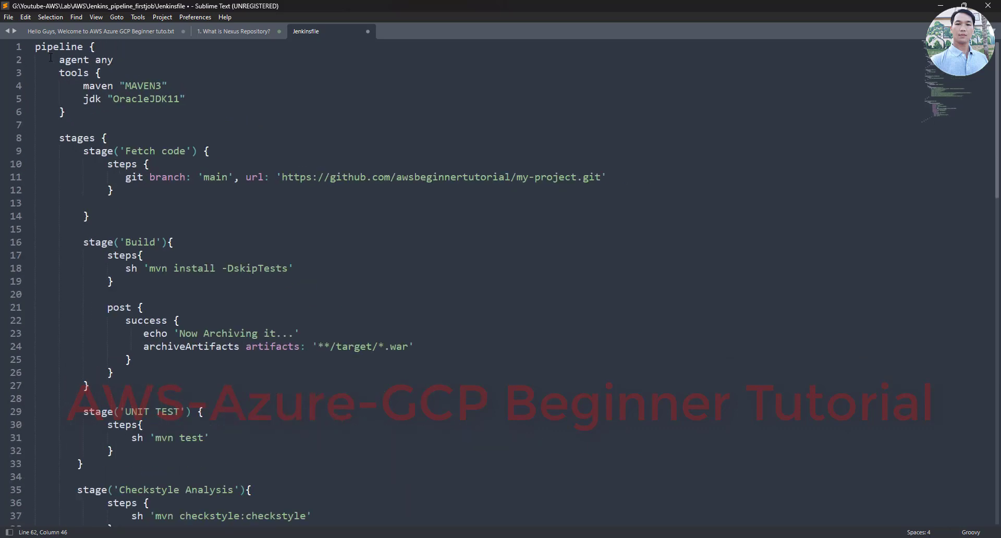
left_click_drag(39, 48, 141, 107)
left_click(140, 100)
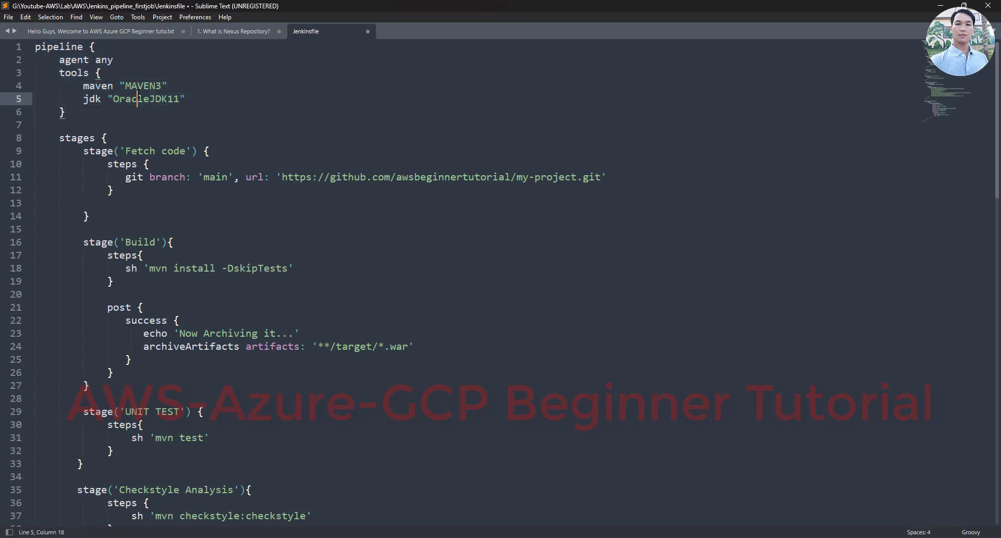
left_click(137, 86)
left_click_drag(35, 73, 168, 88)
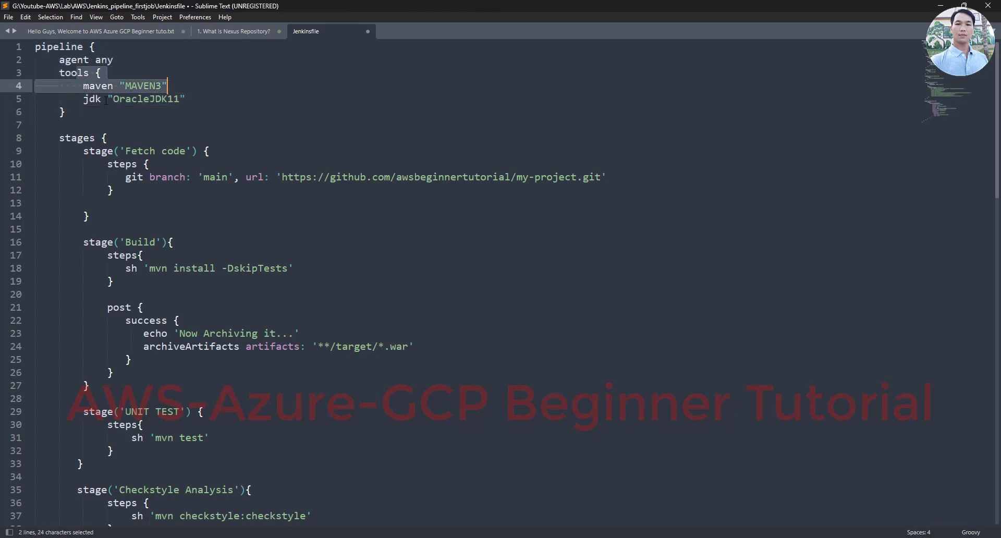
left_click_drag(89, 99, 185, 105)
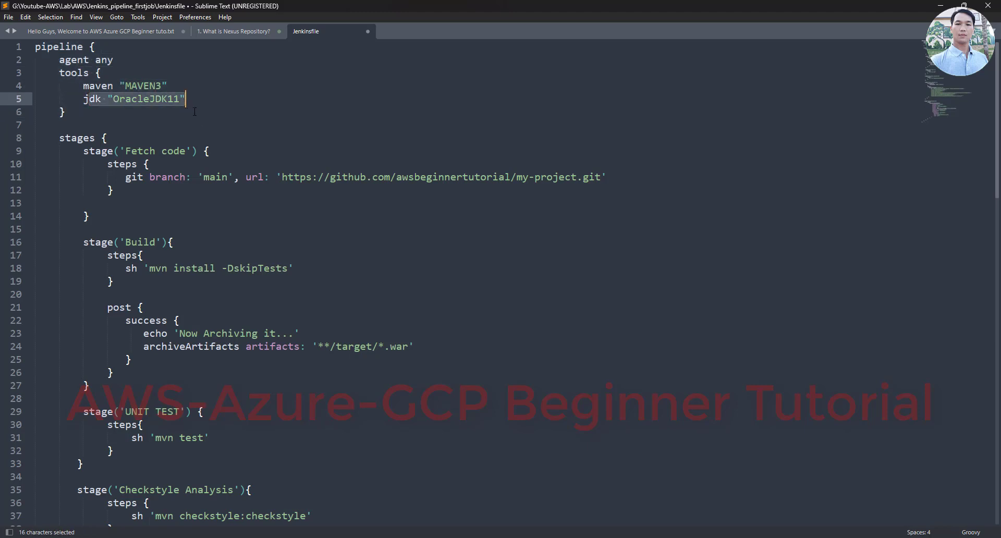
key("alt+Tab")
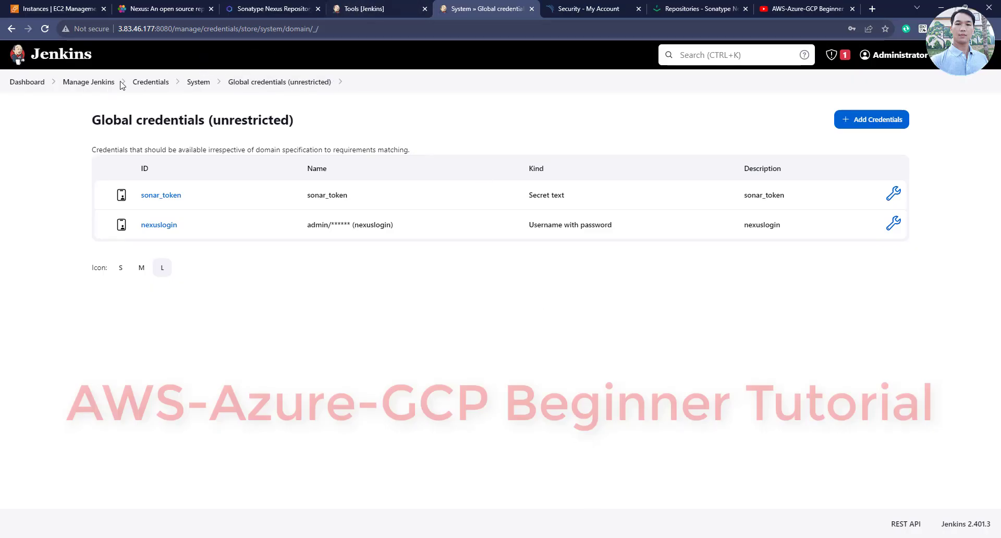
In Jenkins Tools, check the JDK installation named OracleJDK11
left_click(90, 82)
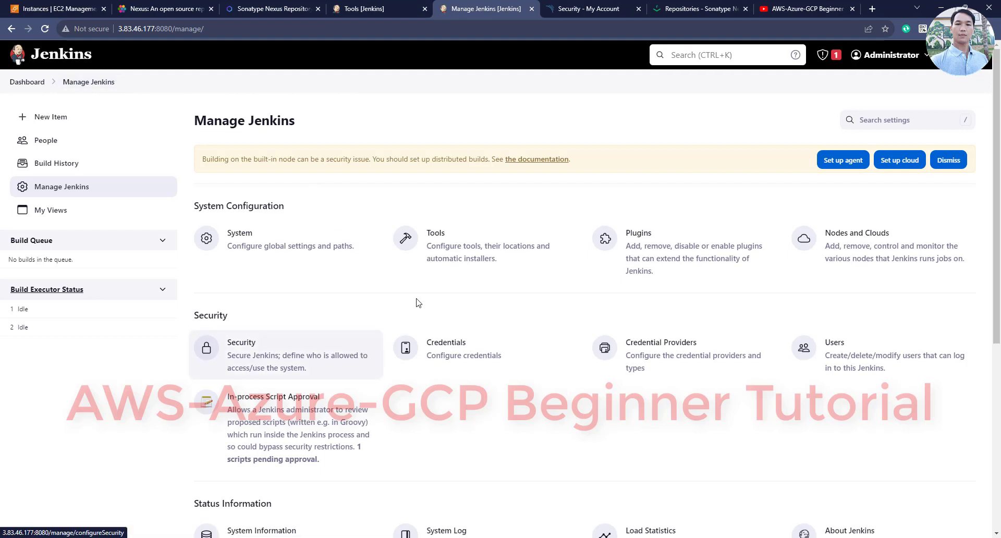
left_click(432, 239)
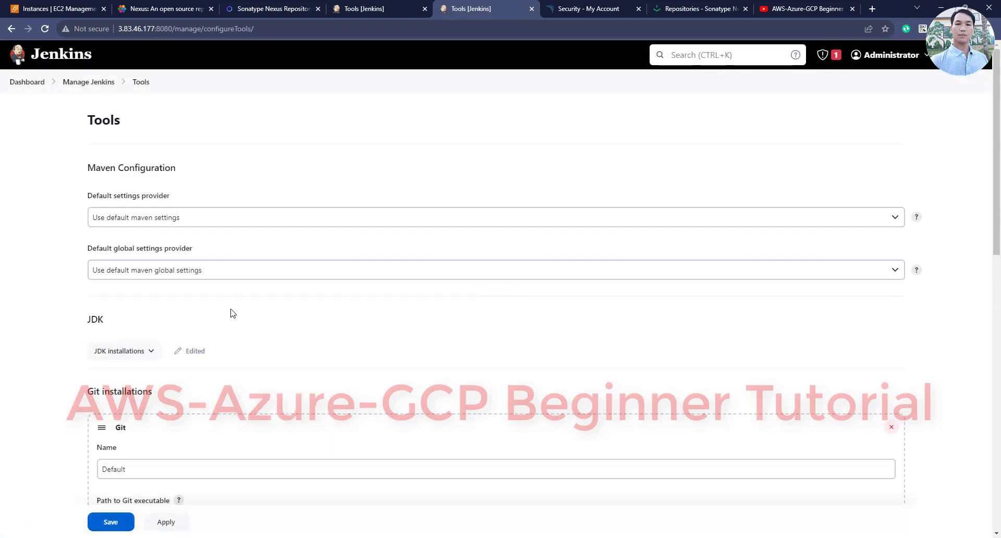
scroll(232, 318, "down", 3)
left_click(126, 201)
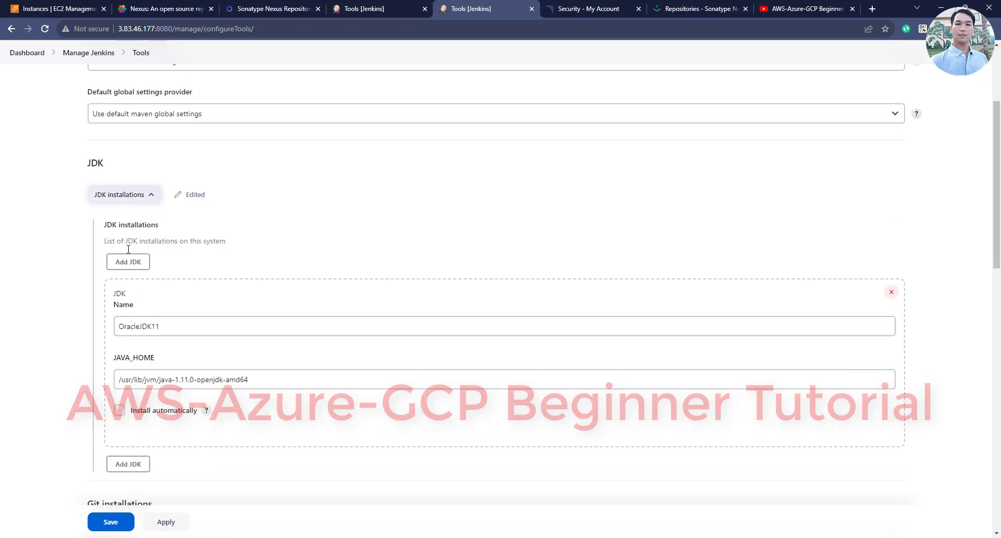
left_click(164, 329)
left_click_drag(164, 328, 107, 328)
scroll(72, 327, "down", 7)
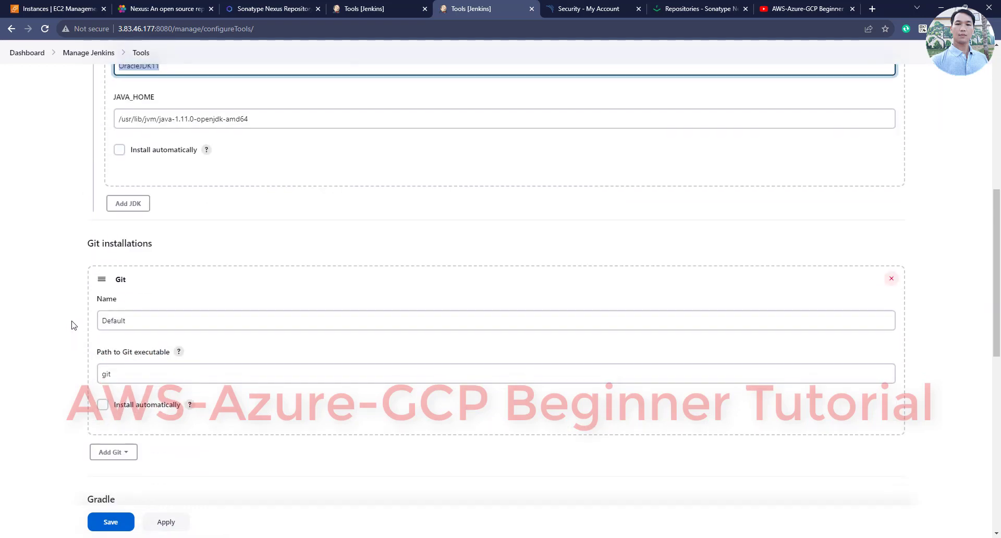
scroll(78, 327, "down", 3)
scroll(105, 364, "down", 4)
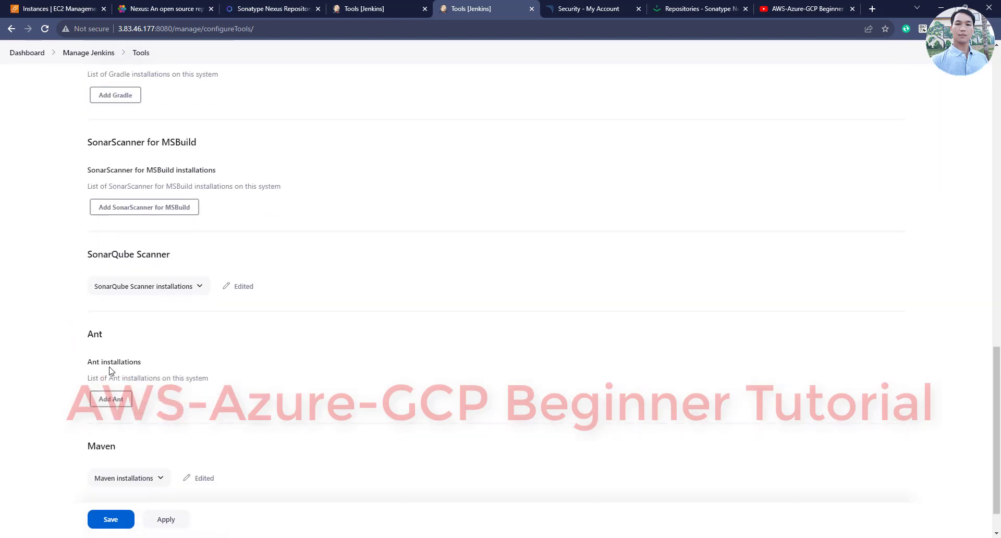
scroll(108, 374, "down", 1)
Check the MAVEN3 Maven and SonarQube Scanner installations, then review the Jenkinsfile's Sonar Analysis stage
left_click(134, 436)
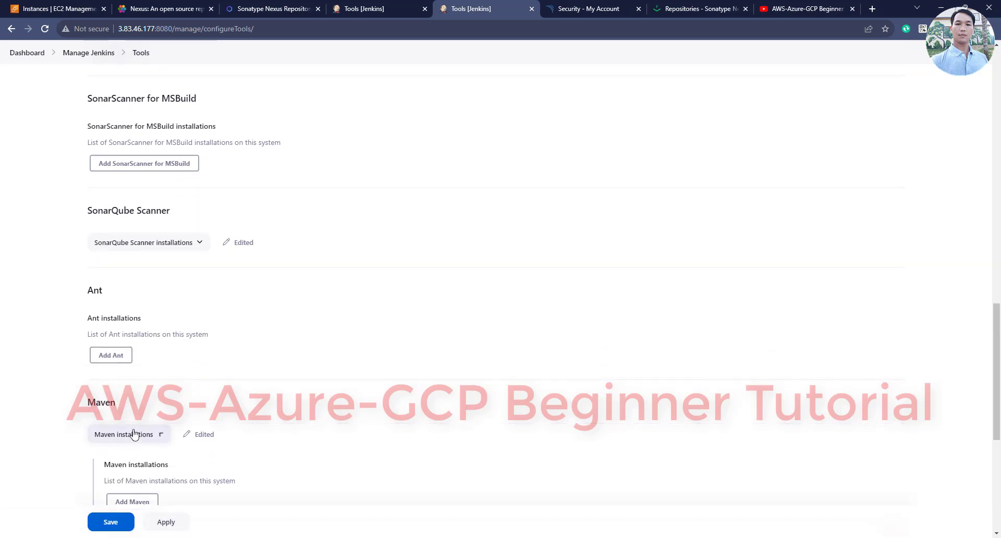
scroll(146, 422, "down", 5)
left_click(156, 305)
left_click_drag(156, 305, 89, 315)
scroll(86, 316, "down", 1)
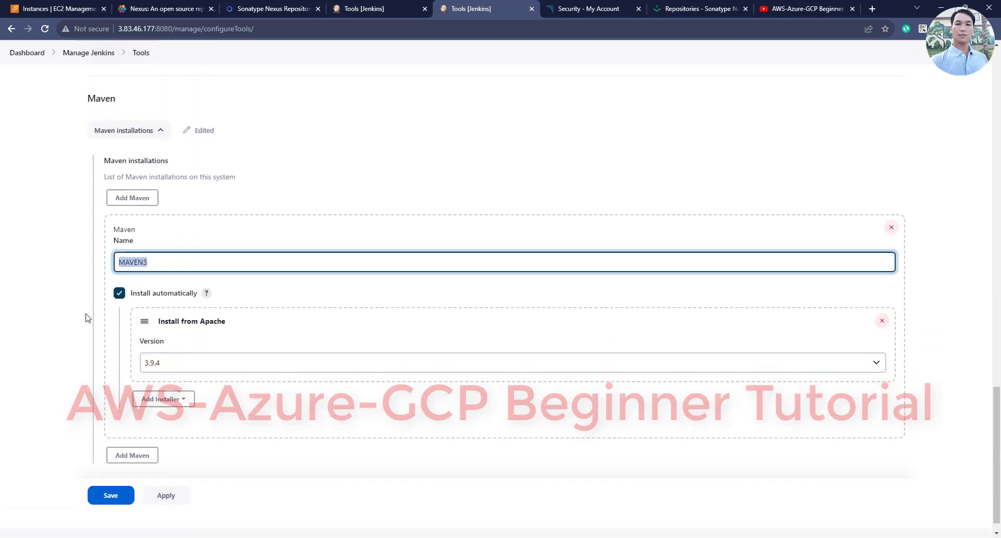
scroll(88, 320, "up", 6)
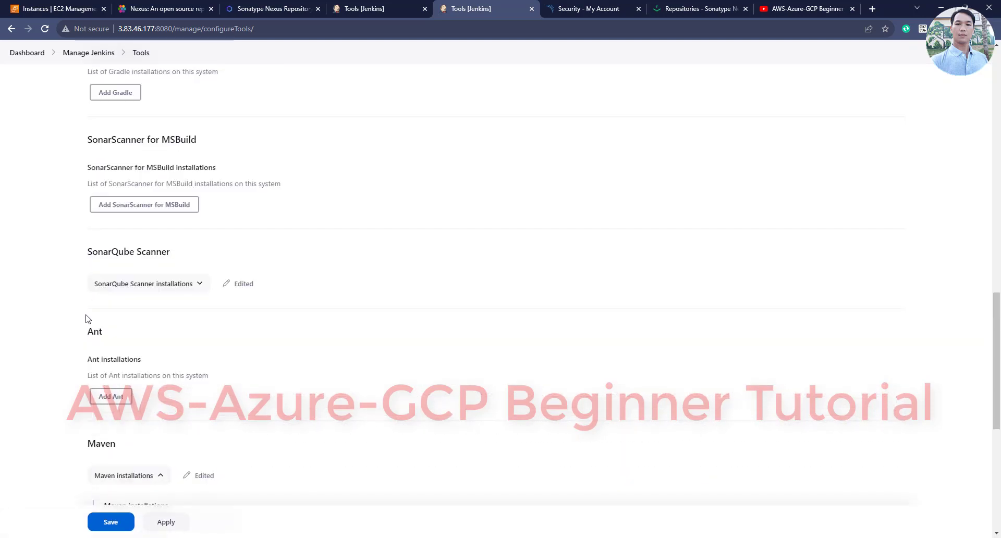
left_click(140, 287)
scroll(138, 345, "down", 3)
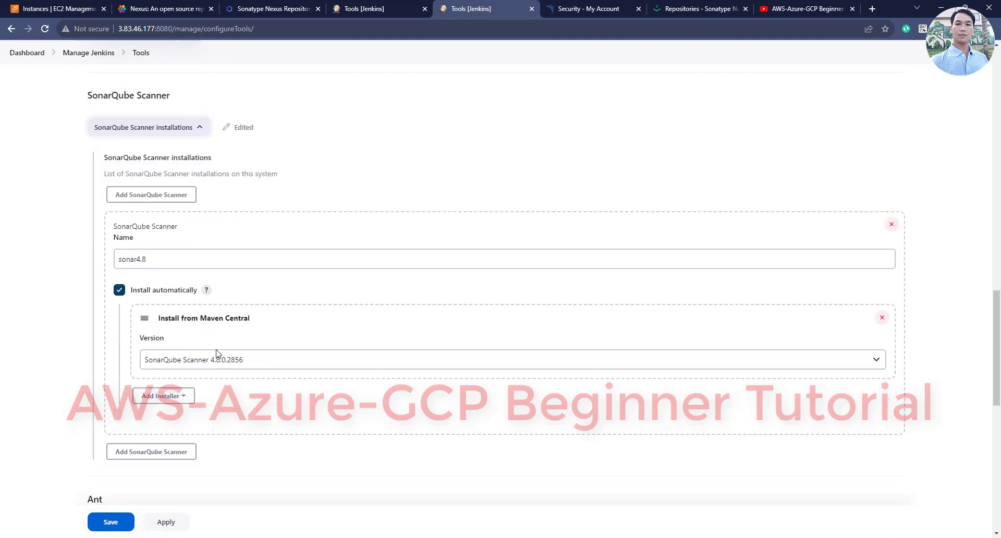
scroll(70, 127, "up", 9)
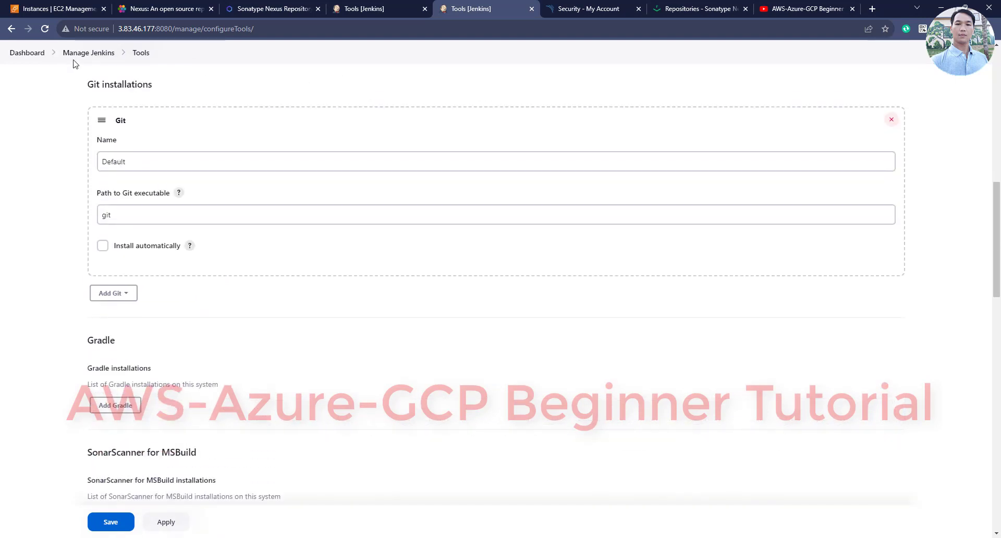
left_click(12, 53)
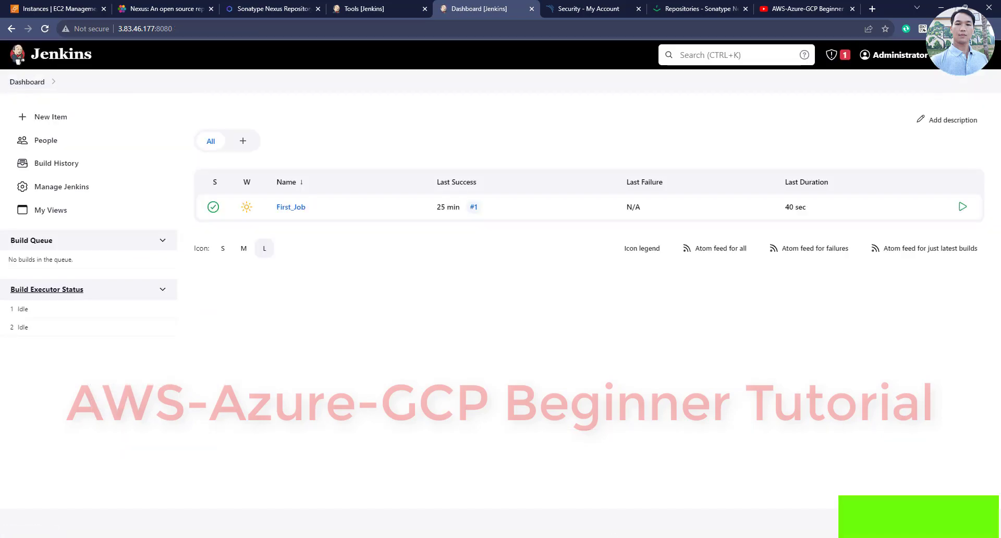
key("alt+Tab")
scroll(344, 340, "down", 7)
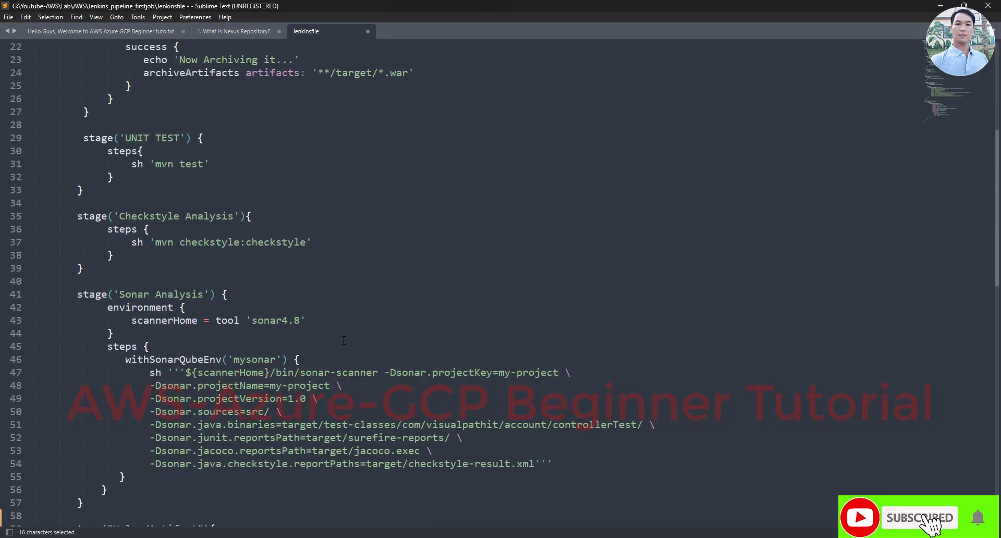
Highlight the UploadArtifact stage's nexusArtifactUploader block in the Jenkinsfile for review
scroll(343, 341, "down", 7)
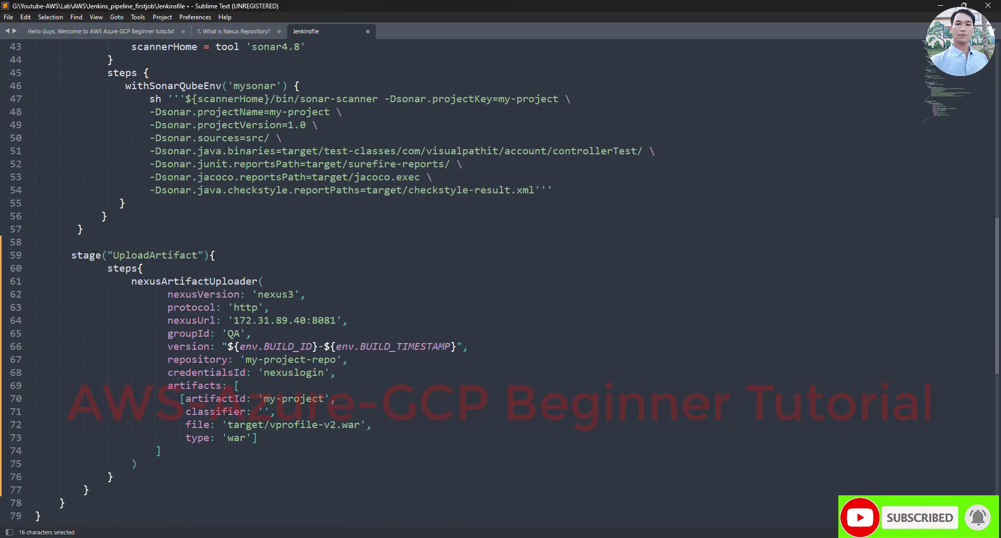
left_click_drag(71, 256, 249, 245)
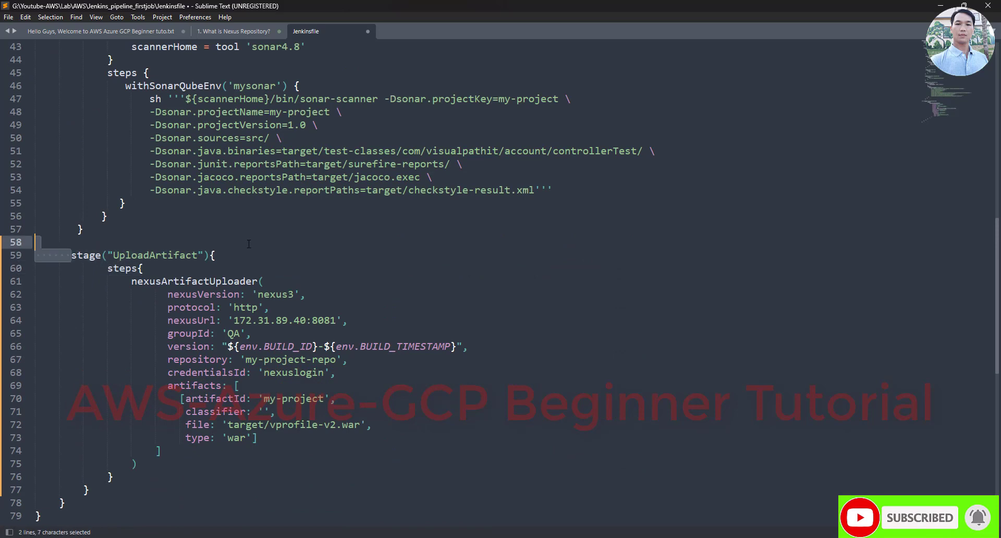
left_click(201, 246)
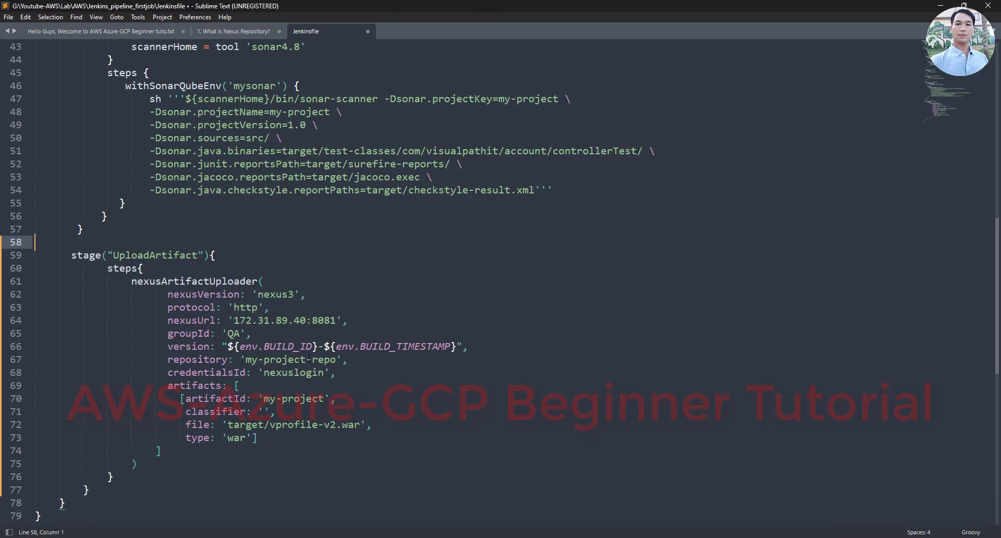
left_click_drag(71, 255, 401, 430)
left_click(252, 349)
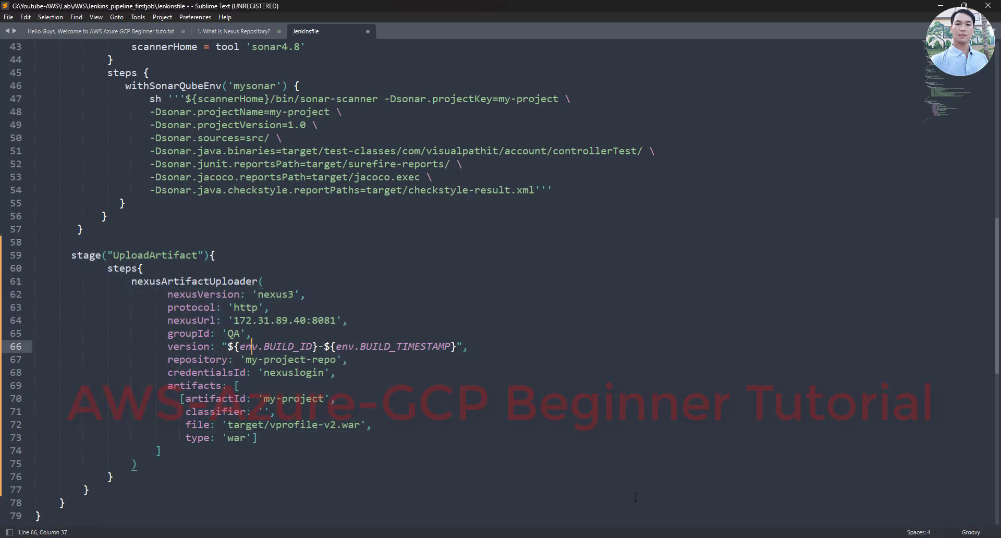
key("alt+Tab")
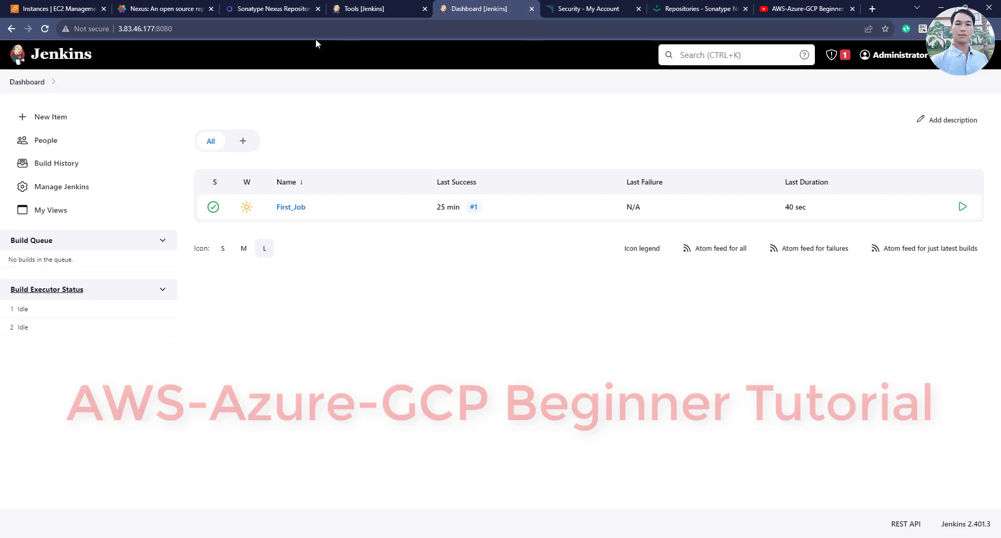
Copy the step name nexusArtifactUploader from line 61 of the Jenkinsfile
left_click(273, 12)
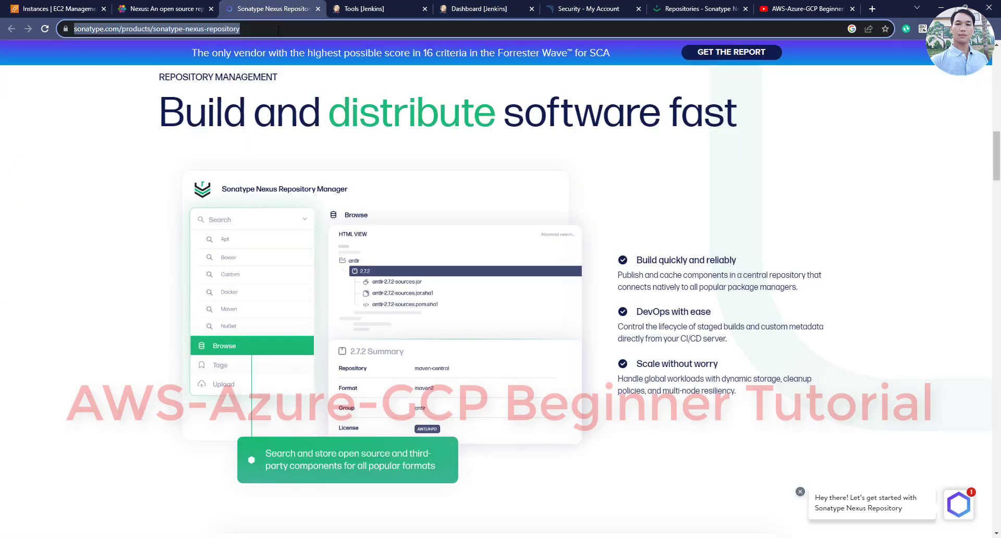
scroll(386, 316, "down", 1)
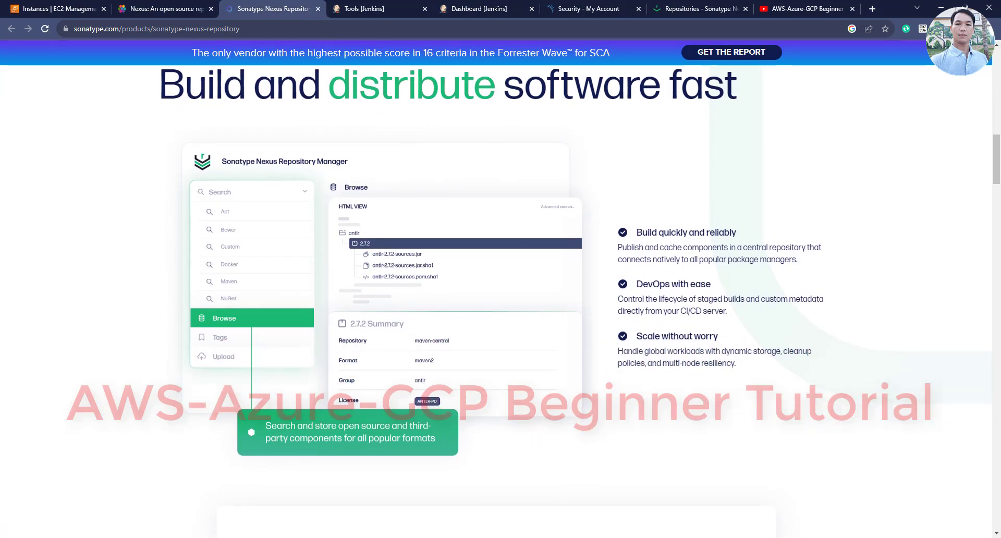
key("alt+Tab")
left_click(416, 295)
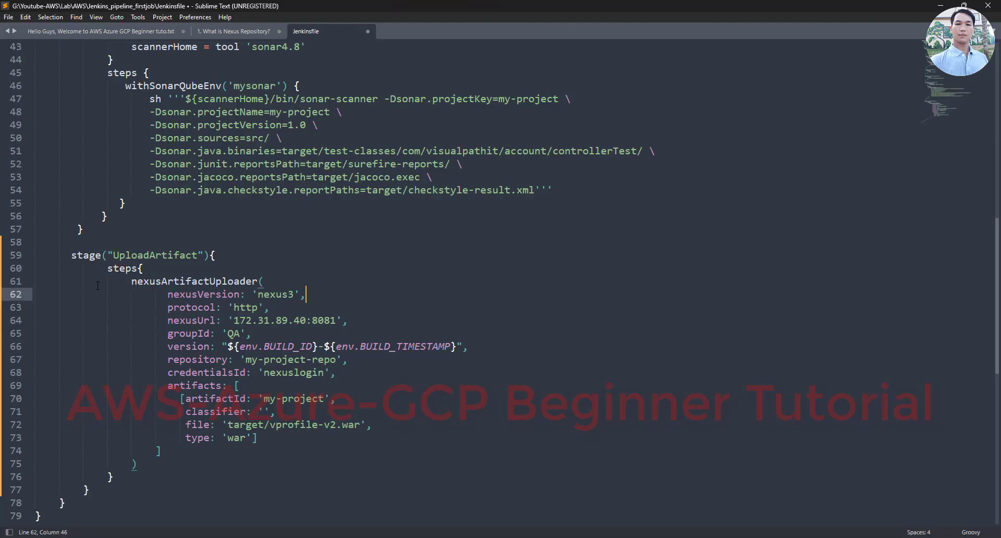
left_click(197, 255)
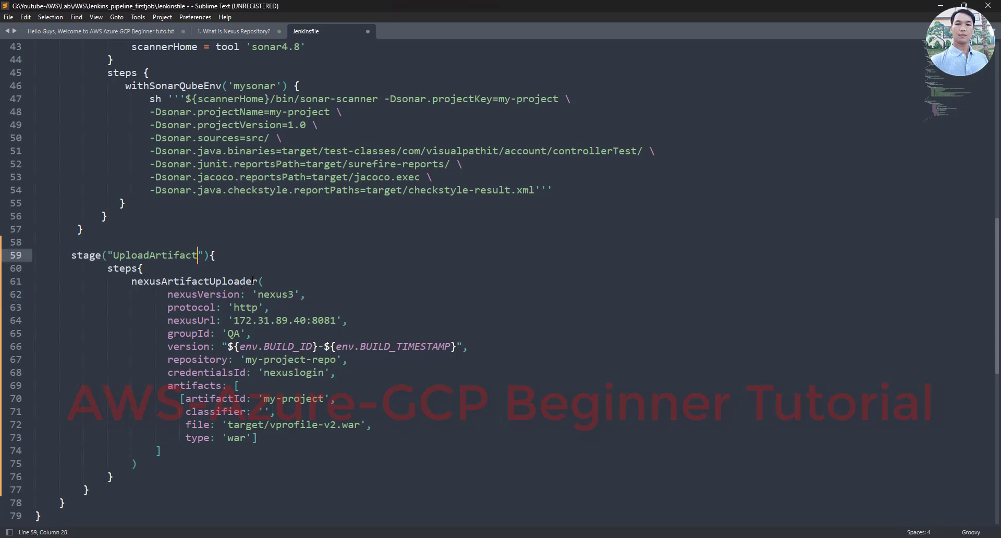
left_click_drag(258, 281, 132, 281)
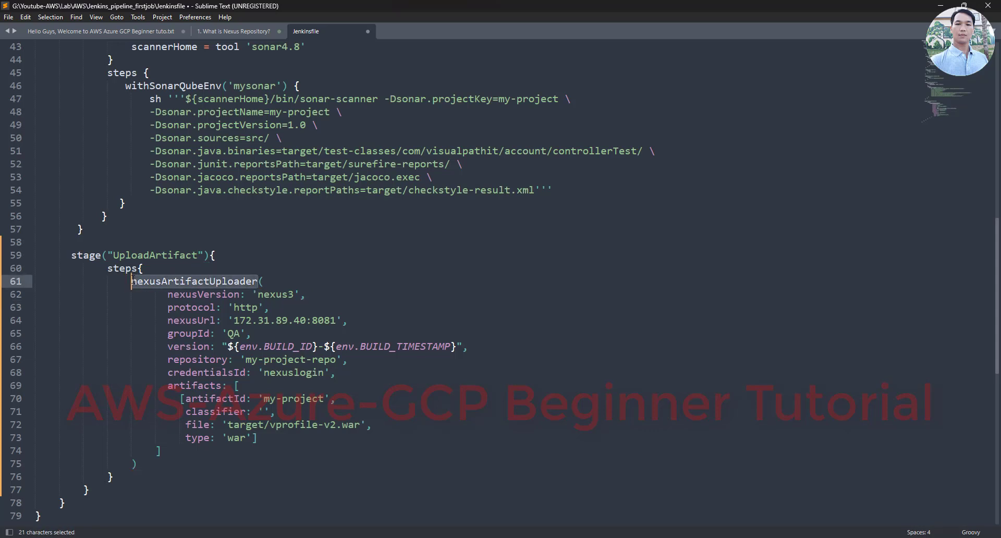
key("ctrl+c")
key("alt+Tab")
Search Google for nexusArtifactUploader and read the Jenkins Nexus Artifact Uploader docs page
left_click(267, 33)
key("ctrl+v")
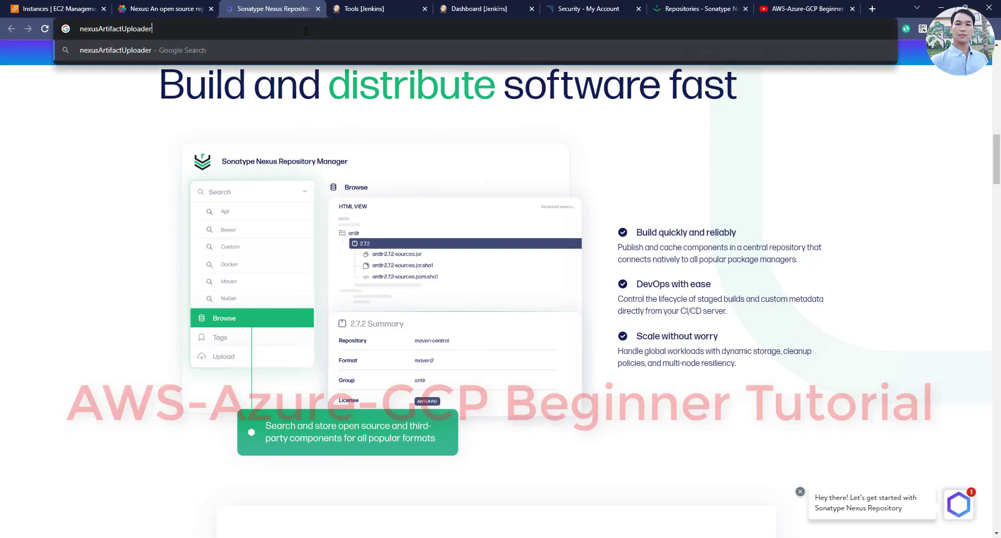
key("Return")
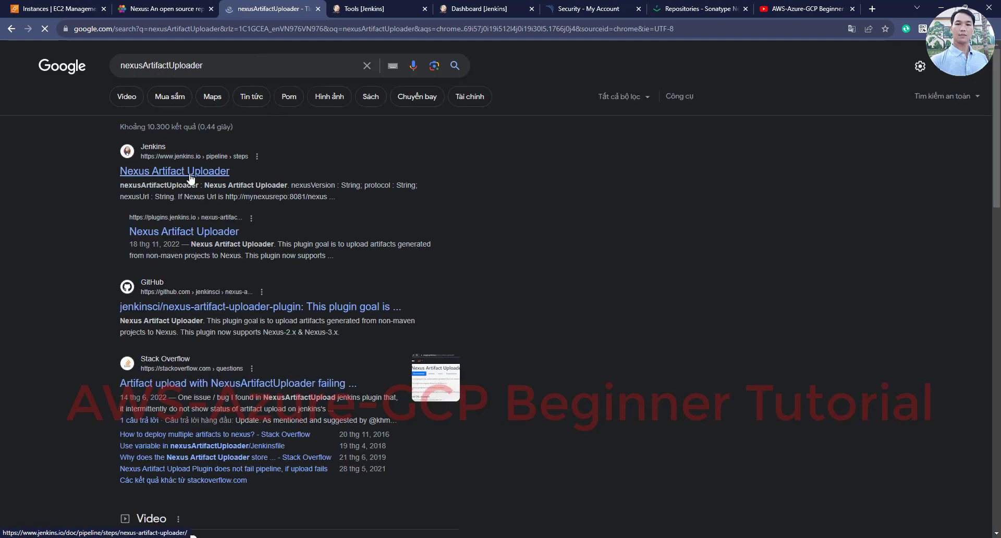
left_click(190, 175)
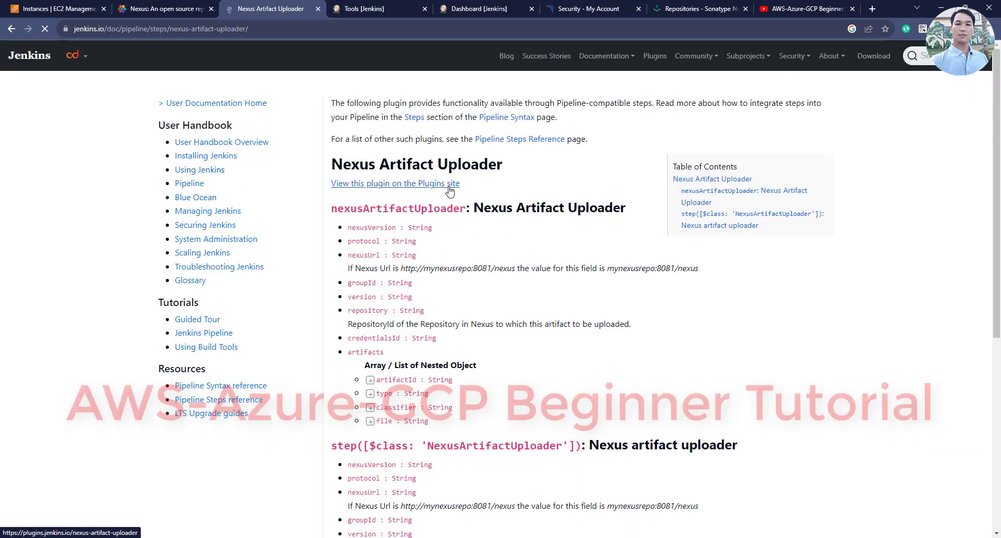
left_click_drag(332, 164, 515, 163)
left_click(485, 166)
scroll(485, 166, "down", 3)
scroll(485, 172, "up", 3)
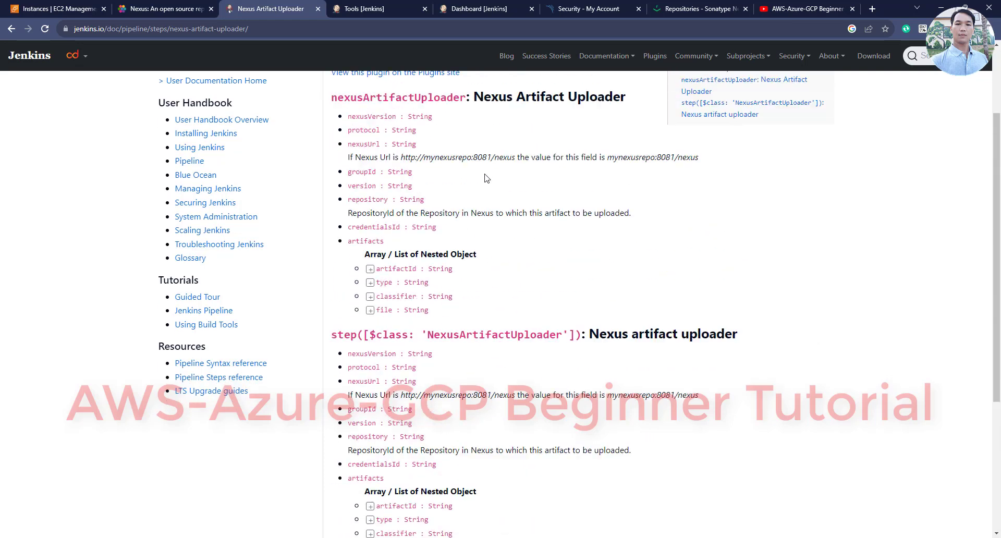
scroll(487, 179, "down", 6)
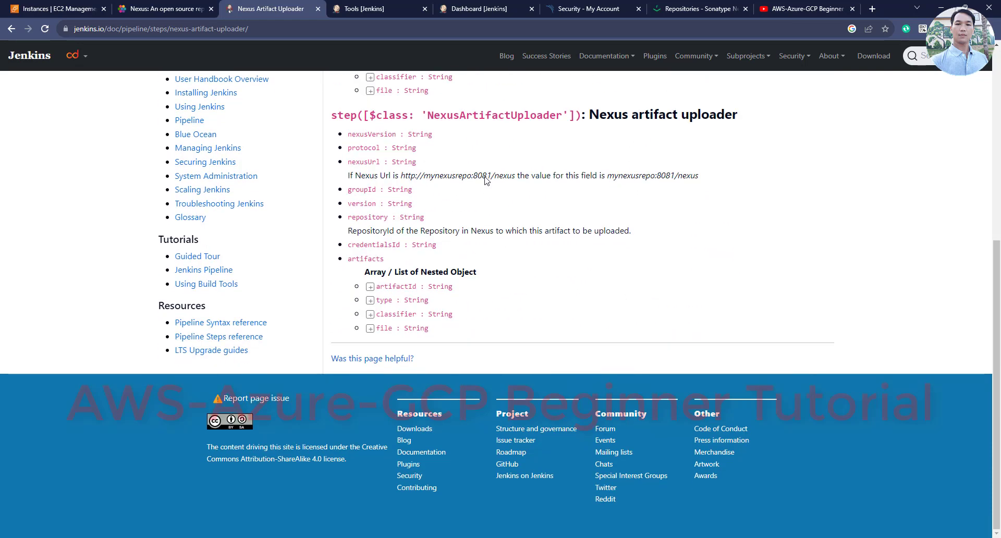
scroll(485, 180, "up", 4)
scroll(487, 181, "up", 1)
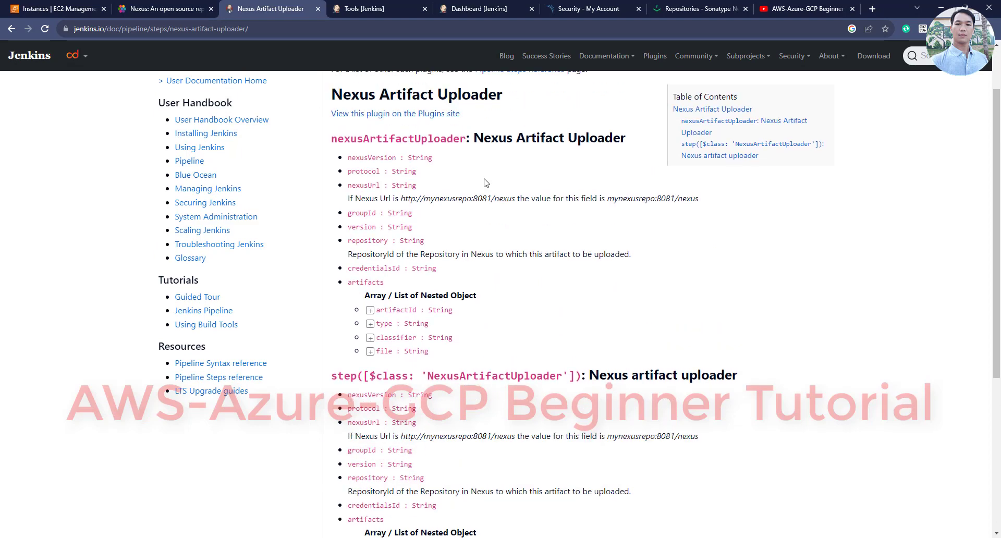
scroll(449, 254, "up", 2)
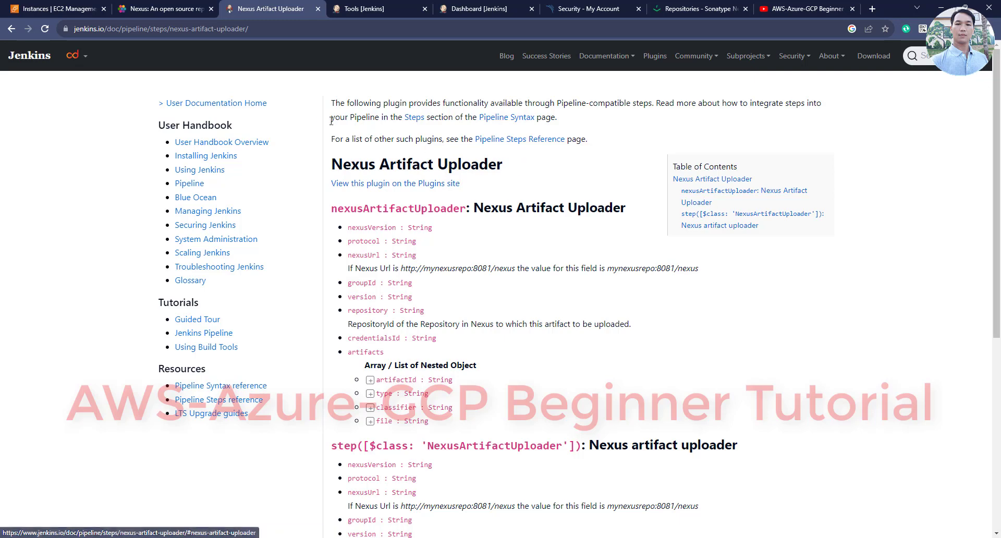
Glance at the Pipeline Steps Reference, then go back to the nexusArtifactUploader search results
left_click(496, 144)
scroll(442, 172, "down", 3)
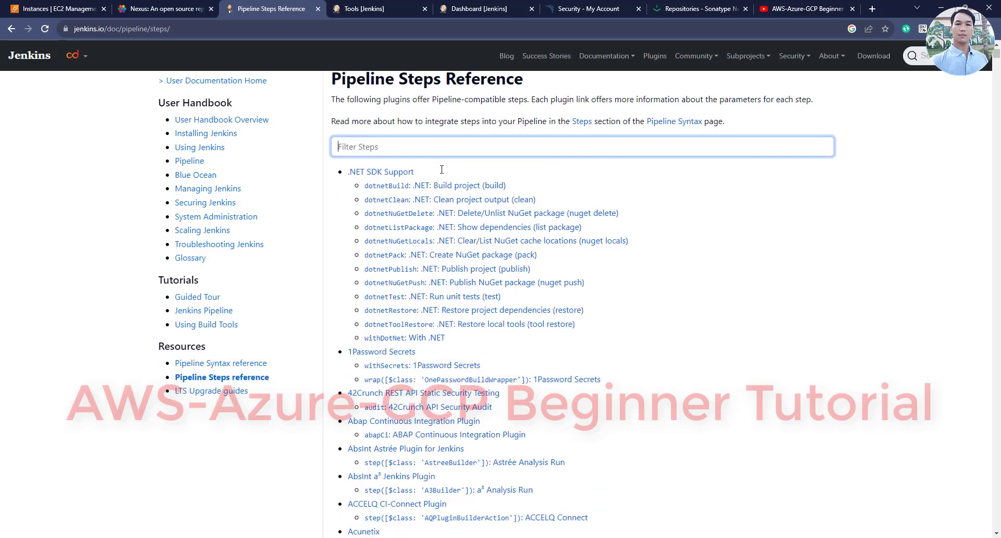
scroll(442, 179, "down", 5)
scroll(443, 179, "up", 4)
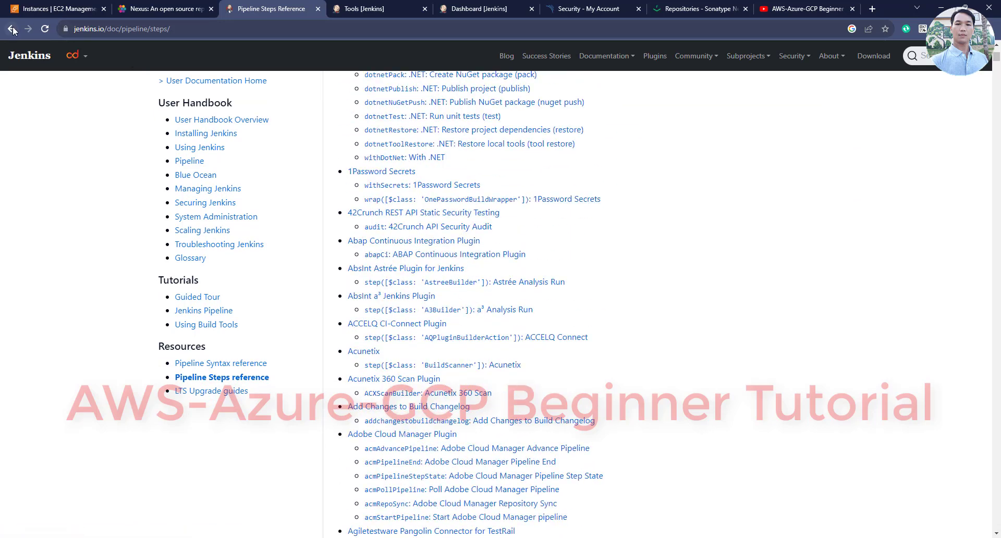
left_click(11, 28)
left_click(12, 30)
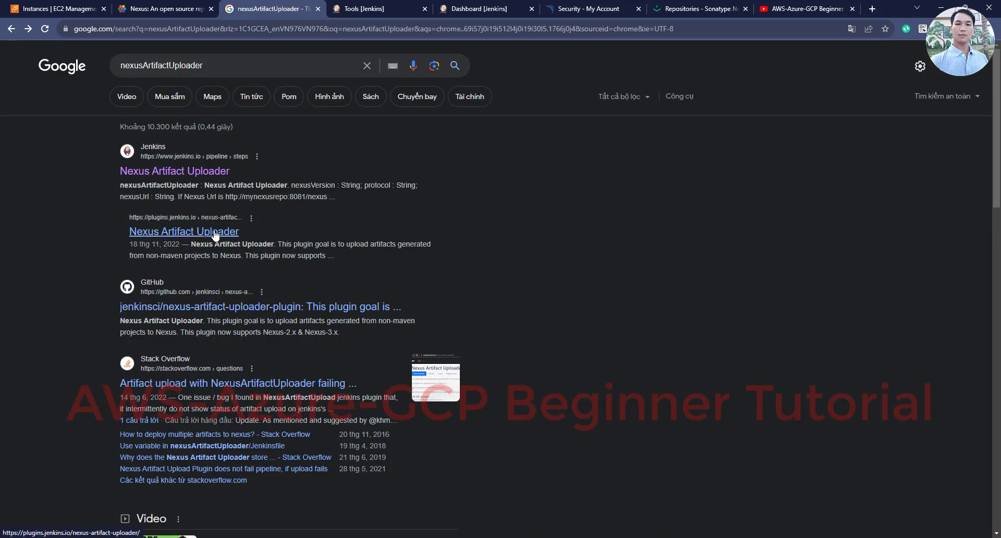
Open the nexus-artifact-uploader-plugin GitHub README and locate its Jenkins pipeline example code
left_click(232, 306)
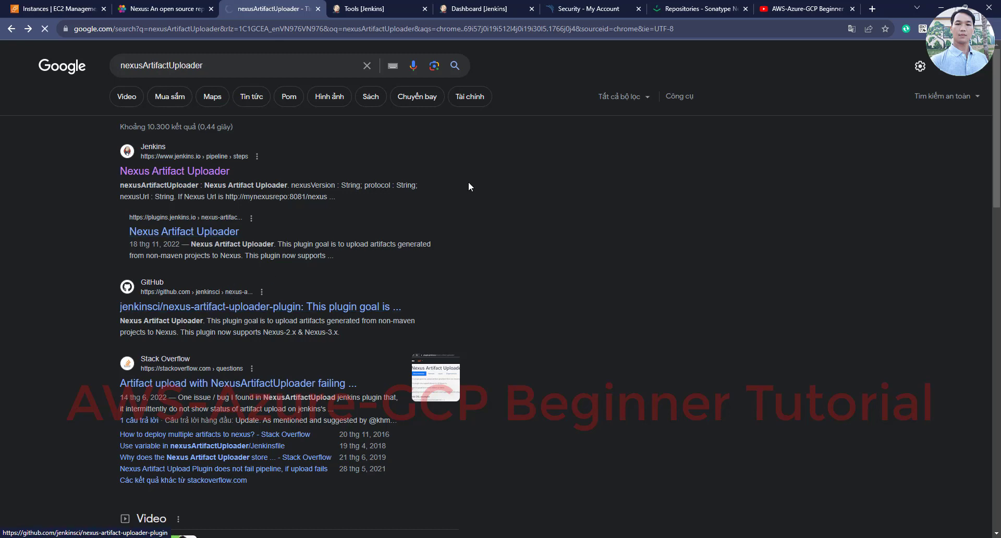
scroll(452, 188, "down", 9)
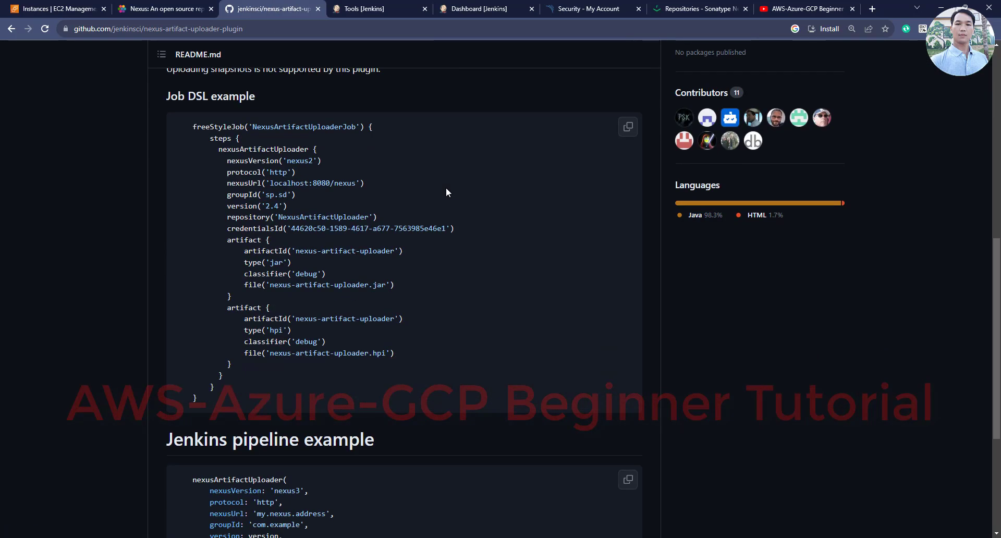
scroll(203, 127, "down", 5)
scroll(202, 130, "up", 4)
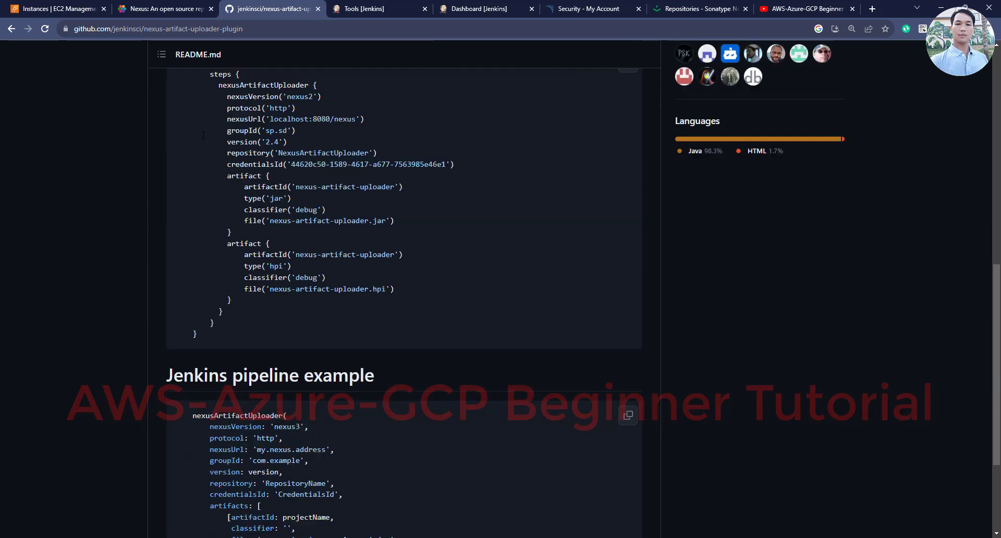
scroll(203, 134, "down", 4)
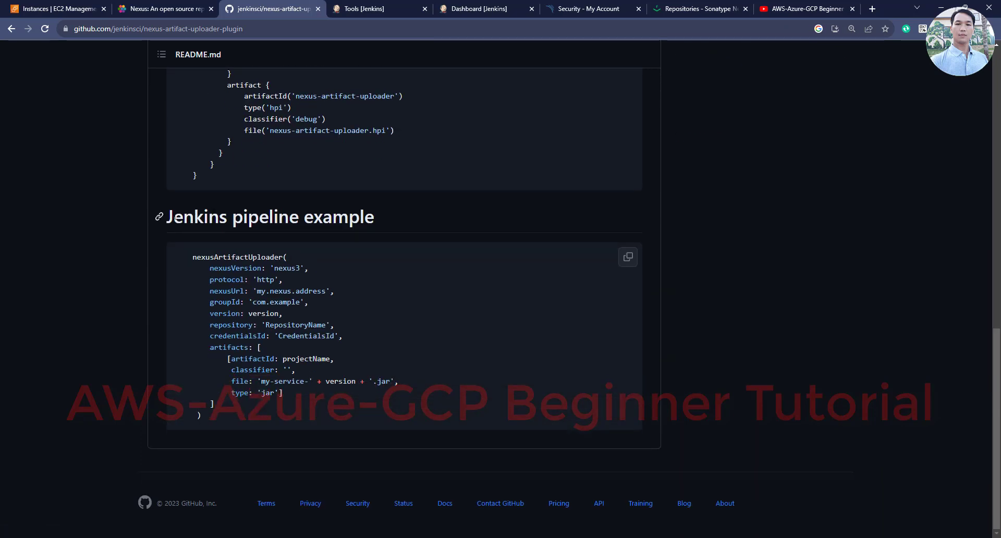
left_click_drag(165, 217, 409, 219)
left_click_drag(192, 257, 334, 420)
left_click(273, 357)
Check the example's nexus3 version, protocol, nexusUrl, repository and credentialsId against the Jenkinsfile
double_click(287, 268)
left_click_drag(206, 279, 283, 281)
left_click_drag(209, 291, 325, 291)
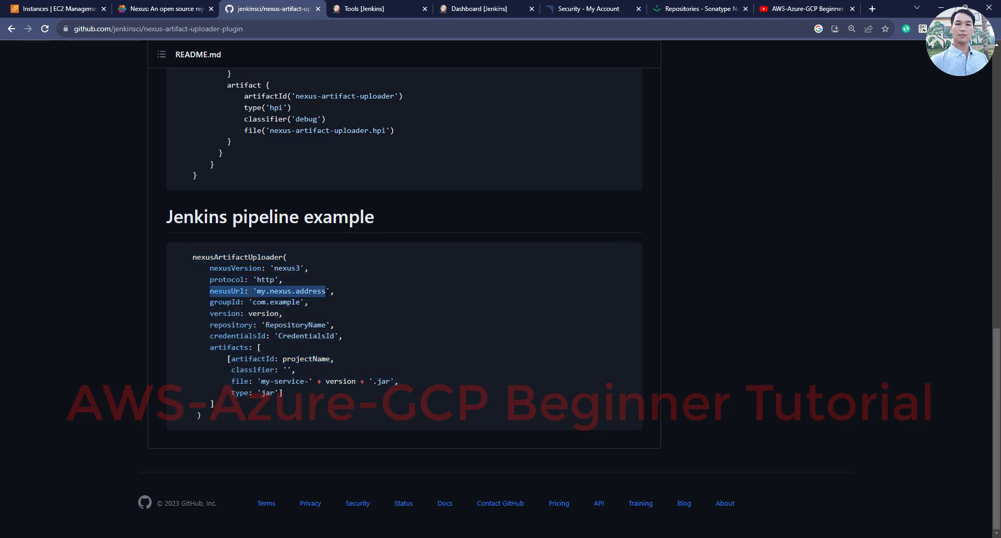
left_click_drag(256, 291, 325, 291)
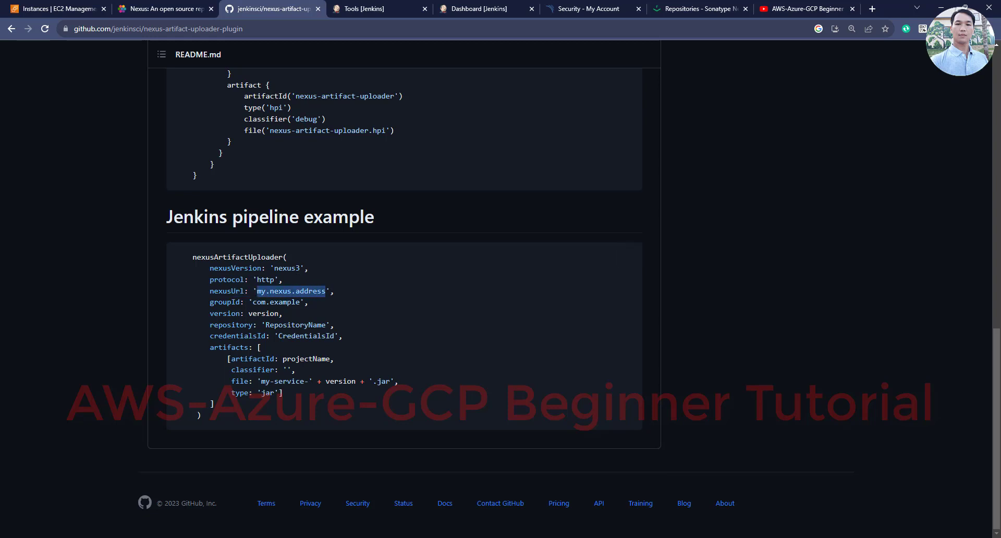
left_click(251, 302)
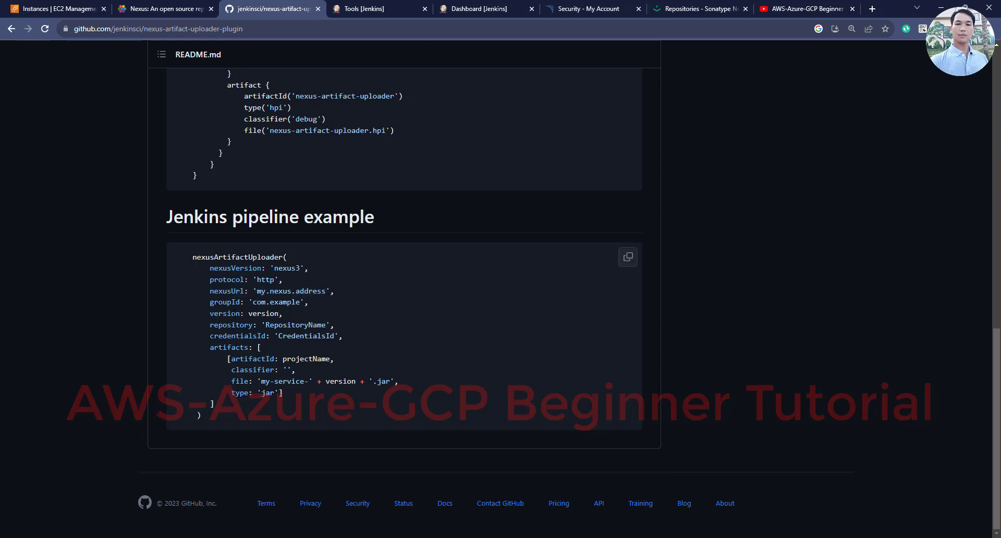
left_click_drag(214, 325, 318, 325)
double_click(307, 336)
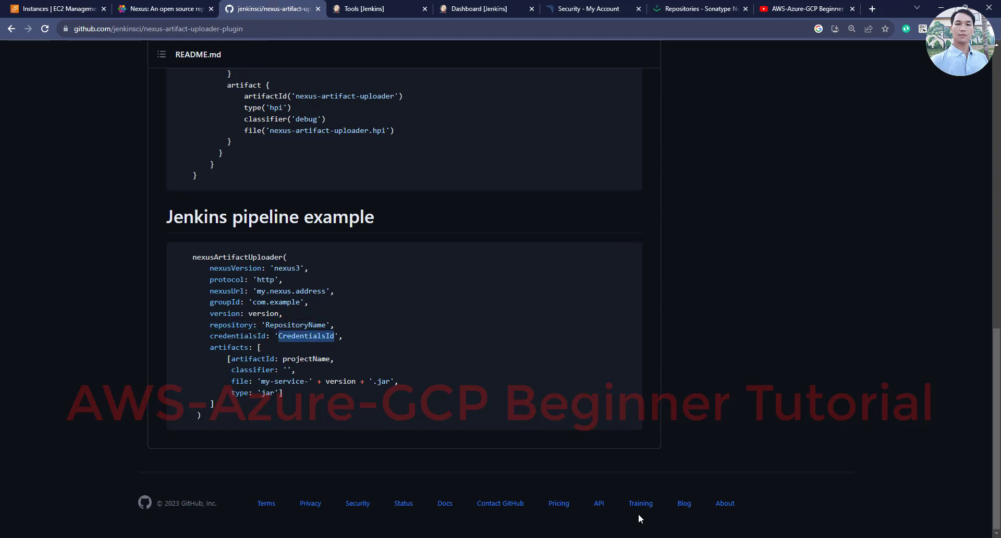
key("alt+Tab")
left_click(314, 294)
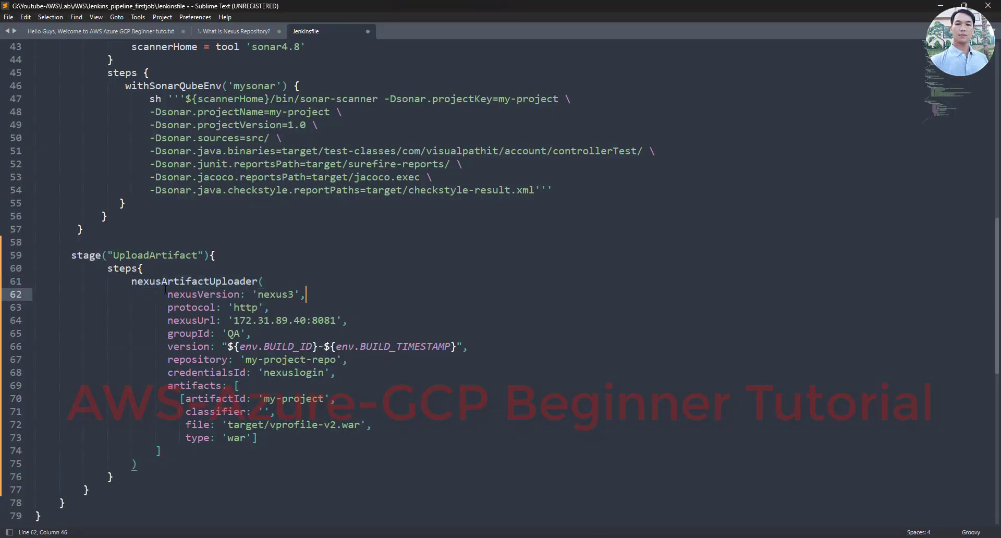
Look up Nexus_Server's private IP 172.31.89.40 in EC2 and compare it with nexusUrl
left_click_drag(132, 282, 307, 320)
left_click(276, 294)
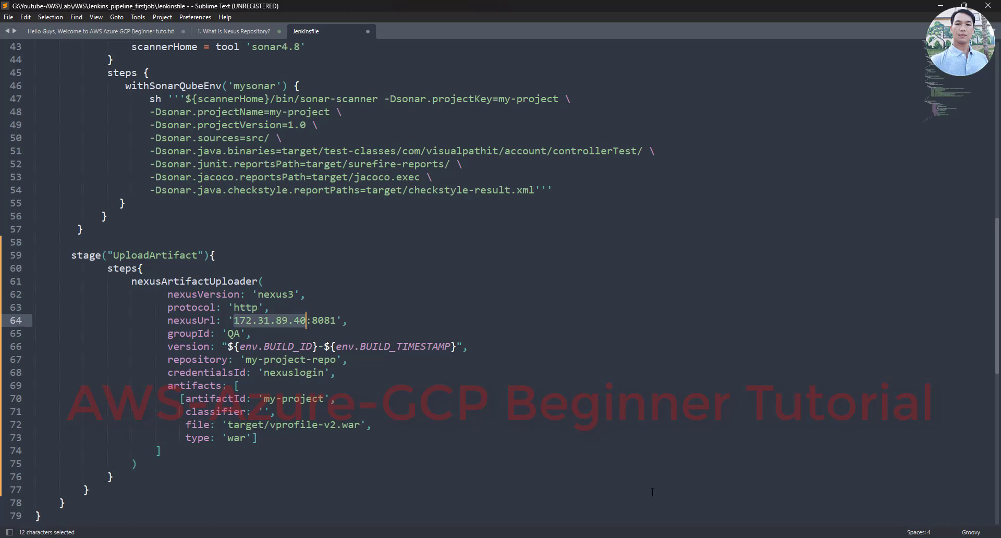
key("alt+Tab")
left_click(57, 9)
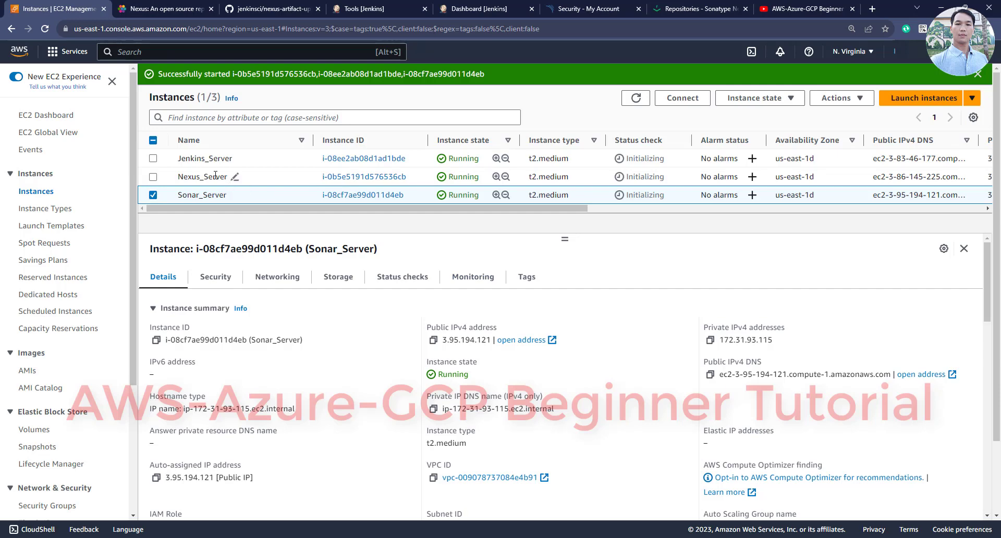
left_click(235, 176)
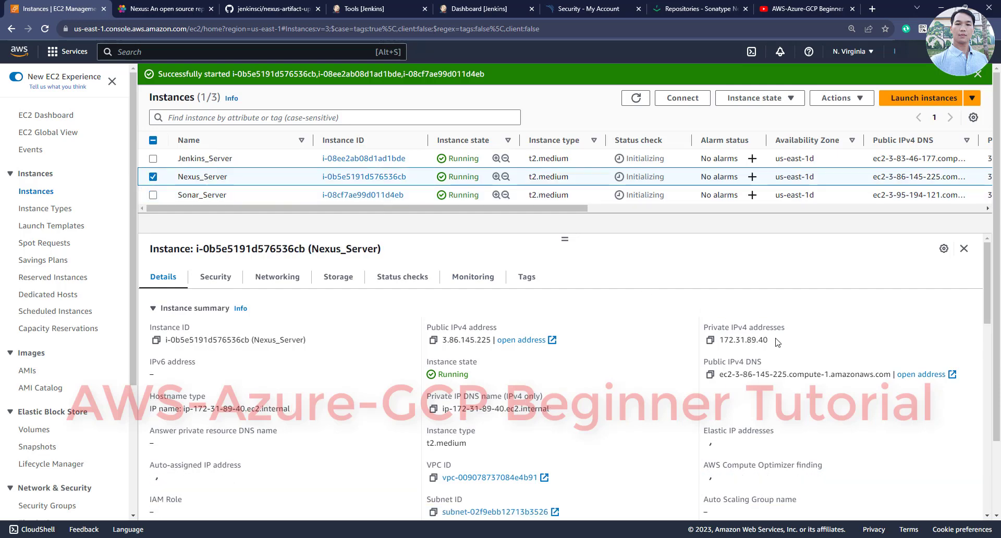
left_click_drag(777, 342, 710, 341)
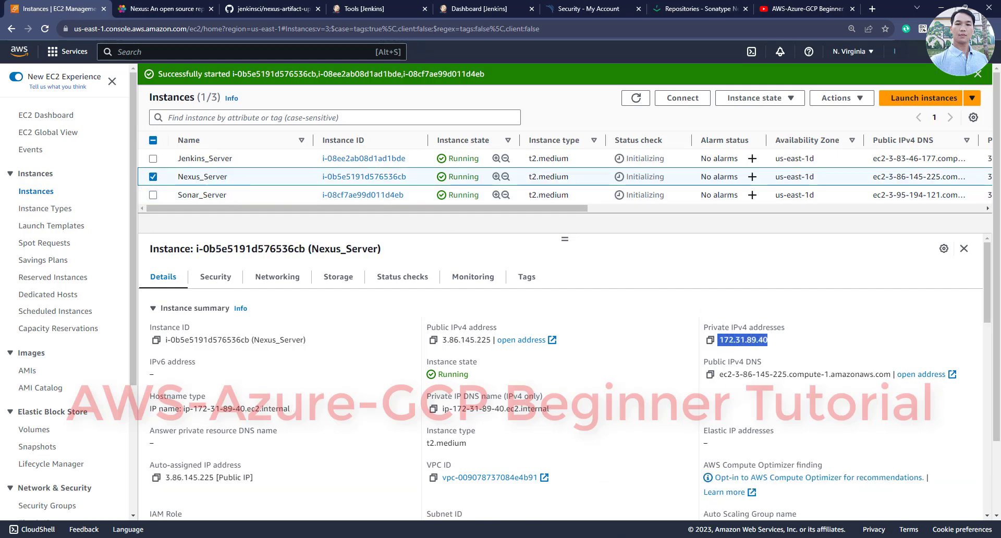
key("alt+Tab")
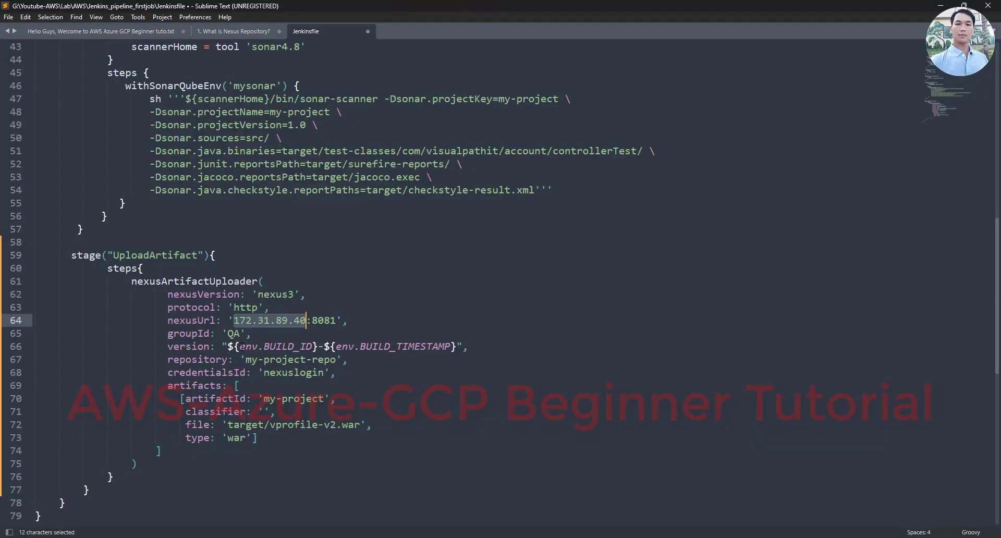
Review the groupId QA, BUILD_ID/BUILD_TIMESTAMP version, nexuslogin credentials and my-project artifact id
left_click(228, 333)
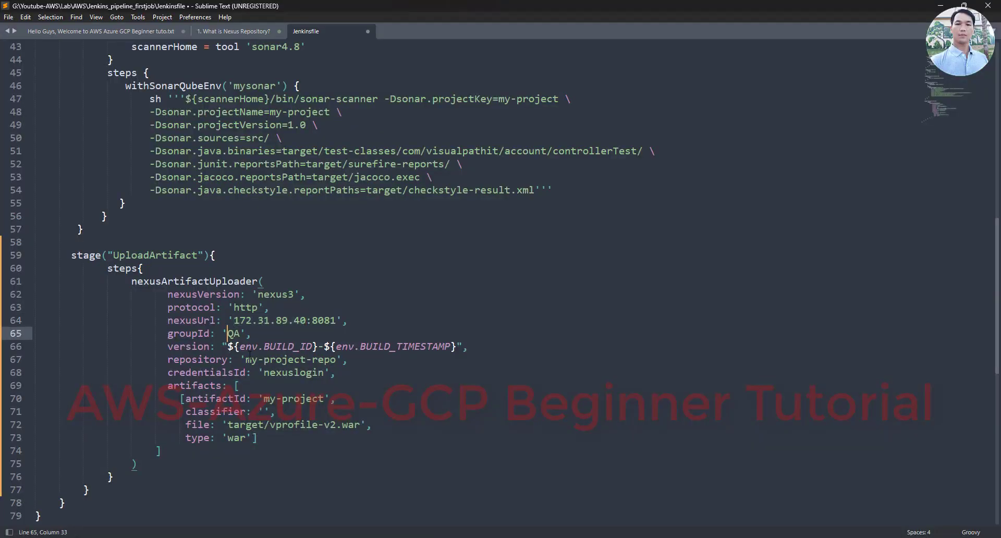
left_click(251, 359)
left_click_drag(239, 346, 455, 348)
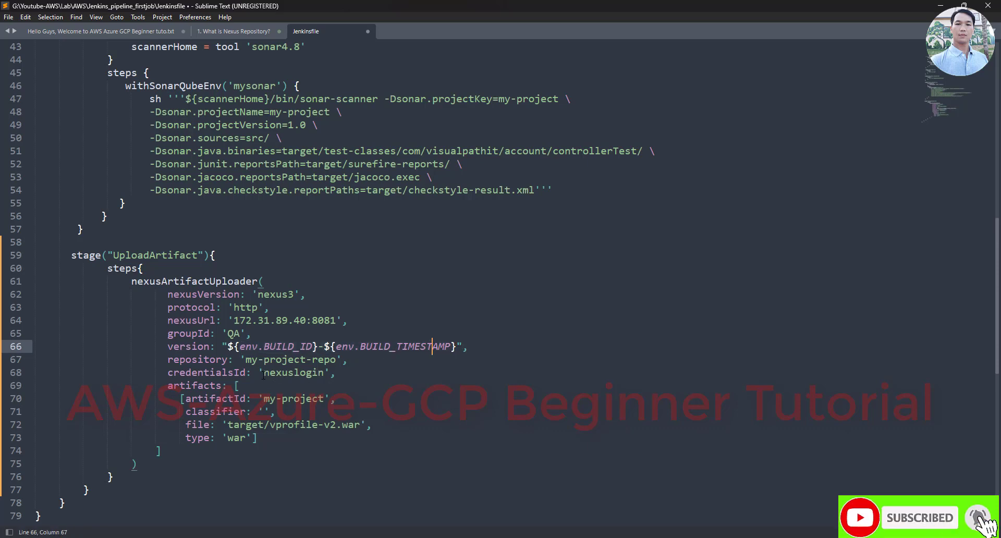
left_click_drag(263, 372, 324, 373)
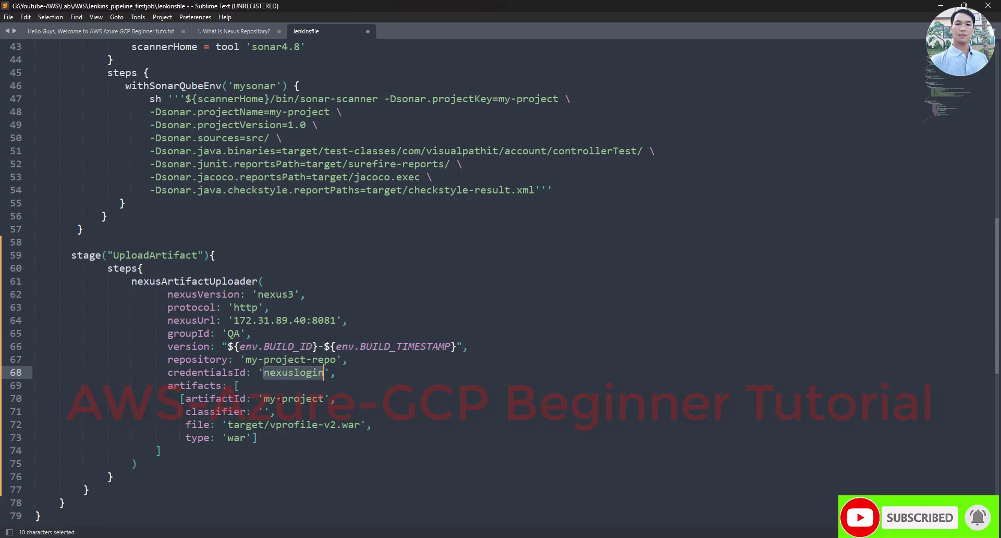
left_click_drag(271, 400, 336, 399)
scroll(360, 405, "up", 3, "ctrl")
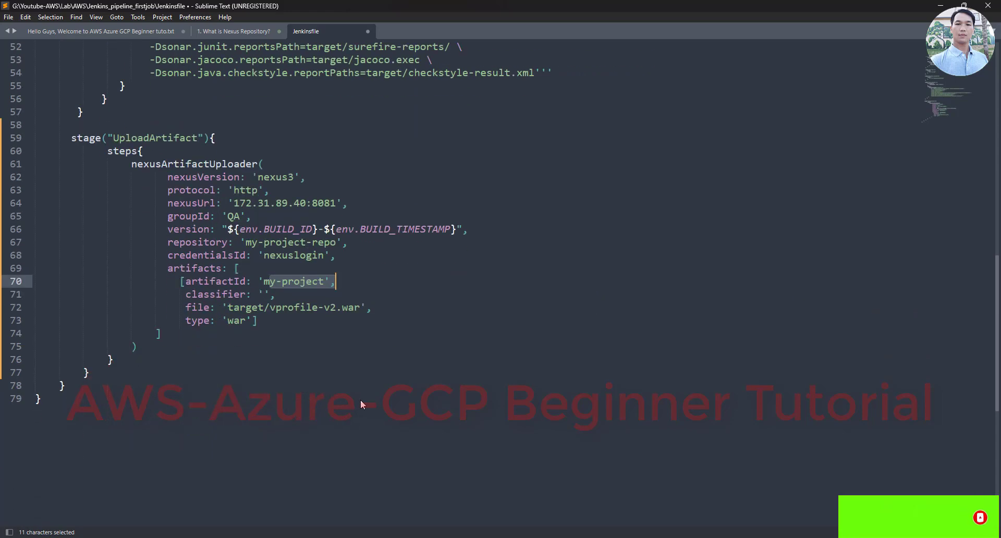
scroll(365, 386, "down", 3, "ctrl")
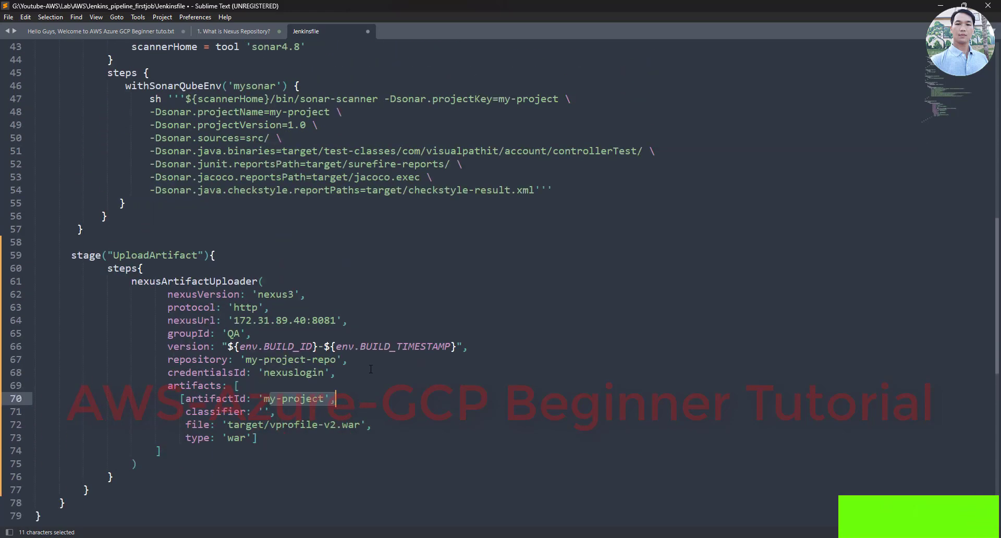
left_click(586, 534)
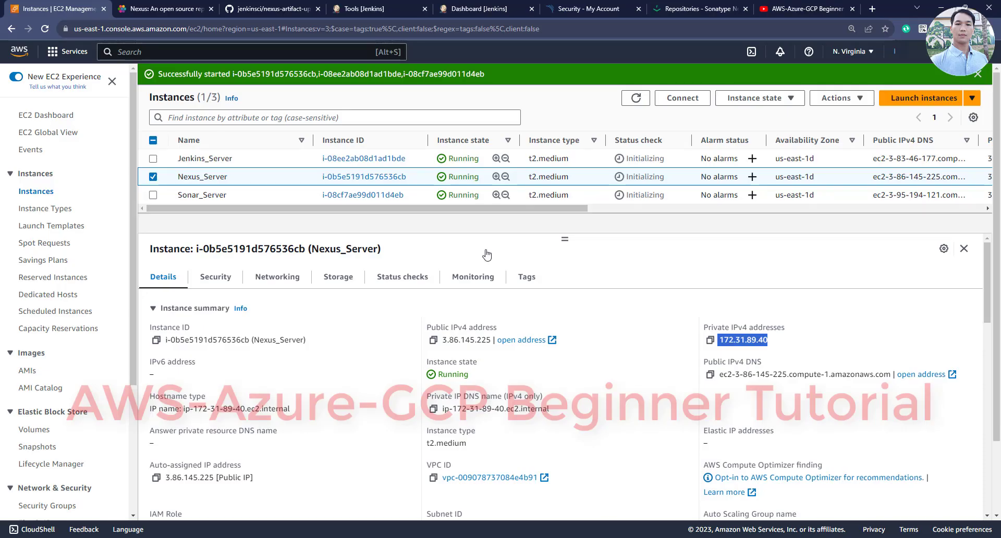
left_click(444, 7)
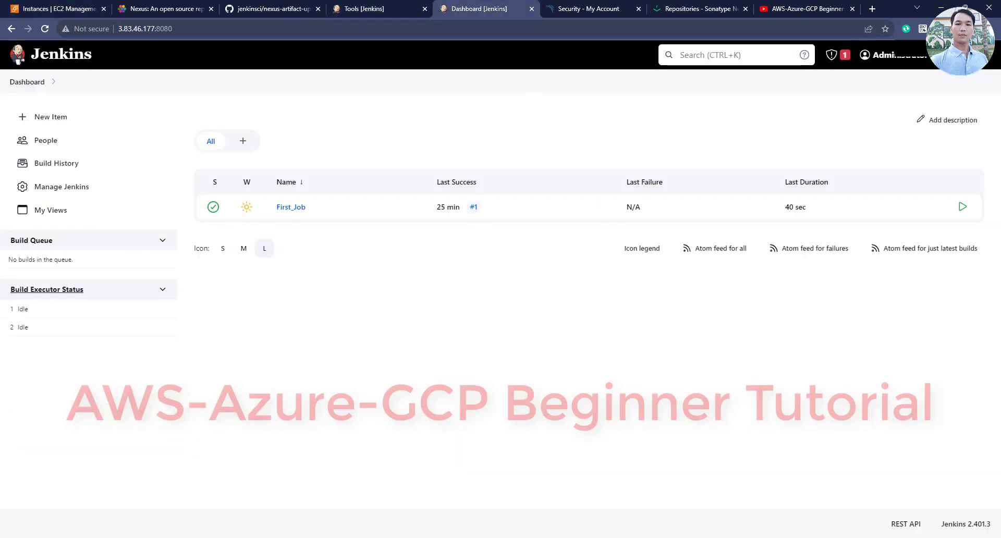
Bring up the tutorial notes file and place the caret at the end of the step 5 line
key("alt+Tab")
scroll(365, 260, "down", 2)
scroll(365, 260, "up", 4)
key("ctrl+Page_Up")
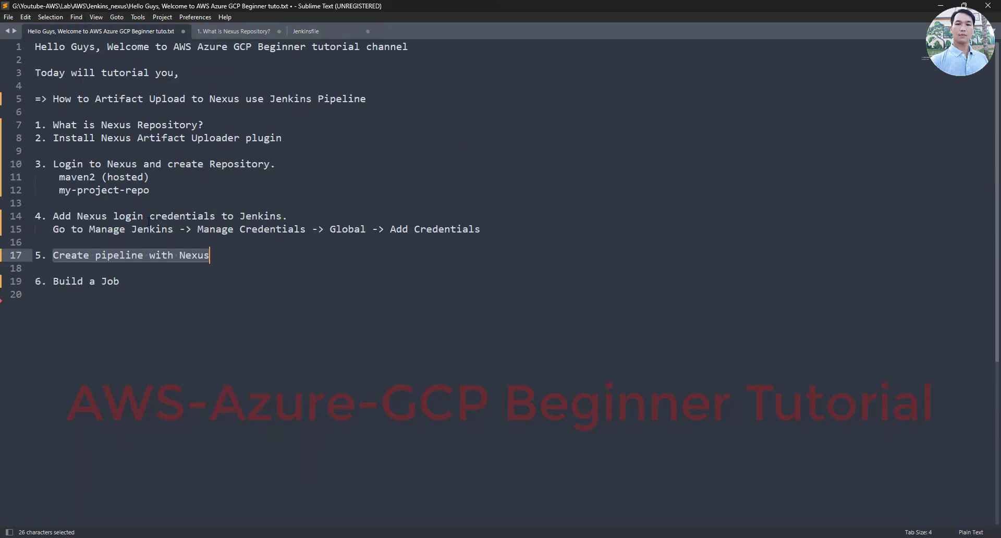
left_click(120, 258)
key("End")
key("ctrl+shift+Left")
key("ctrl+shift+Left")
key("ctrl+shift+Left")
key("ctrl+shift+Left")
key("ctrl+shift+Left")
left_click(229, 254)
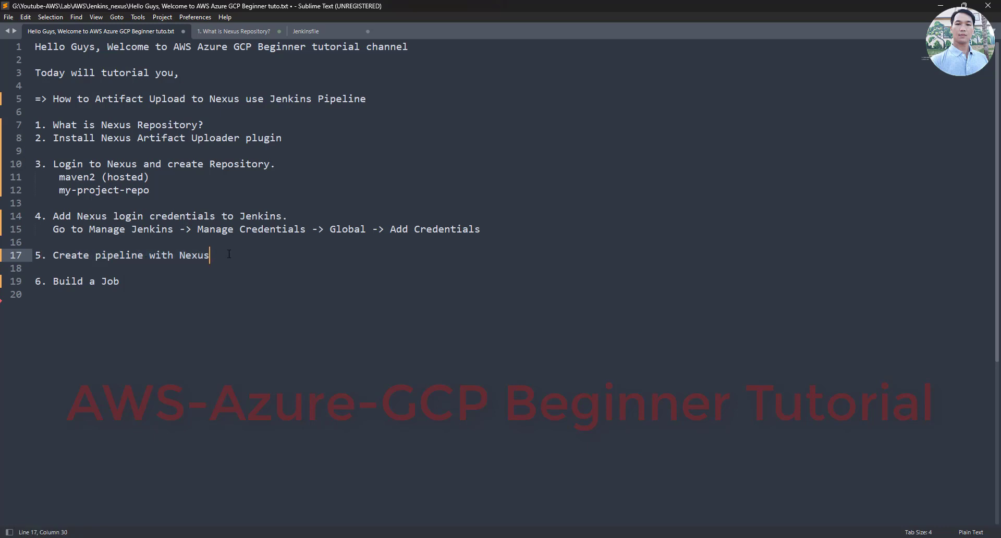
Add the line 'Pipeline_with_Nexus' under step 5 and copy it
key("Return")
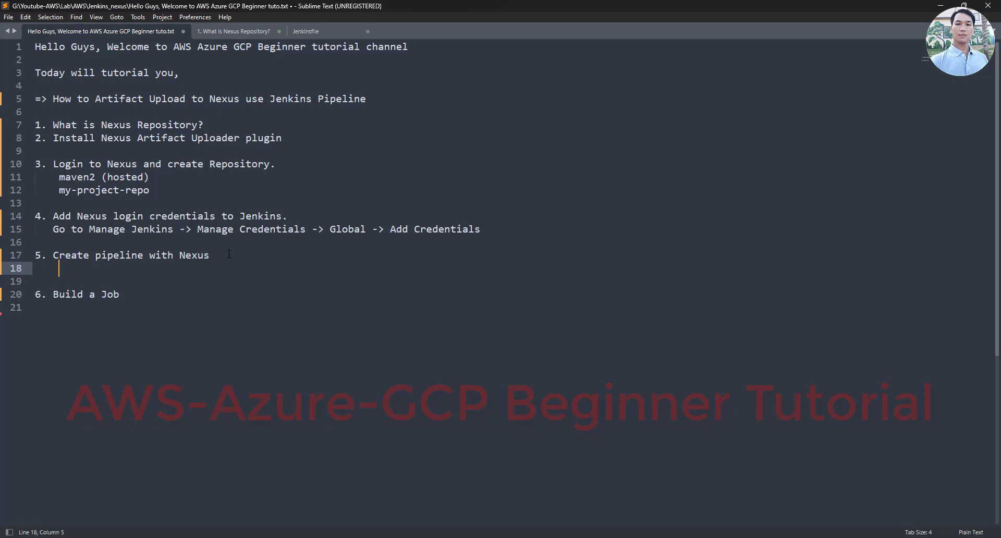
type("Pipeline_with_")
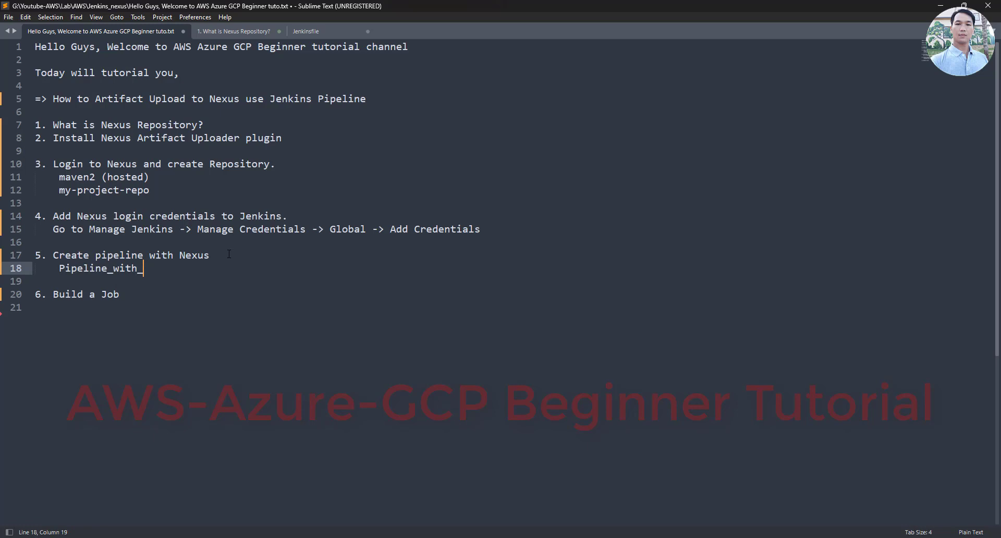
type("xus")
left_click_drag(59, 268, 190, 268)
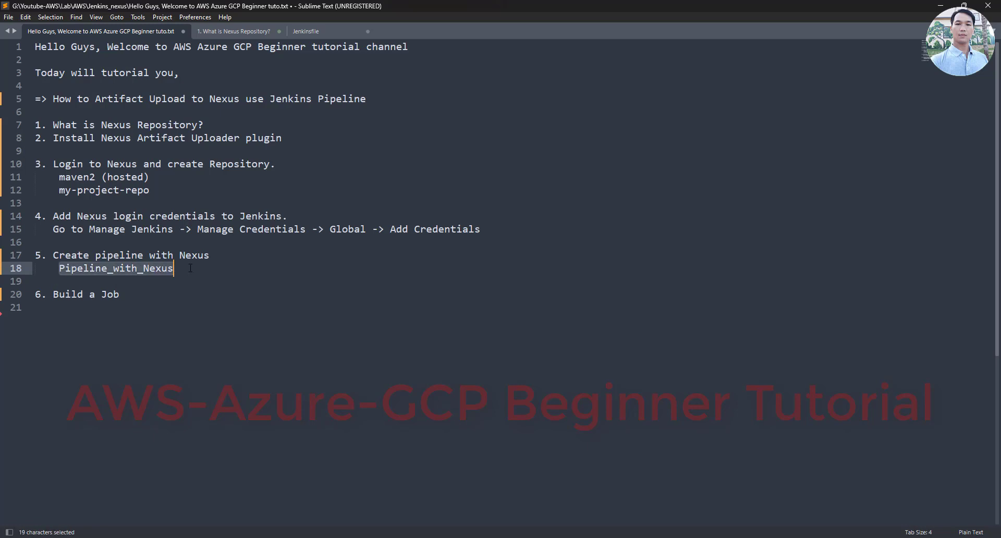
key("ctrl+c")
key("alt+Tab")
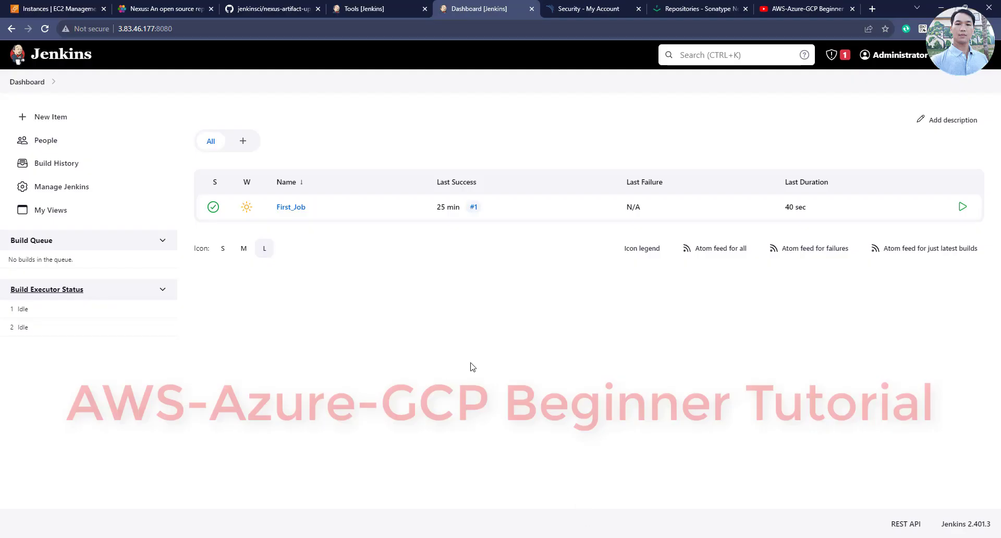
Create a Pipeline item named Pipeline_with_Nexus and keep its definition as Pipeline script
left_click(39, 122)
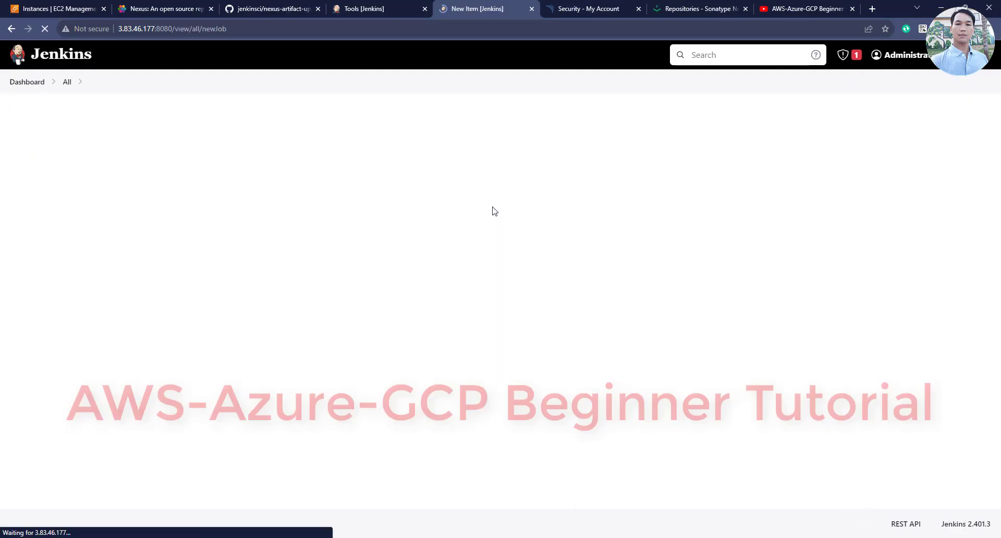
key("ctrl+v")
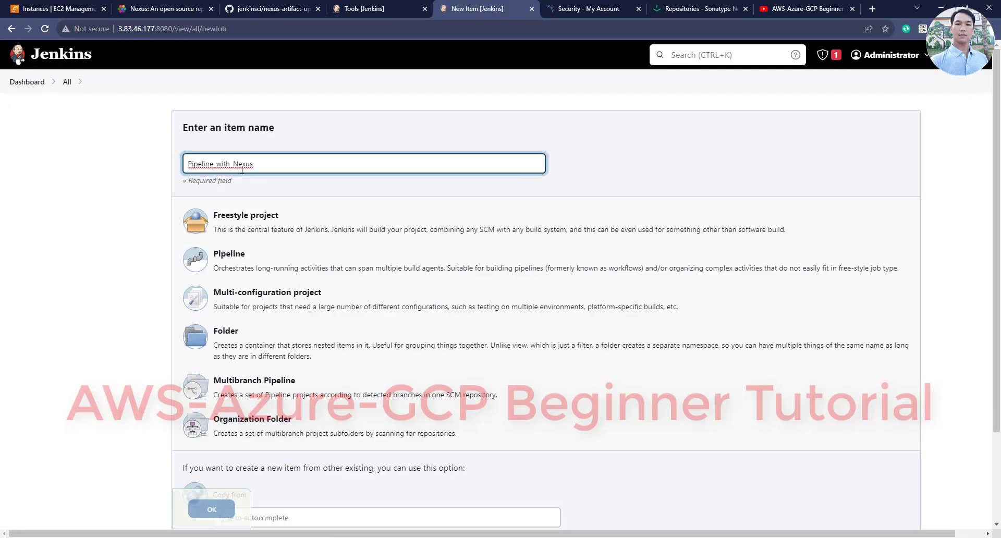
left_click(241, 259)
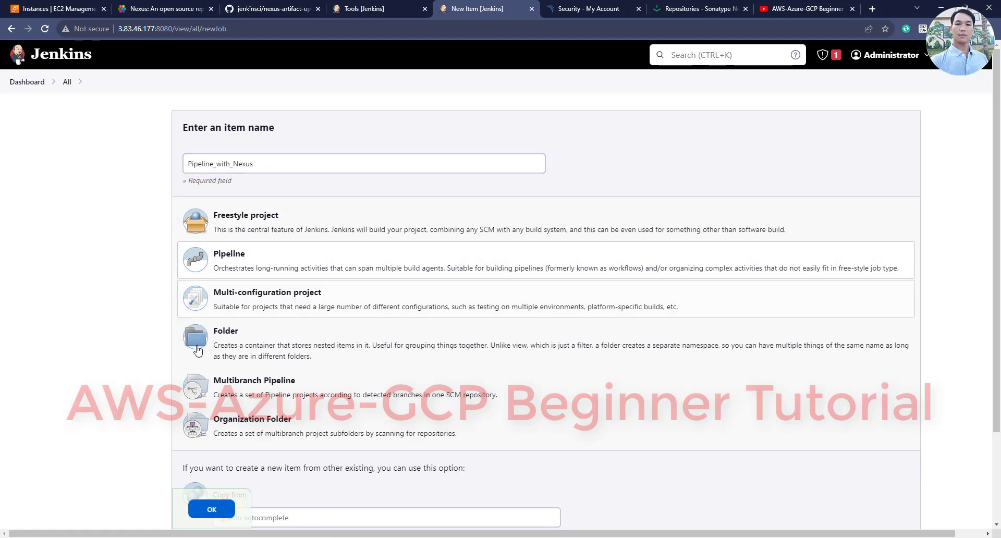
scroll(209, 469, "down", 1)
left_click(212, 509)
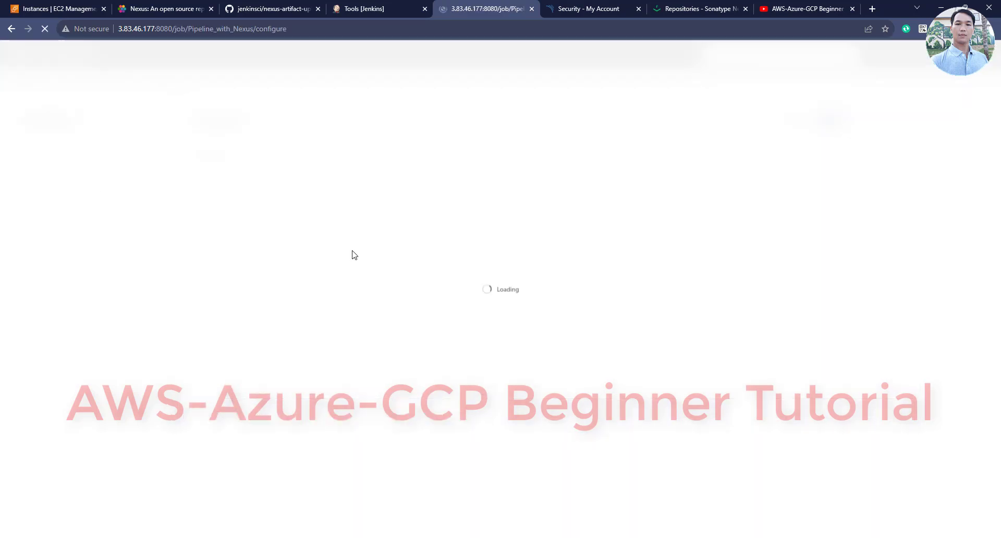
scroll(288, 249, "down", 1)
scroll(289, 249, "down", 7)
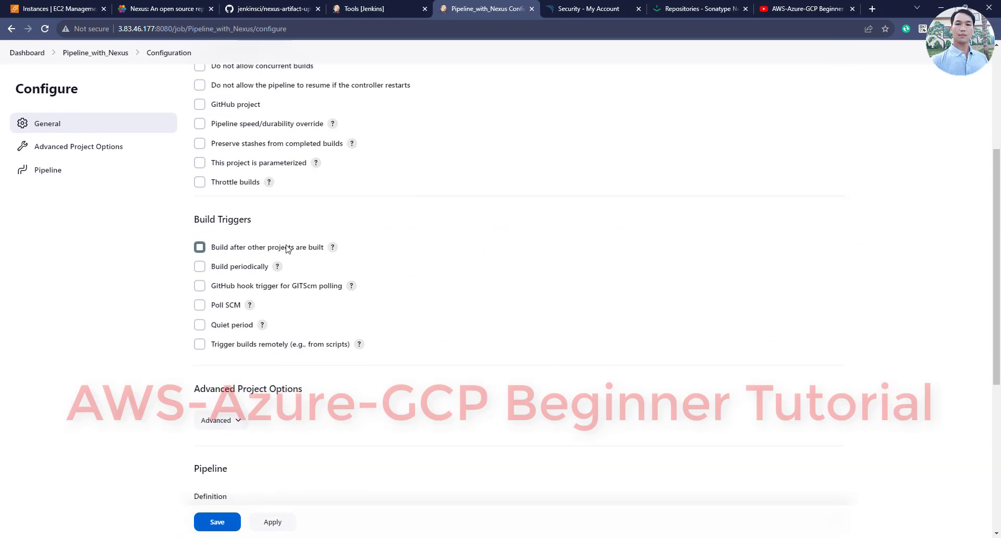
left_click(240, 214)
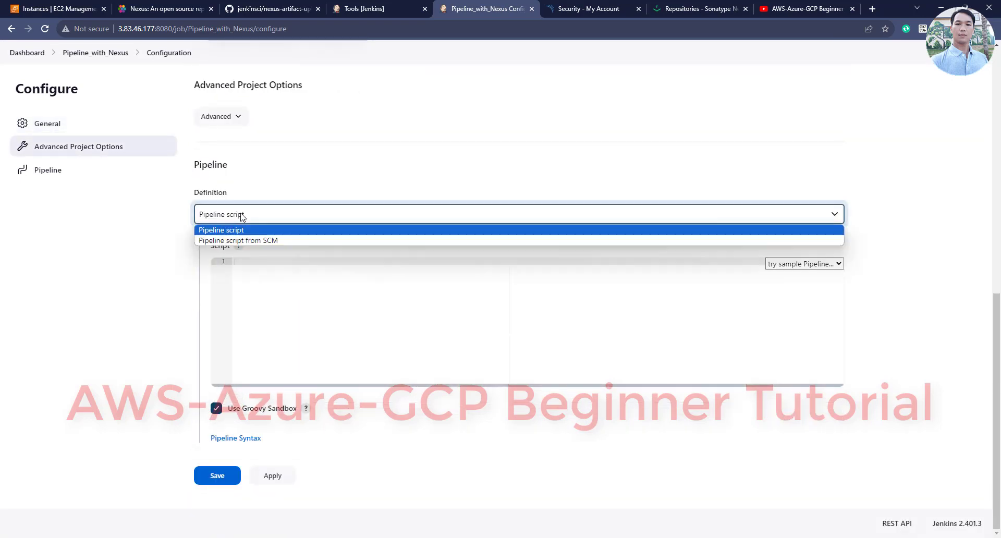
left_click(257, 229)
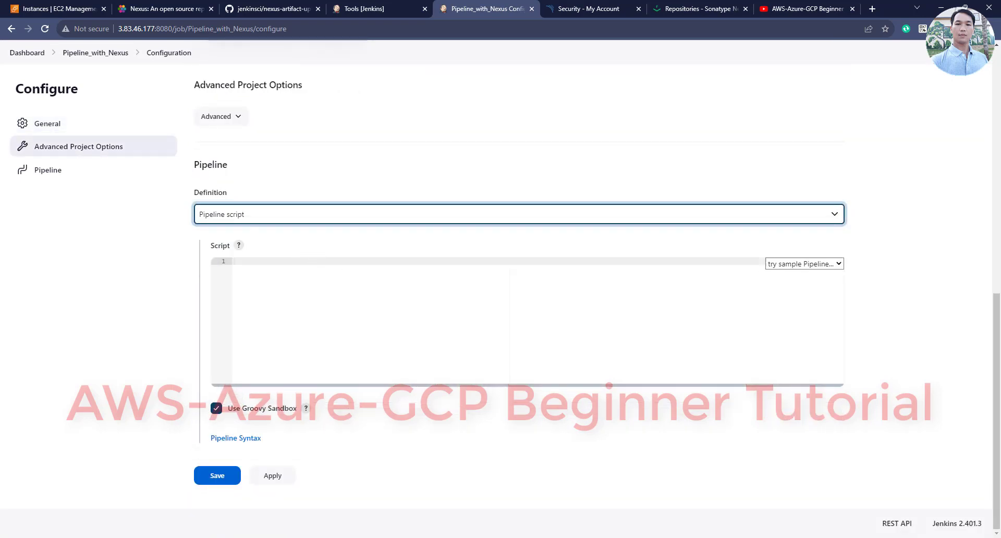
key("alt+Tab")
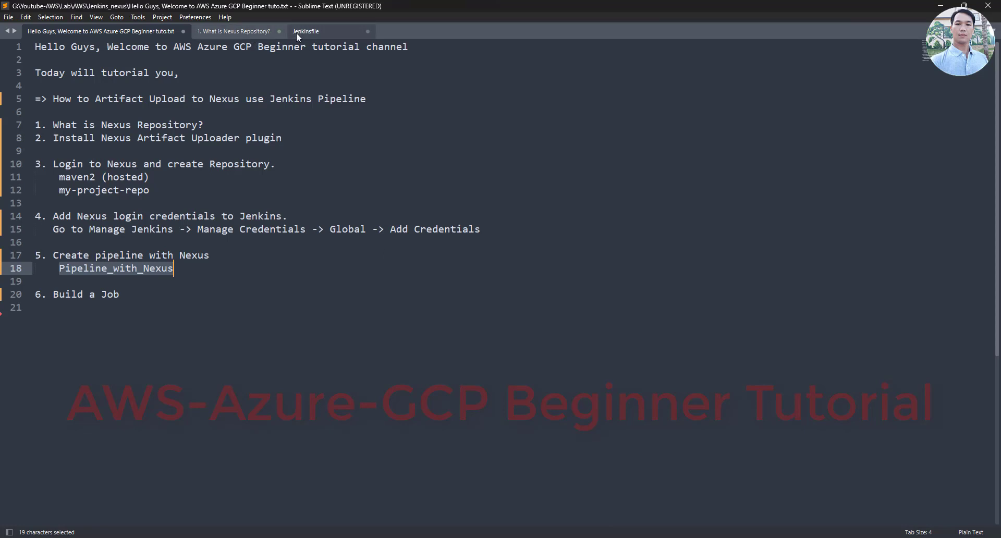
Copy the entire 79-line Jenkinsfile for pasting into the Jenkins script box
left_click(296, 32)
key("ctrl+a")
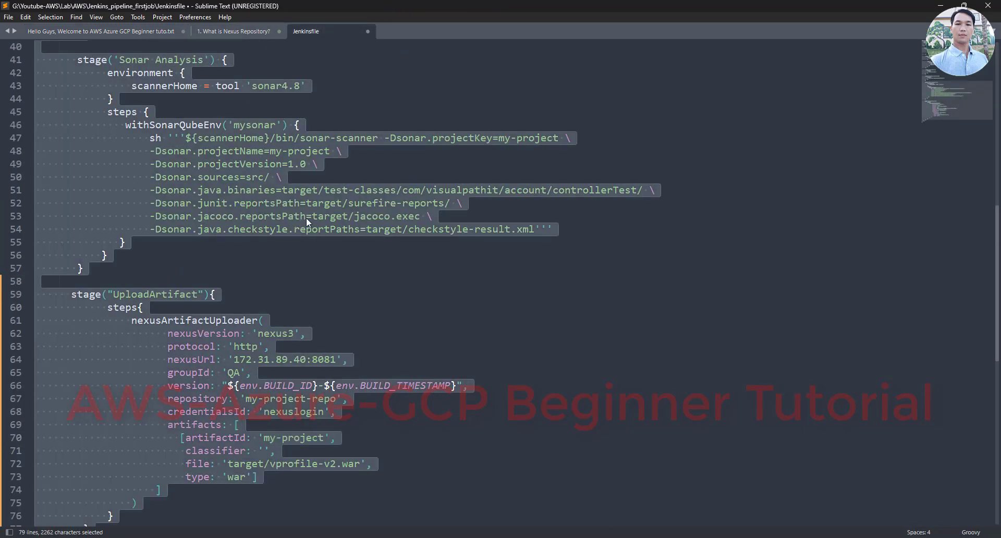
key("ctrl+c")
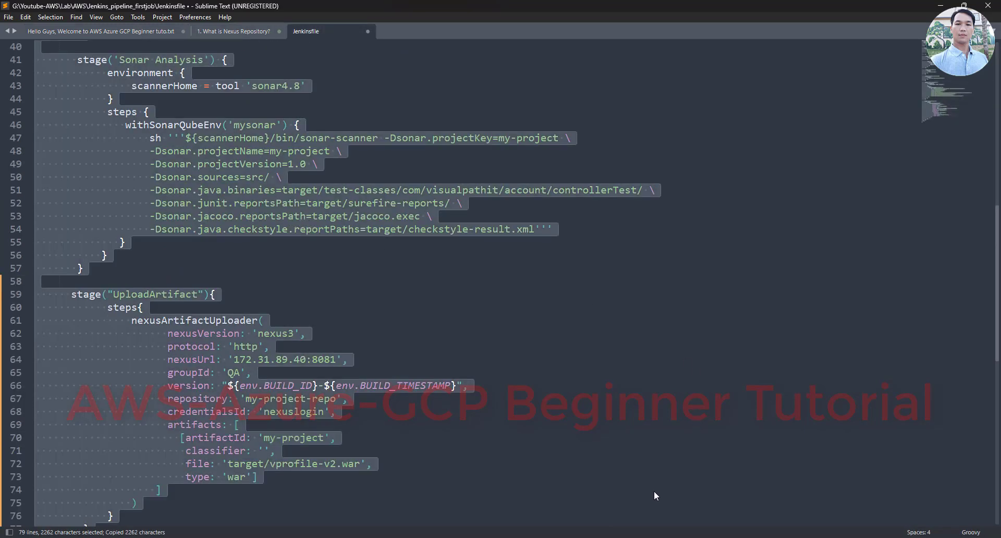
key("alt+Tab")
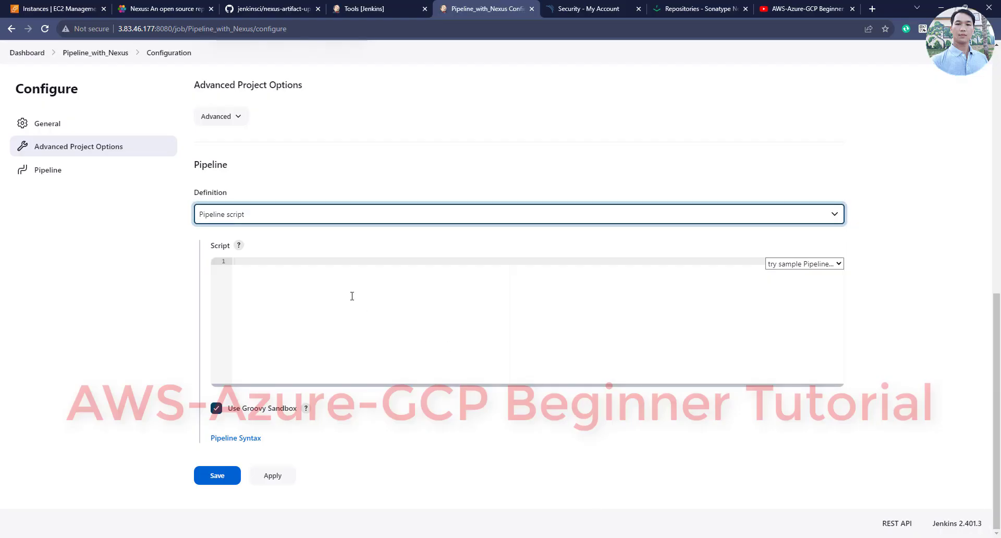
right_click(344, 279)
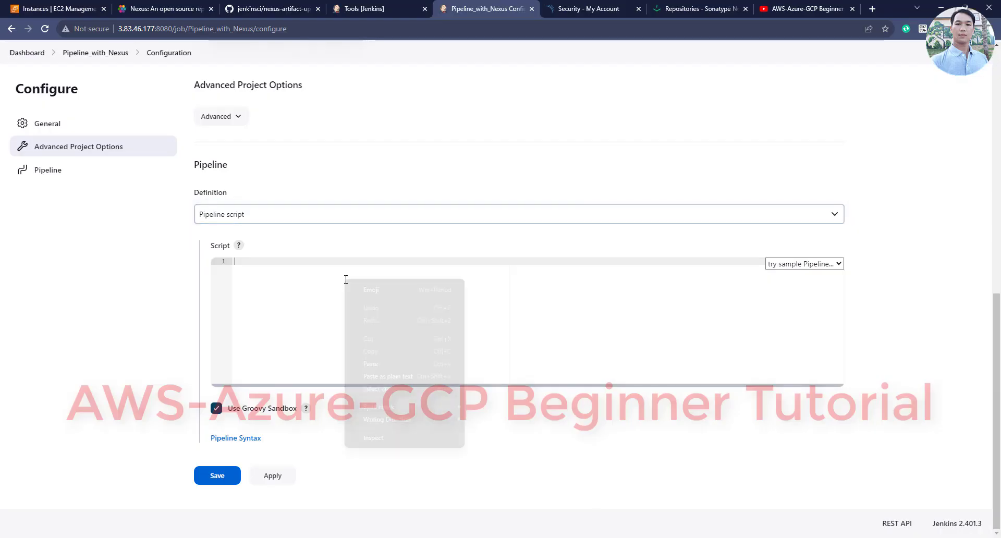
Paste the Jenkinsfile into the script and verify its protocol and nexuslogin credentials settings
left_click(389, 364)
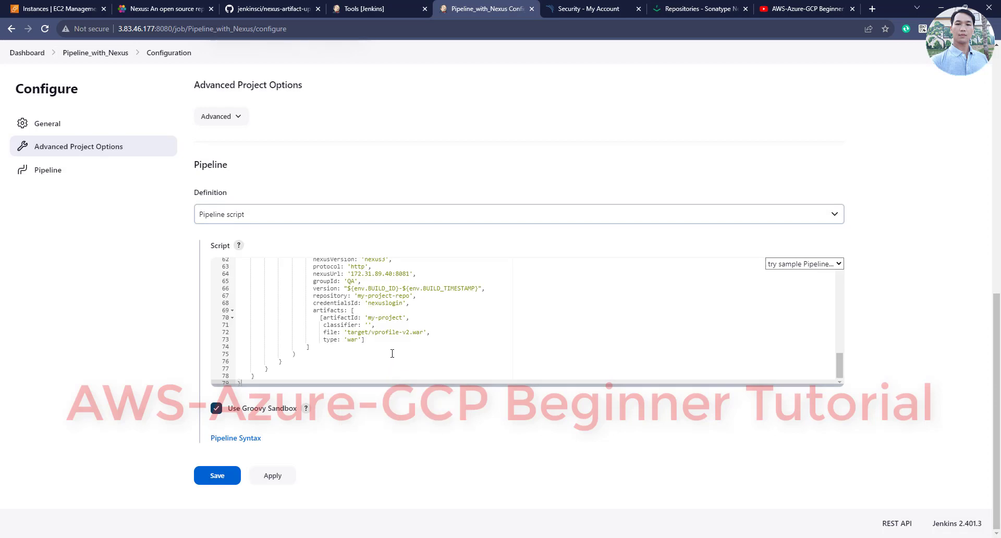
scroll(394, 353, "up", 5)
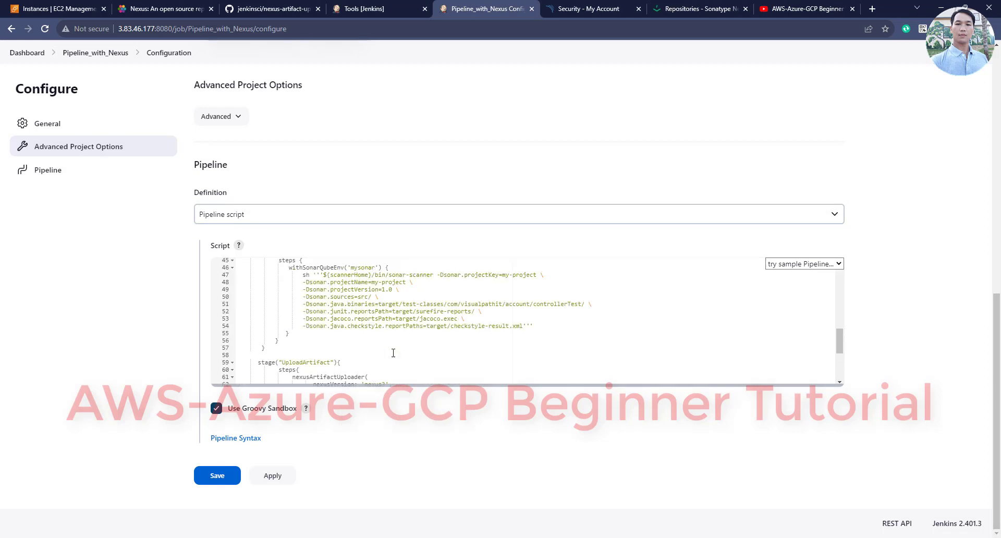
scroll(394, 353, "down", 3)
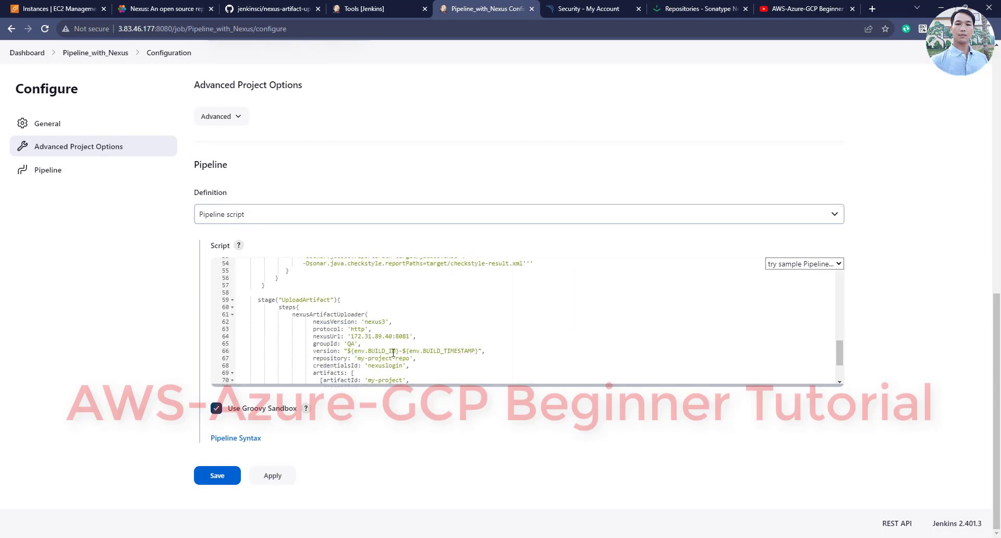
left_click(360, 330)
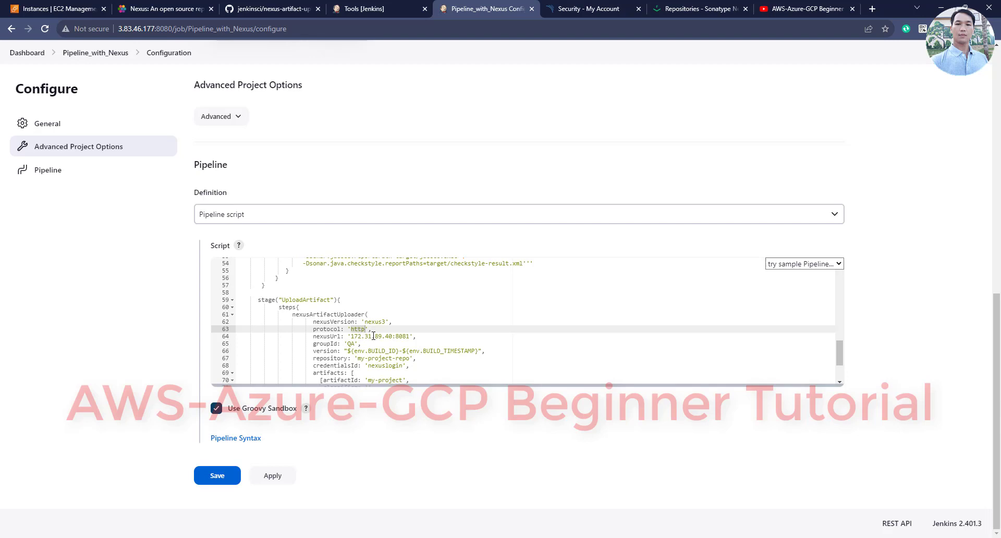
scroll(373, 335, "down", 1)
scroll(373, 339, "down", 1)
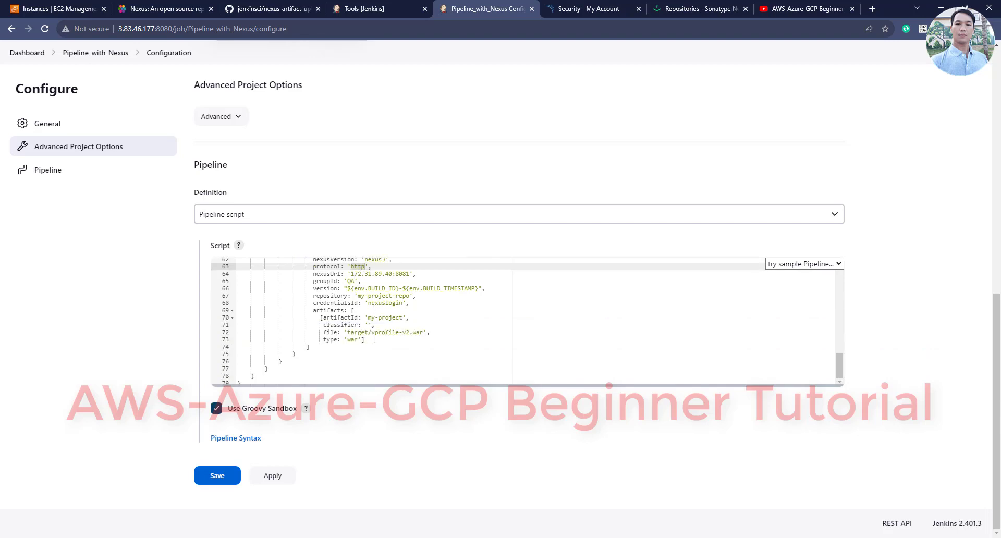
left_click(374, 303)
left_click(355, 5)
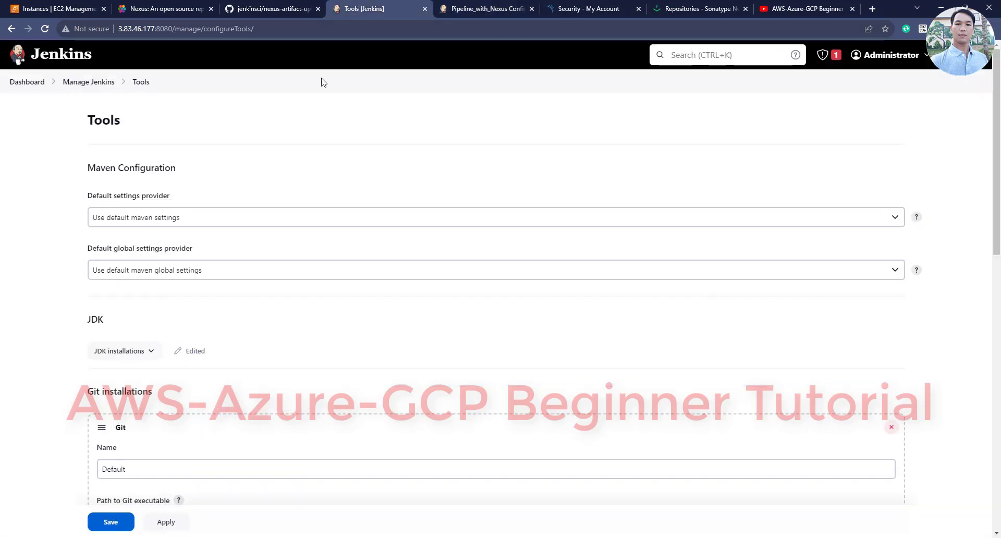
Copy the nexuslogin ID from Jenkins global credentials and compare it with the pipeline script
left_click(83, 82)
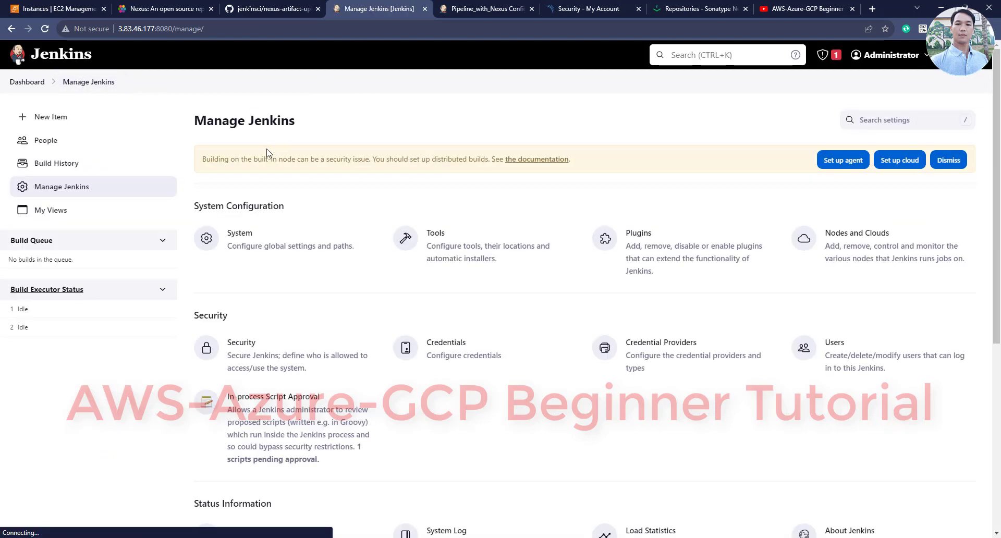
left_click(474, 357)
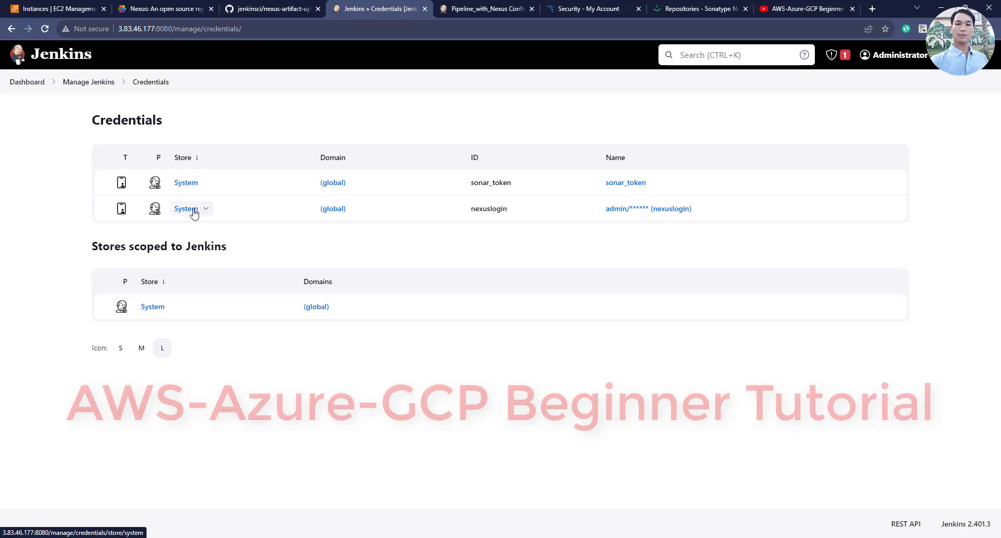
left_click(176, 209)
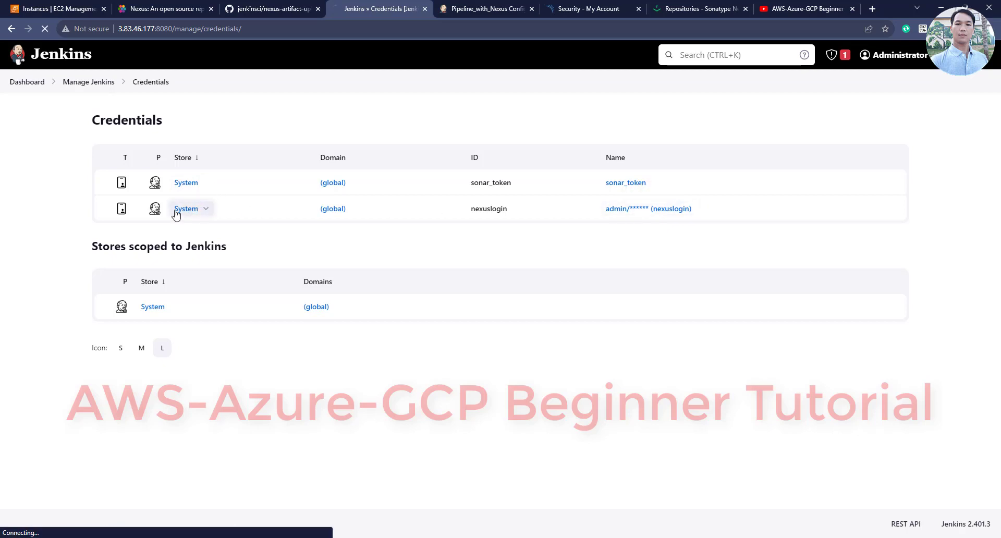
left_click(196, 188)
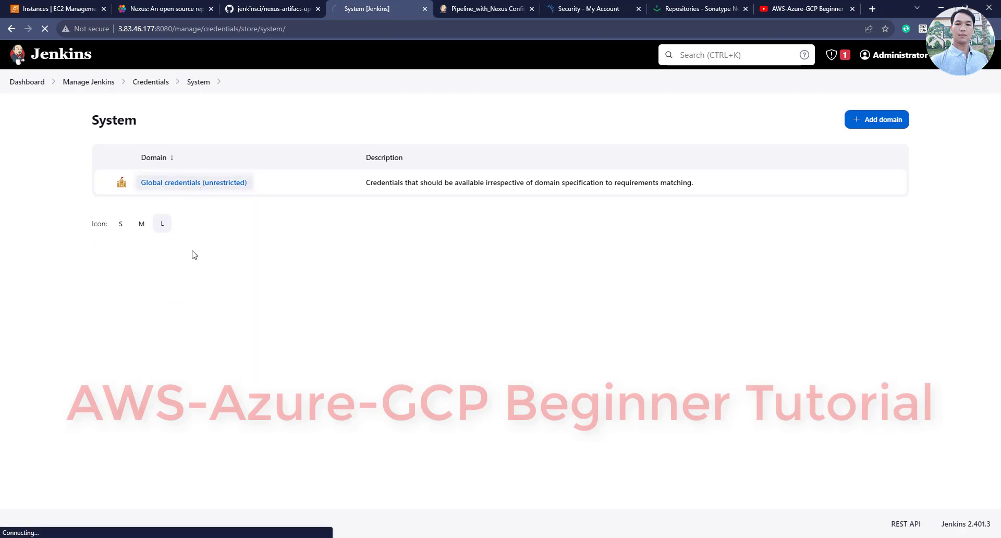
left_click_drag(189, 230, 143, 232)
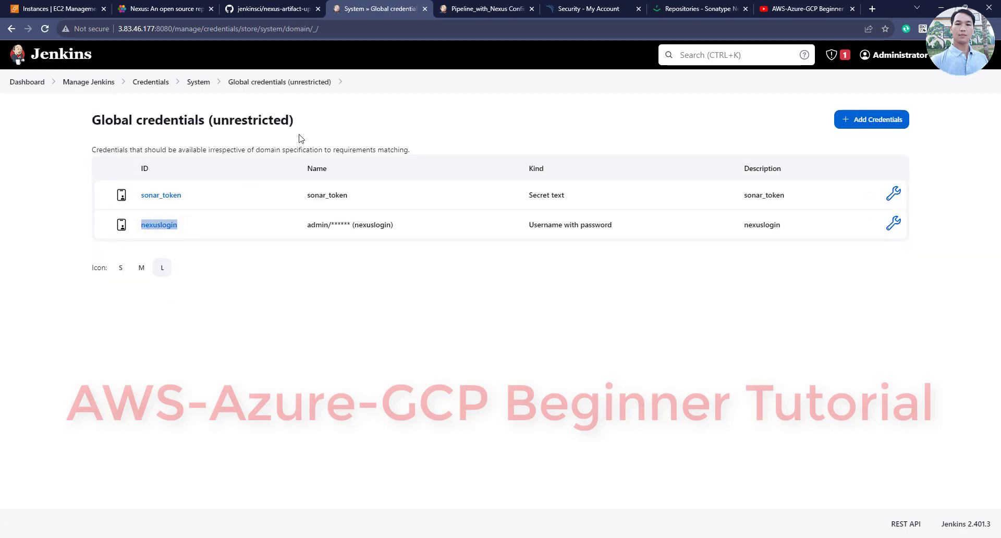
right_click(157, 225)
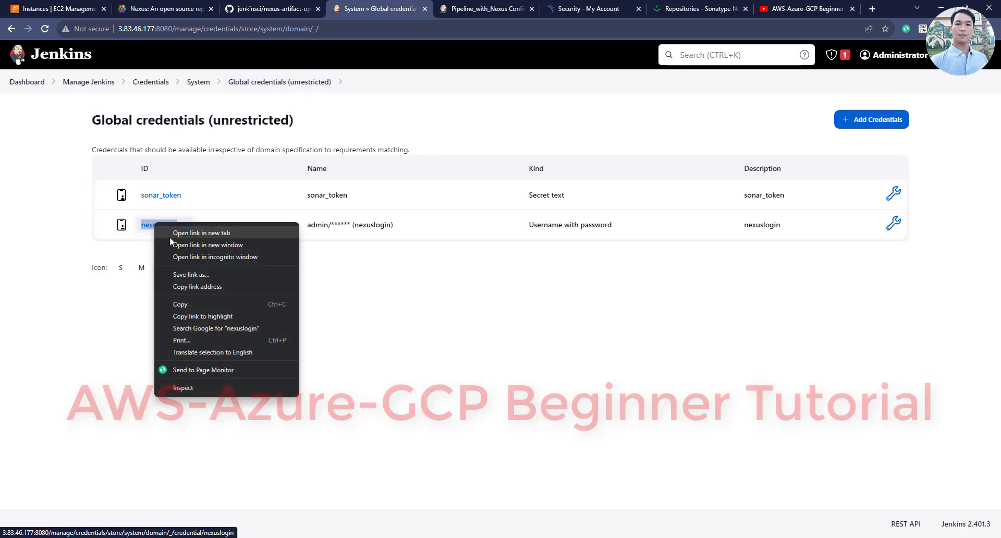
left_click(198, 305)
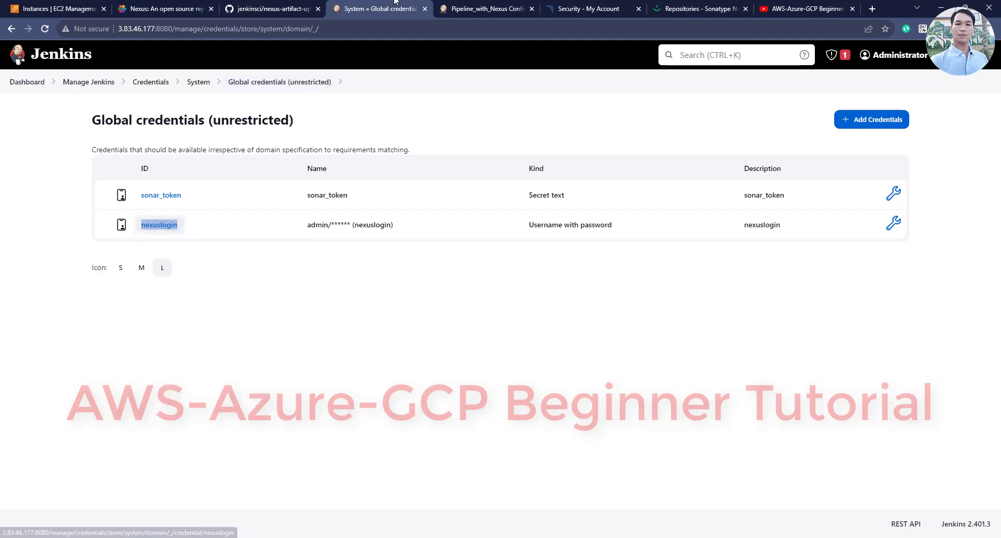
left_click(475, 6)
double_click(392, 308)
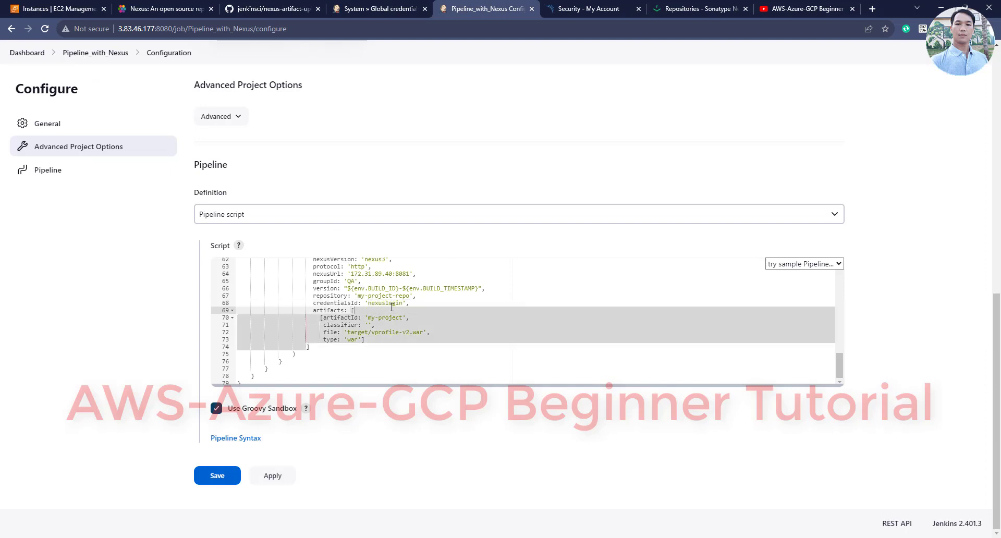
Set credentialsId to 'nexuslogin', save the Pipeline_with_Nexus configuration and start build #1
double_click(392, 304)
key("Right")
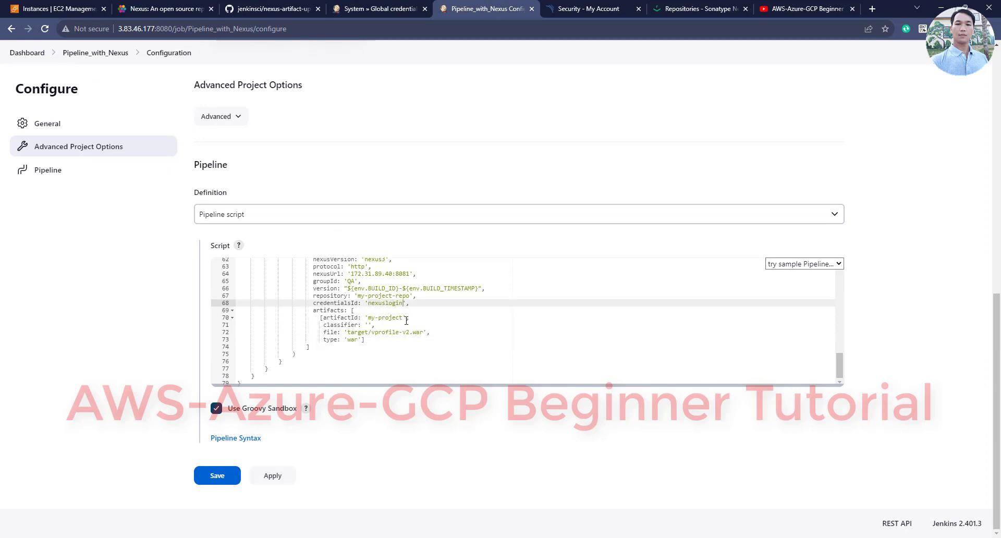
left_click(266, 479)
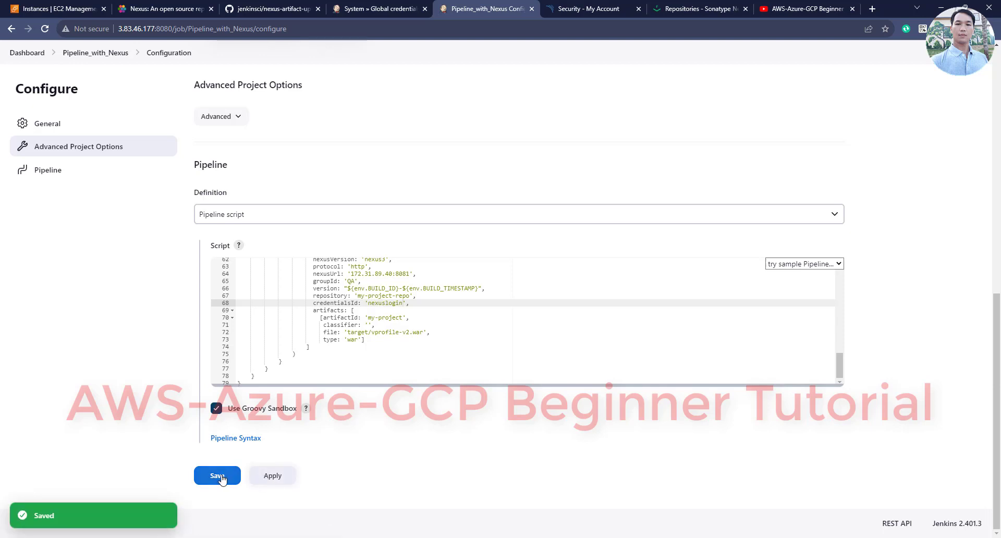
left_click(227, 476)
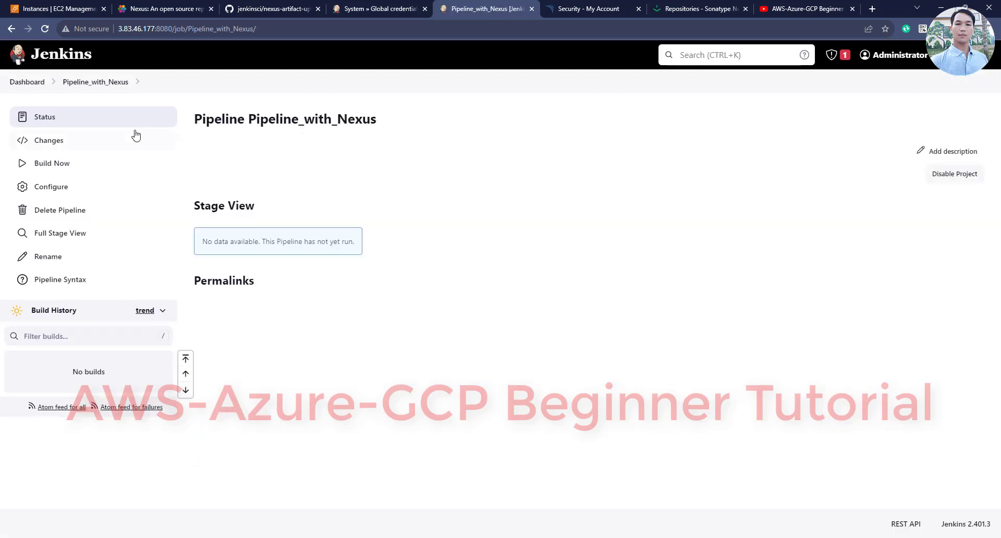
left_click(56, 165)
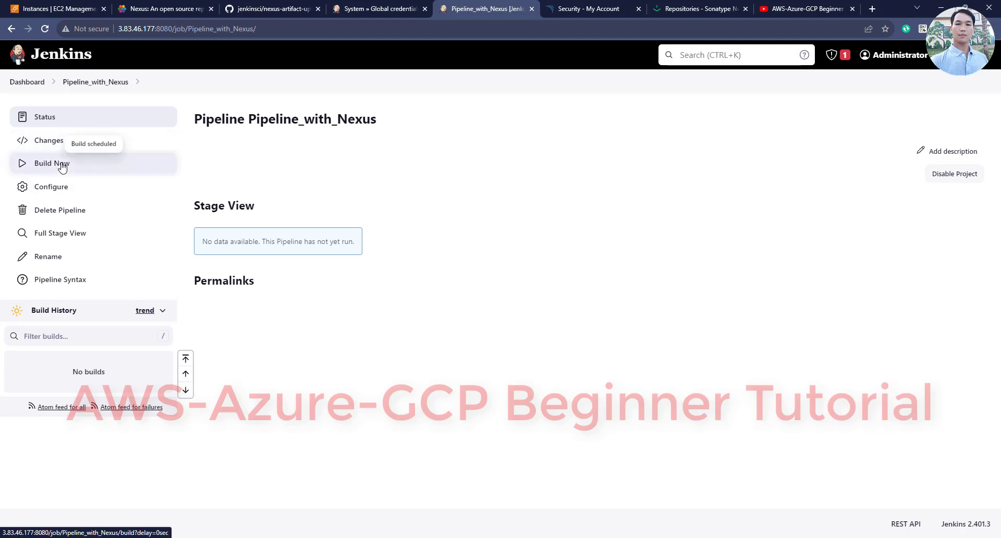
left_click(617, 537)
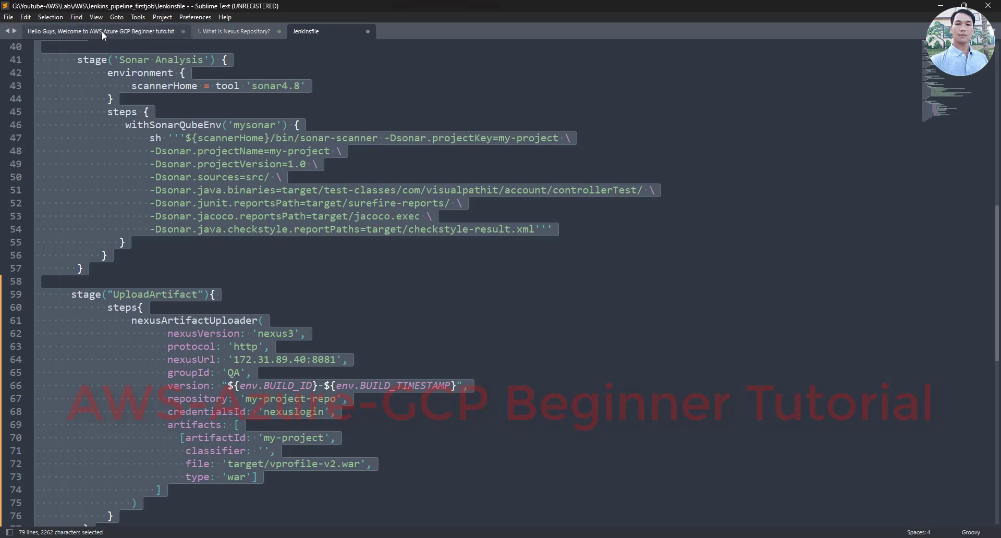
Highlight line 20, '6. Build a Job', in the tutorial notes and return to Chrome
left_click(99, 32)
left_click_drag(119, 295, 35, 294)
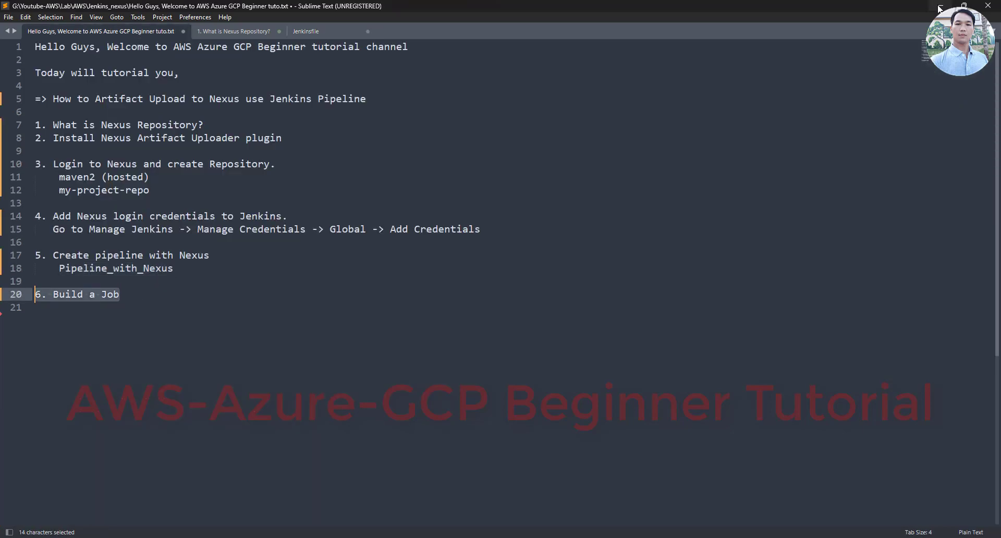
key("alt+Tab")
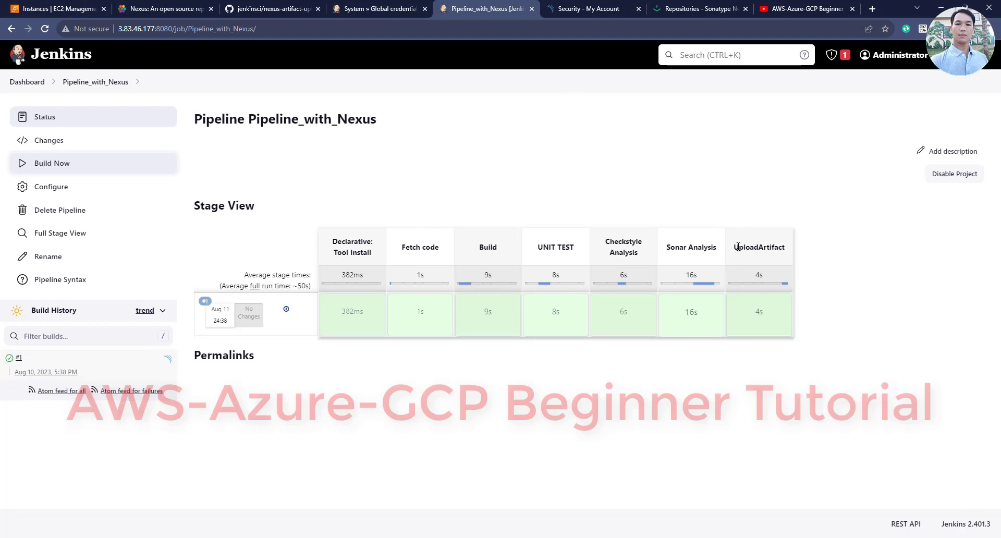
Check that build #1's console output shows vprofile-v2.war uploaded to my-project-repo and Finished: SUCCESS
left_click_drag(738, 247, 816, 251)
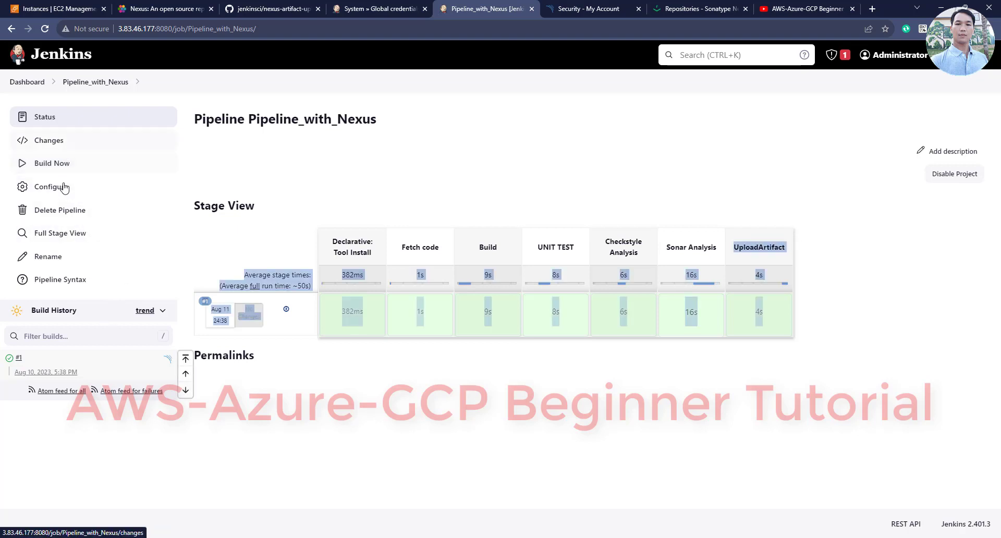
left_click(50, 371)
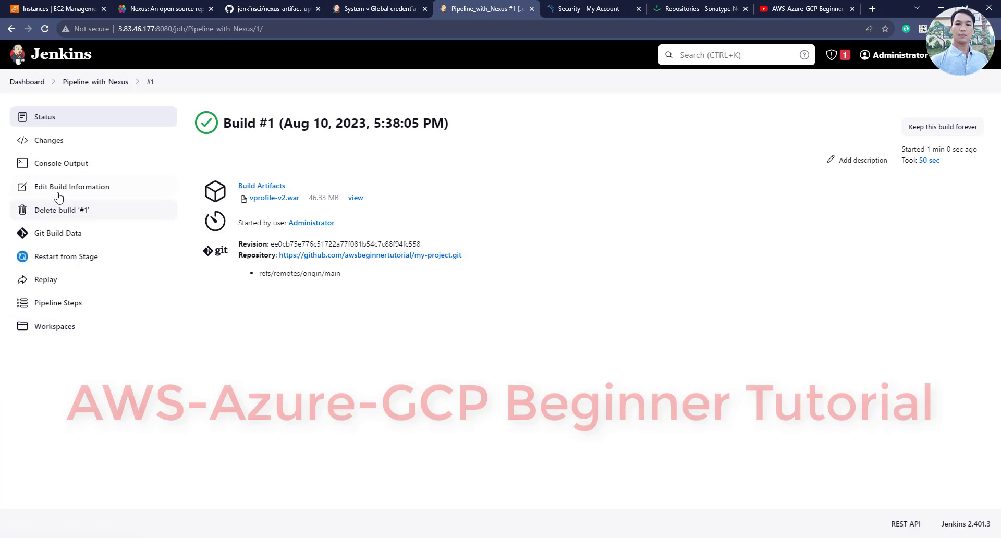
left_click(73, 164)
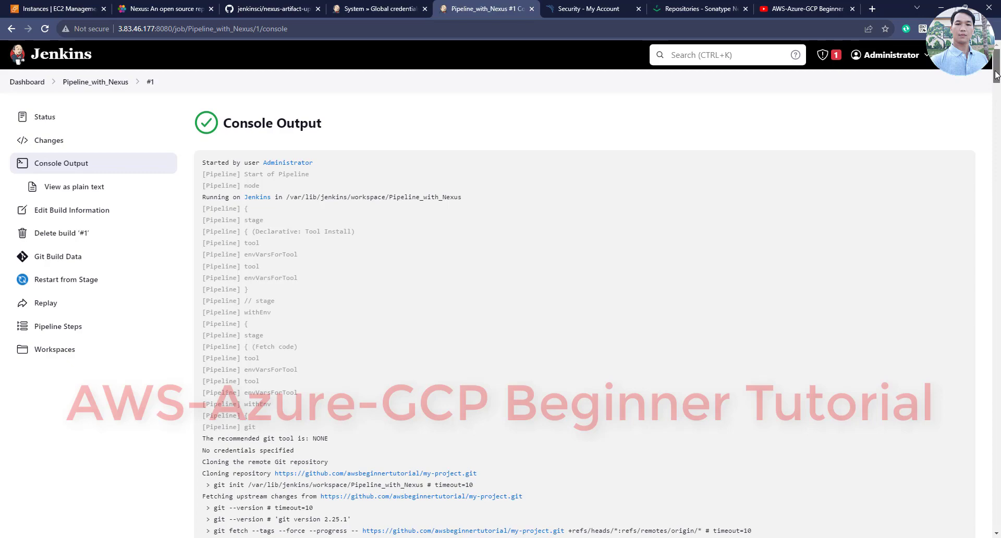
left_click_drag(996, 74, 996, 516)
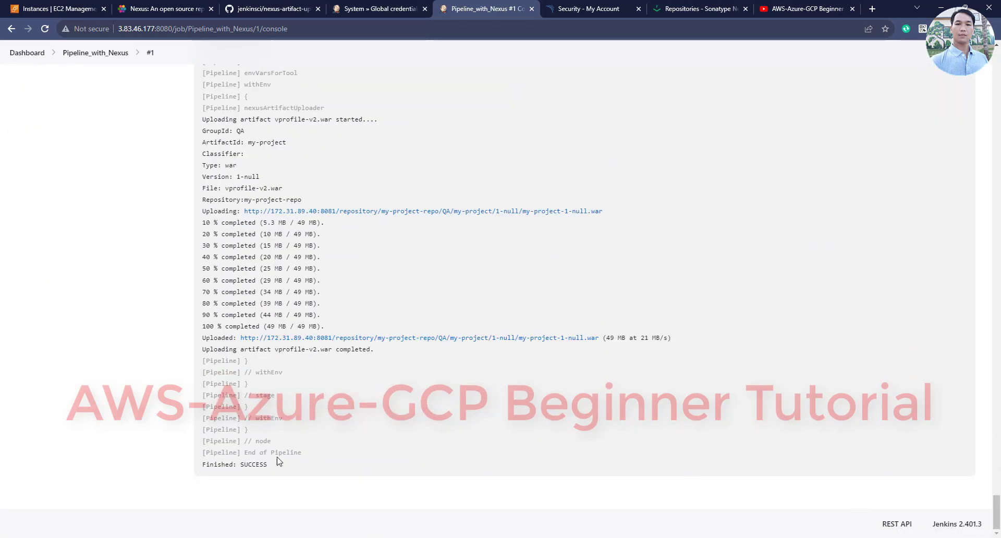
left_click_drag(269, 465, 203, 408)
left_click(241, 382)
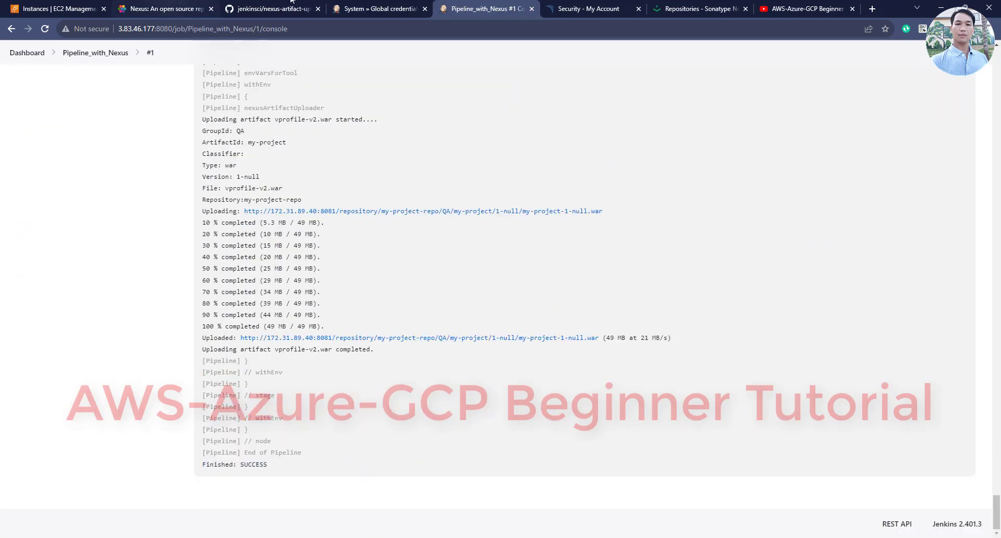
left_click(662, 5)
left_click(588, 8)
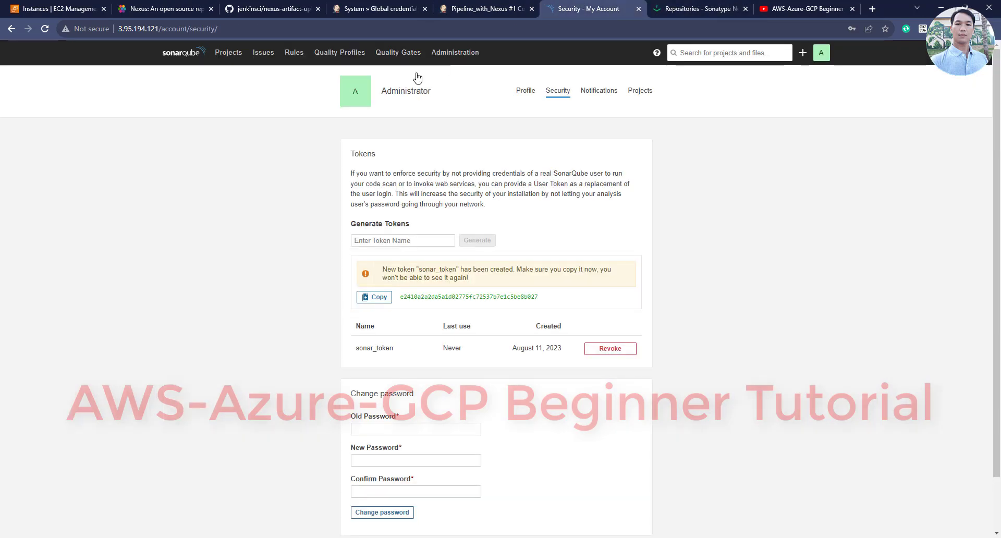
Open my-project from SonarQube's Projects list to view its Passed quality gate
left_click(229, 56)
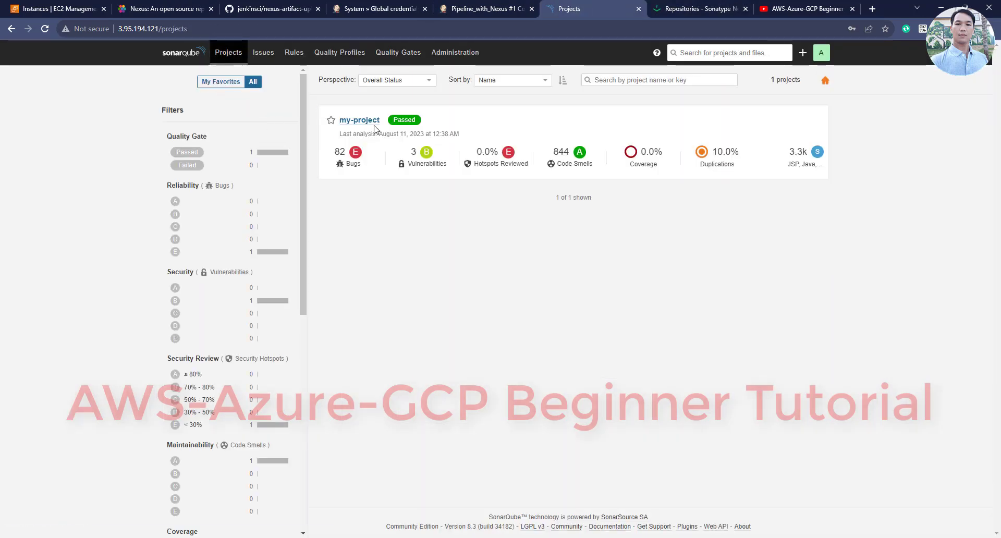
left_click(371, 121)
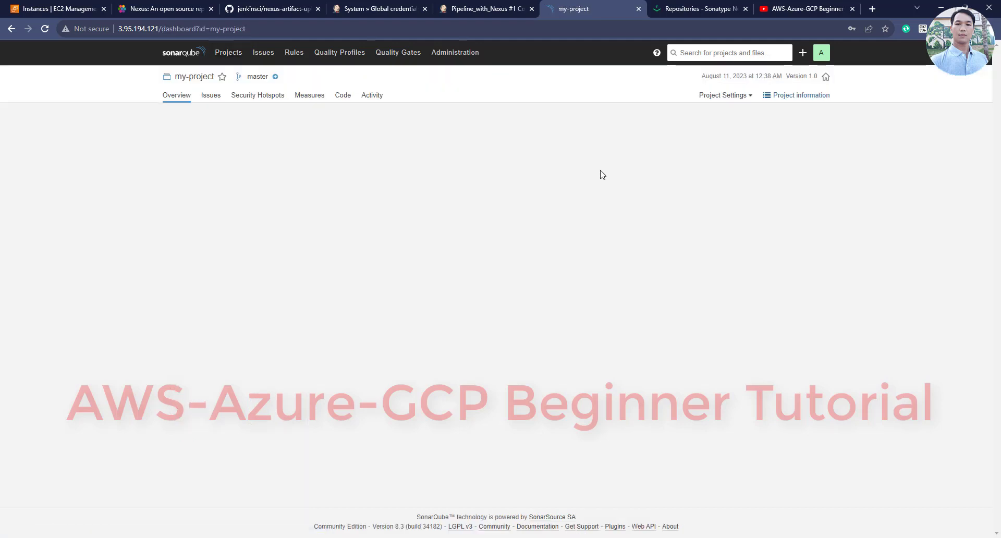
left_click(697, 7)
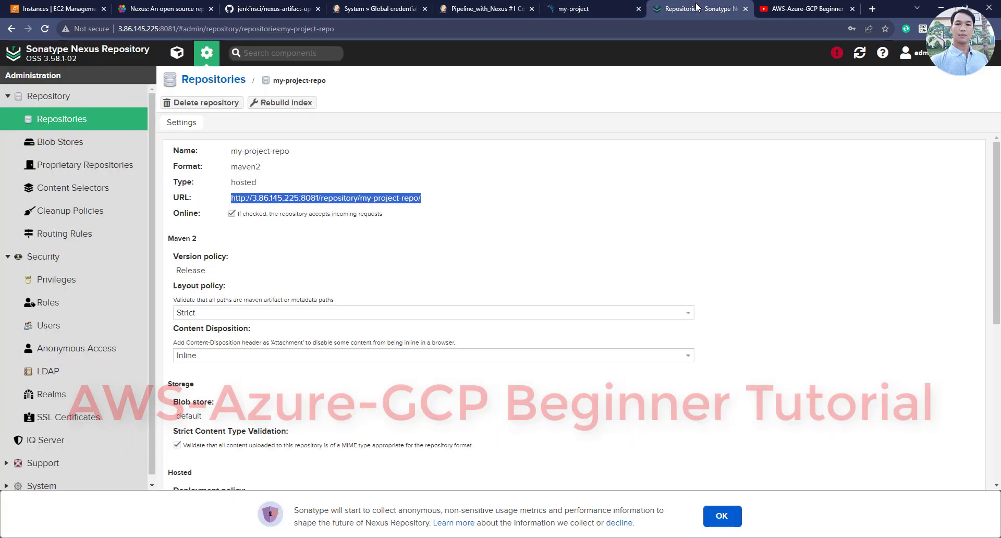
Browse Nexus repositories and open the contents of my-project-repo
left_click(227, 80)
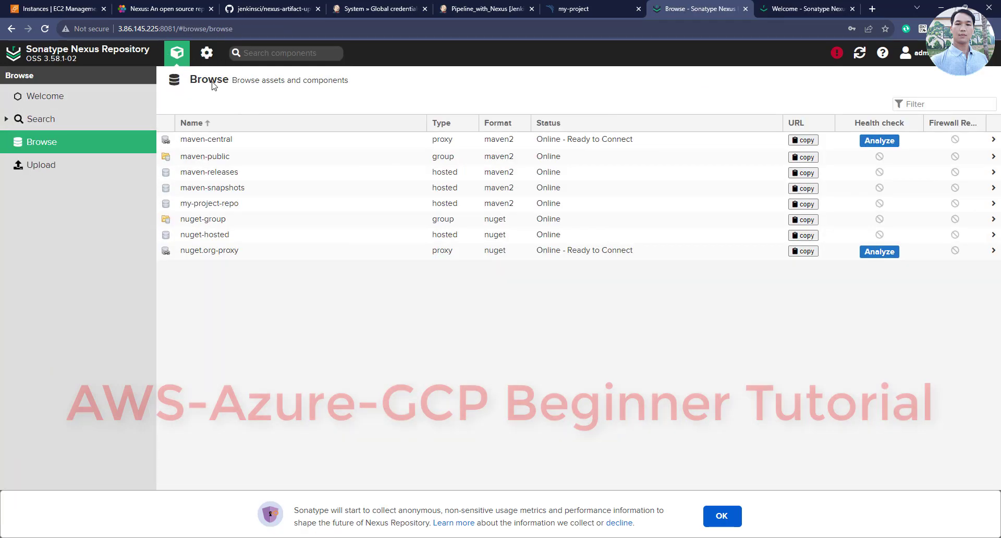
left_click(58, 142)
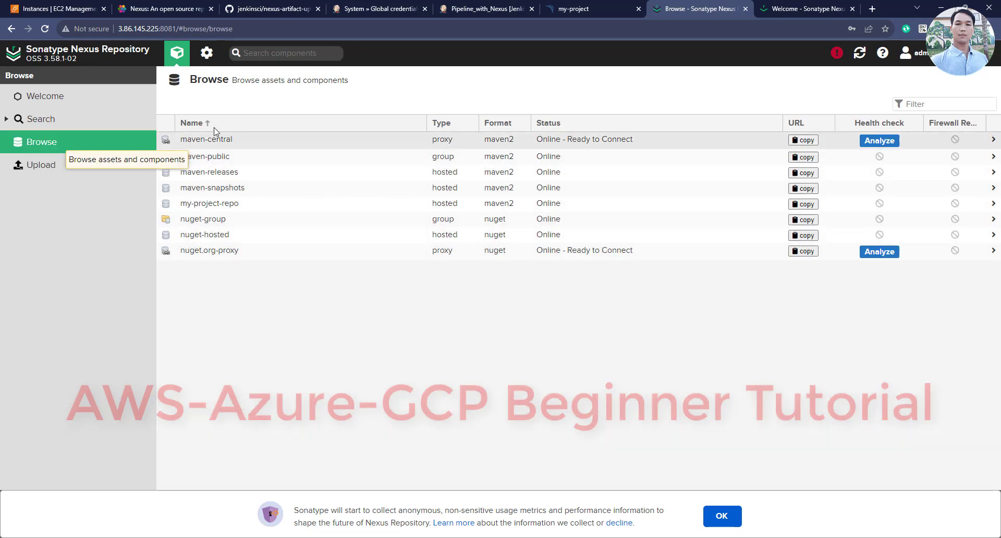
left_click(177, 52)
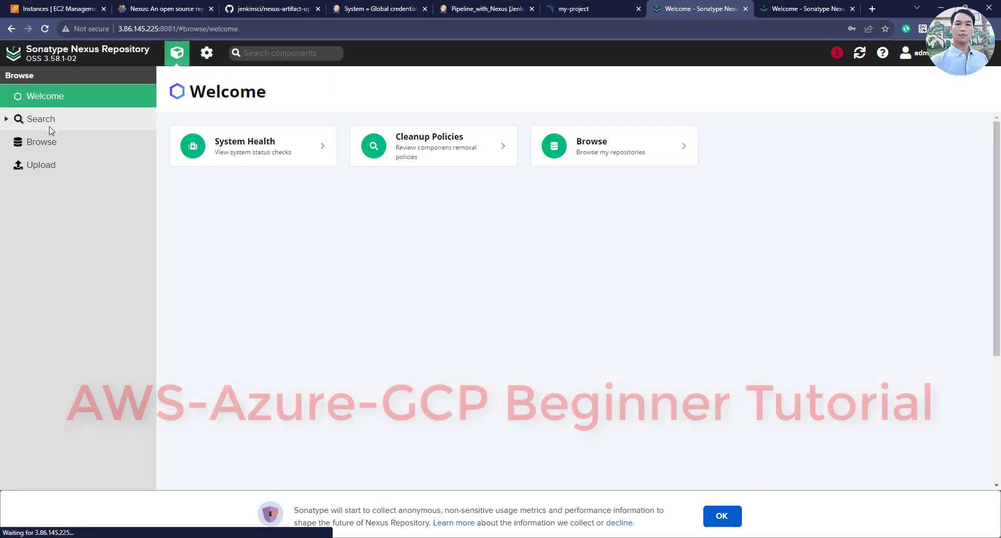
left_click(54, 142)
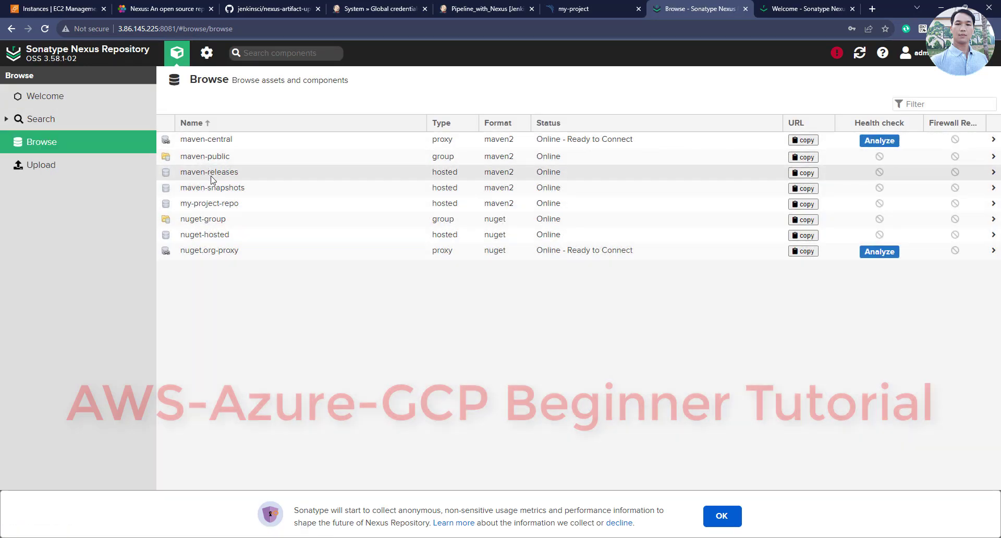
left_click(211, 204)
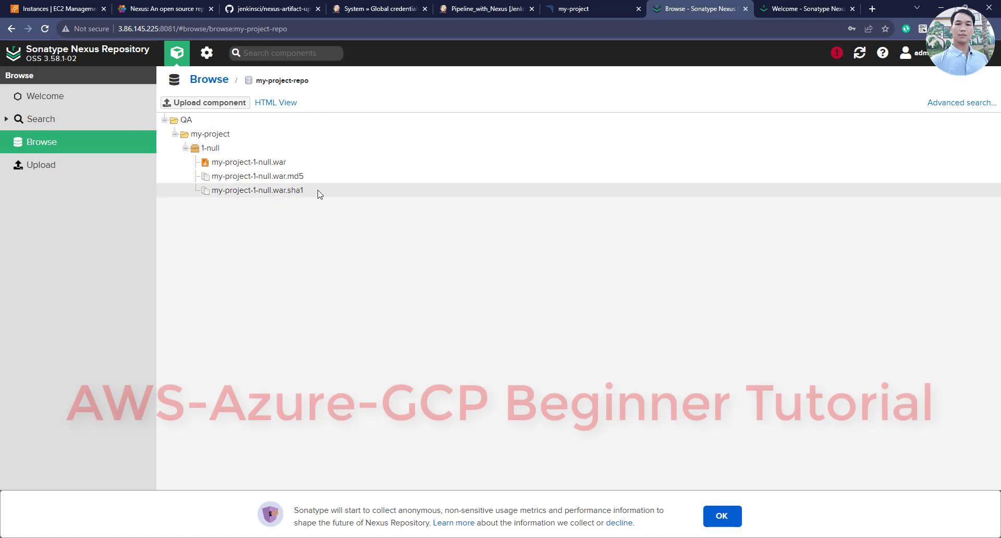
Download my-project-1-null.war (46.3 MB) from QA/my-project/1-null
left_click(223, 166)
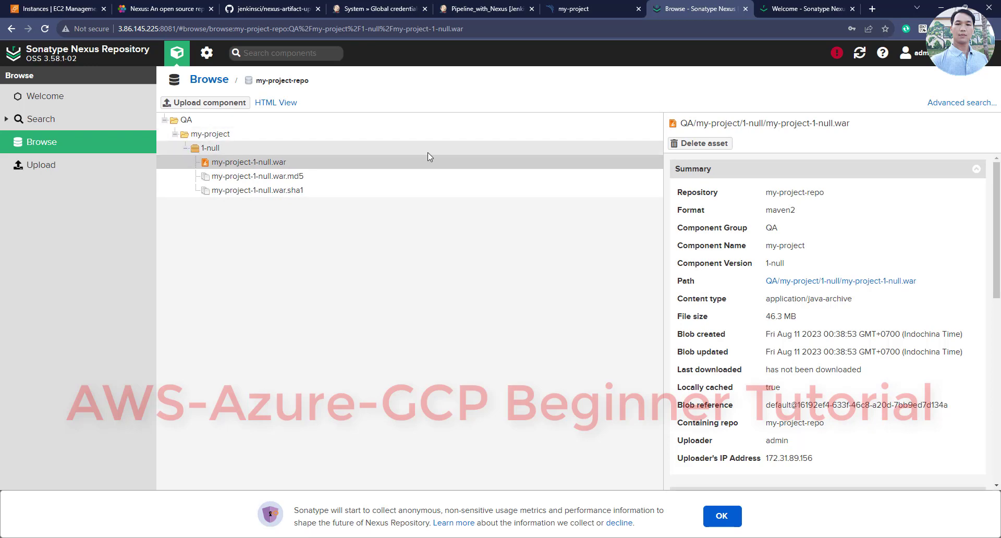
left_click(860, 285)
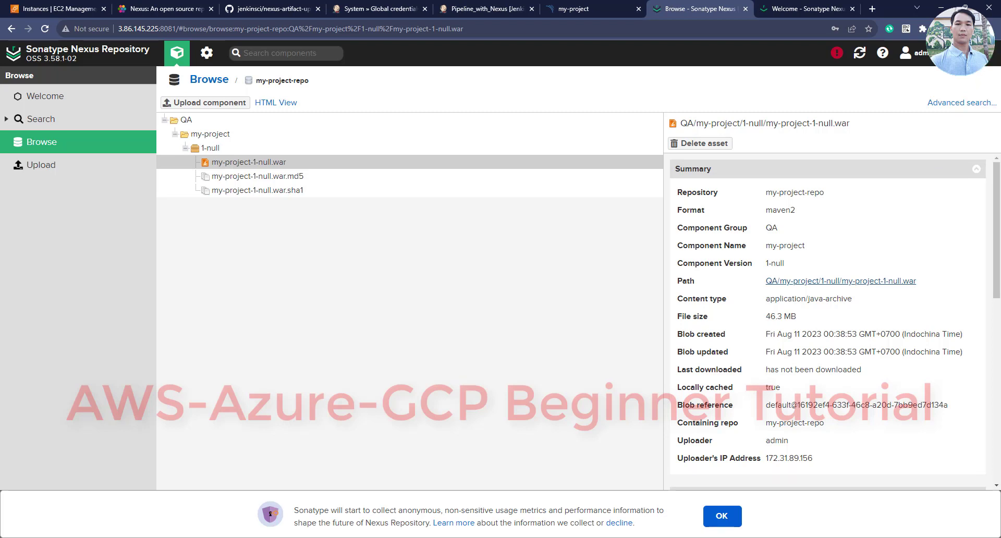
left_click(940, 28)
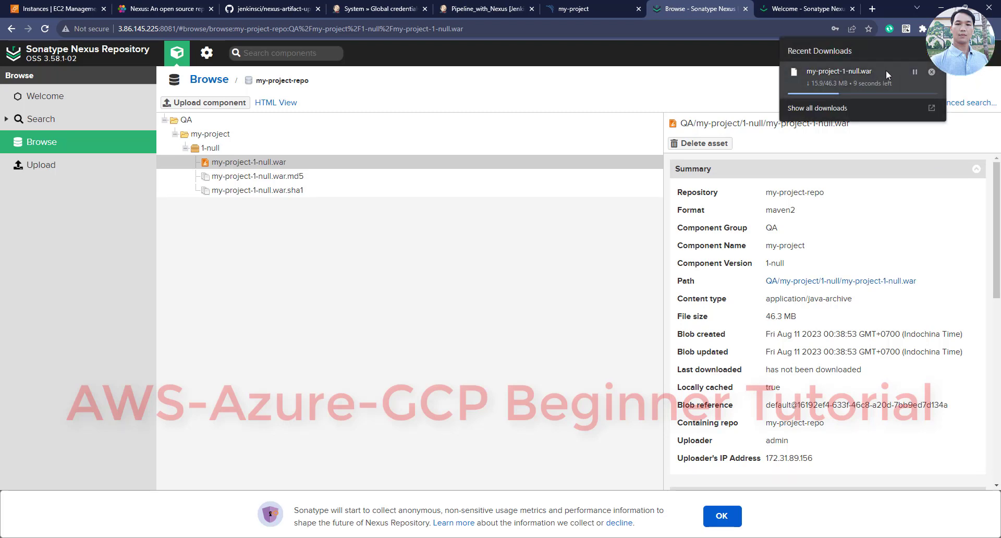
left_click(388, 281)
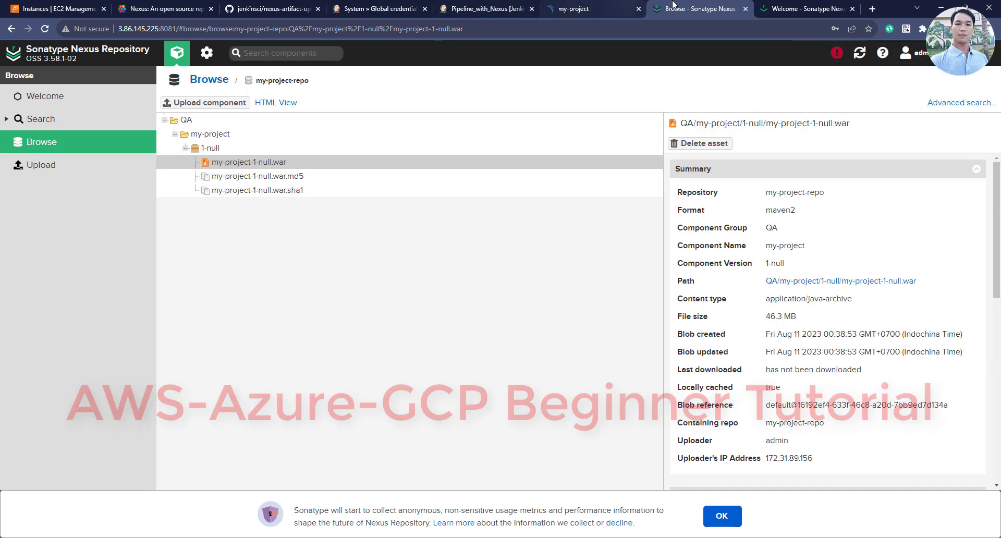
left_click(491, 9)
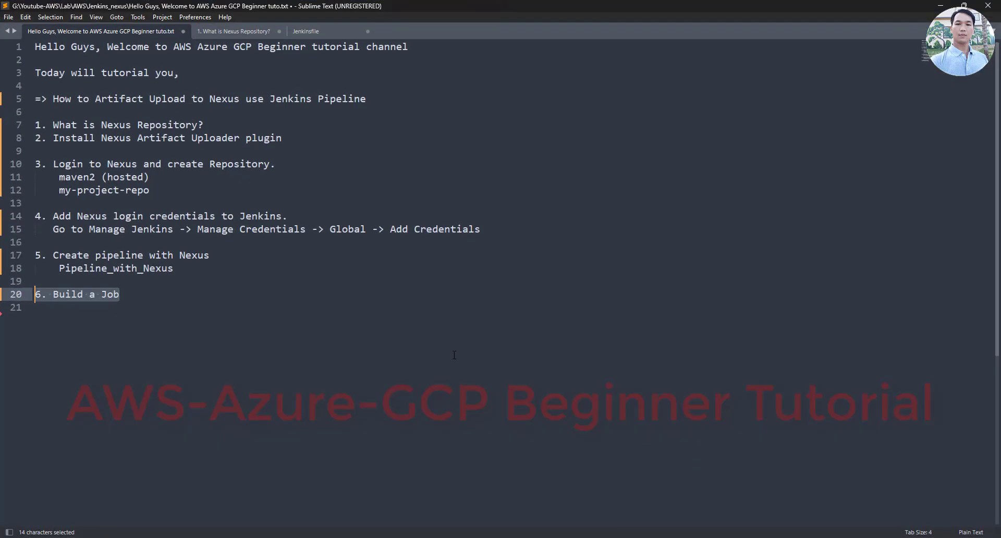
Add 'Build again' to the tutorial notes and start build #2 of Pipeline_with_Nexus
left_click(454, 356)
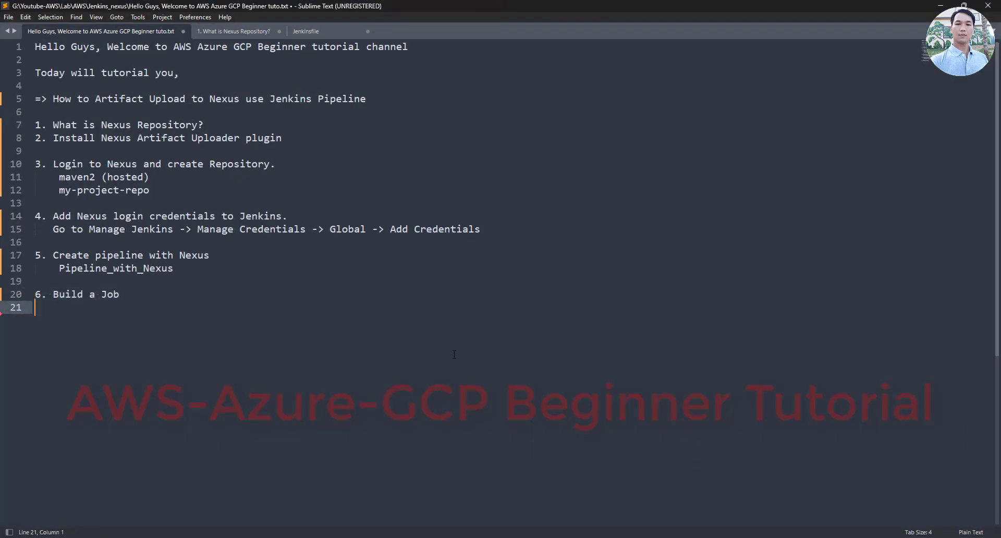
type("Build again")
left_click(941, 5)
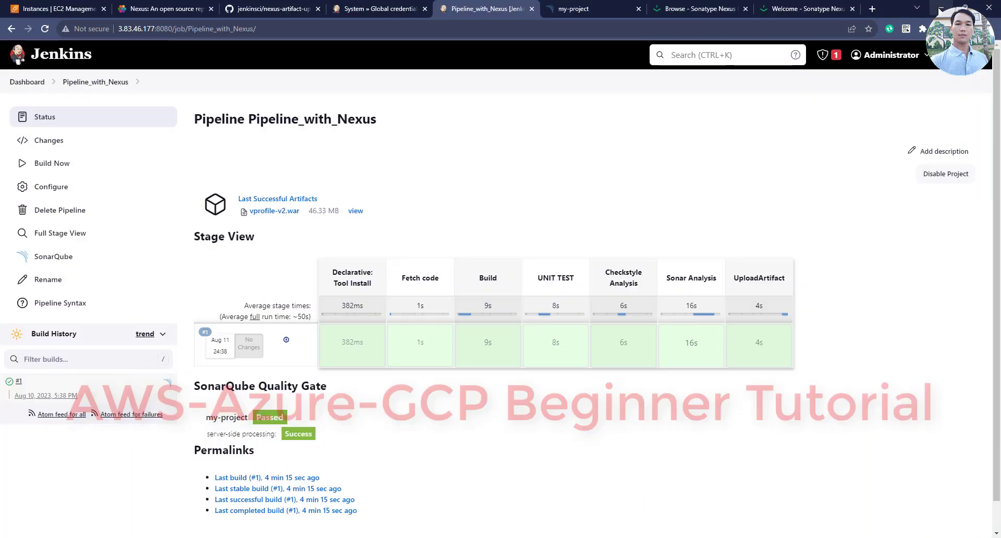
left_click(50, 163)
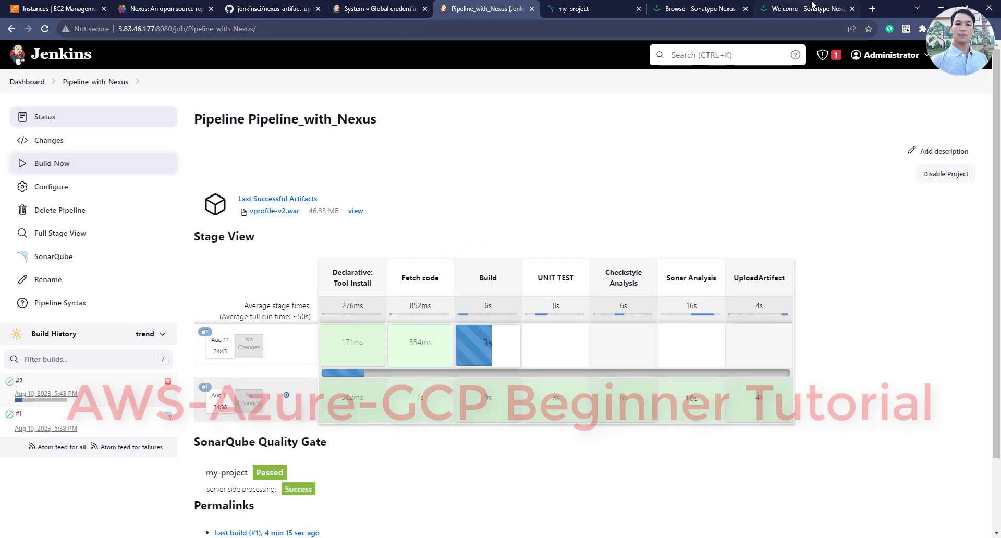
Close the Nexus Welcome tab and follow build #2 in Stage View
left_click(828, 9)
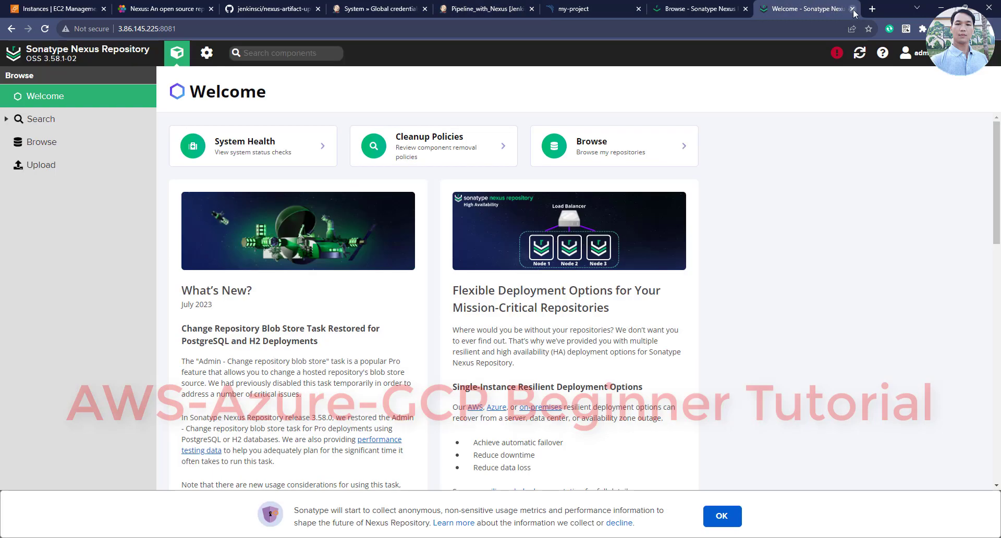
left_click(854, 10)
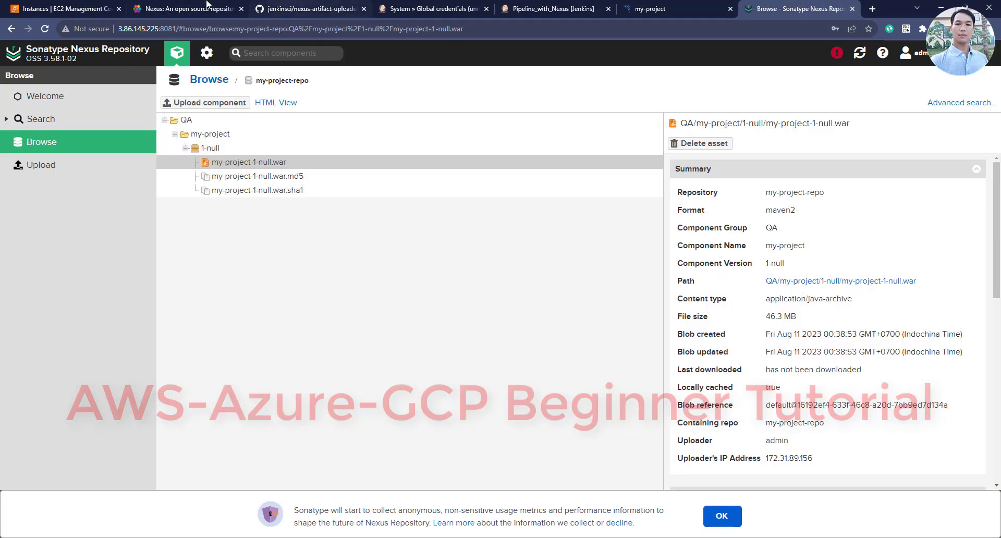
left_click(448, 8)
left_click(526, 8)
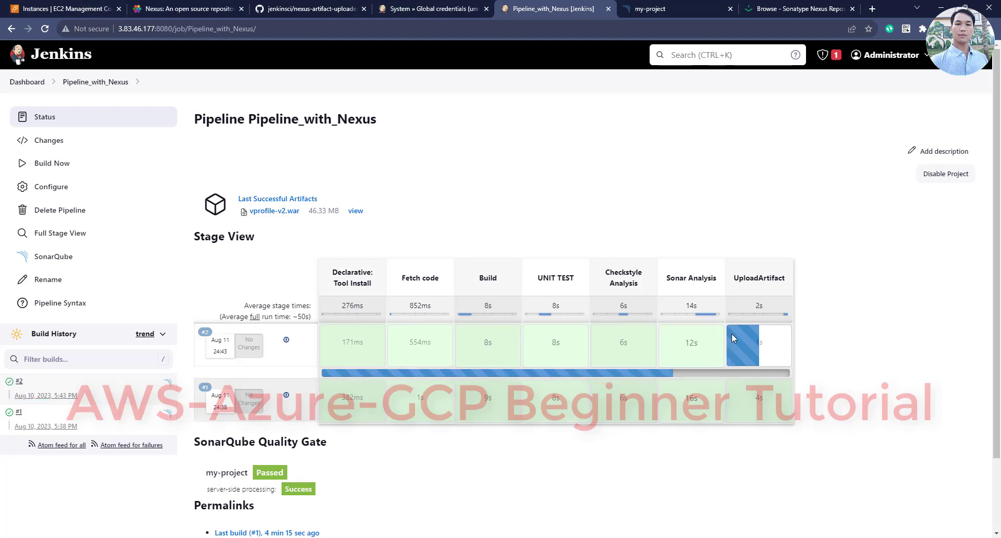
Open the Pipeline_with_Nexus job and view build #2's console output
left_click(419, 8)
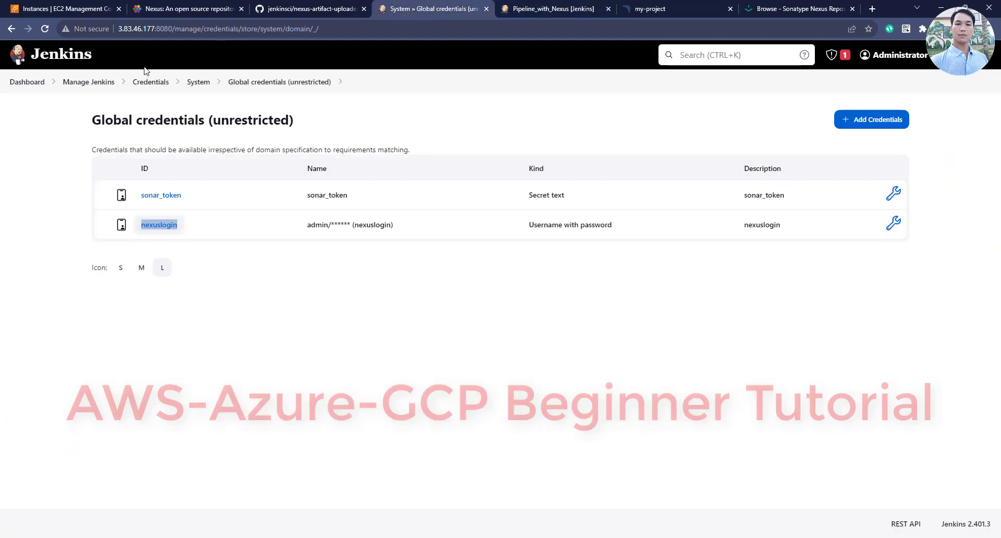
left_click(35, 83)
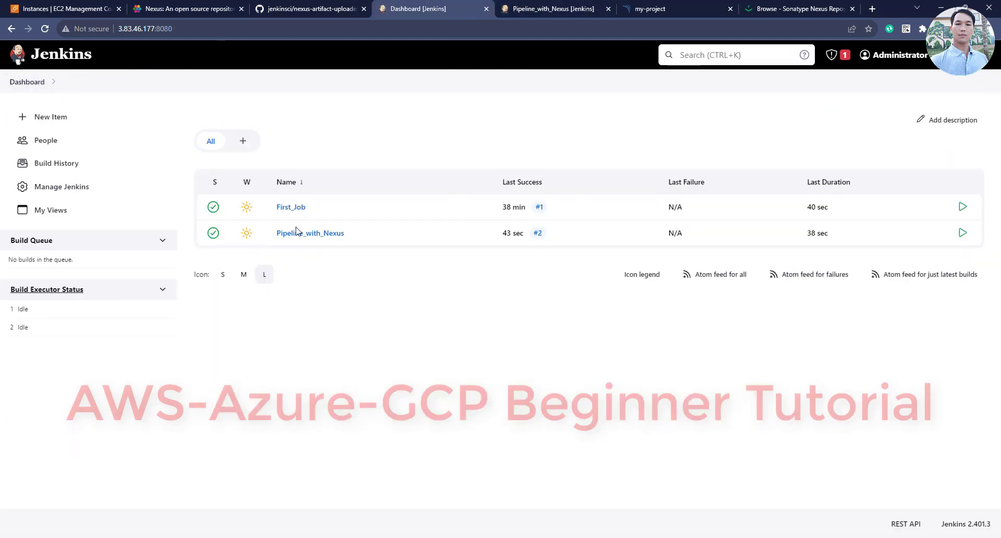
left_click(299, 234)
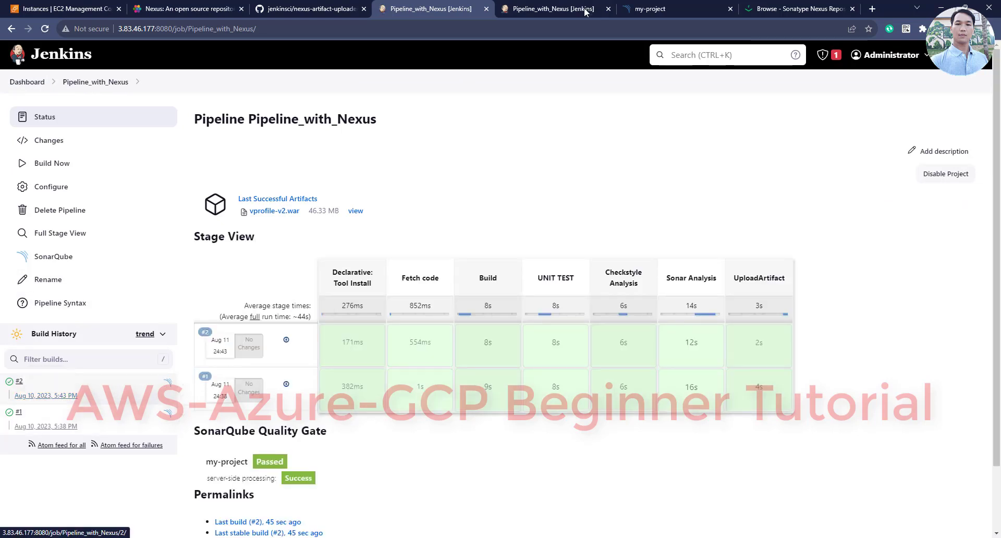
left_click(554, 8)
left_click_drag(738, 277, 599, 172)
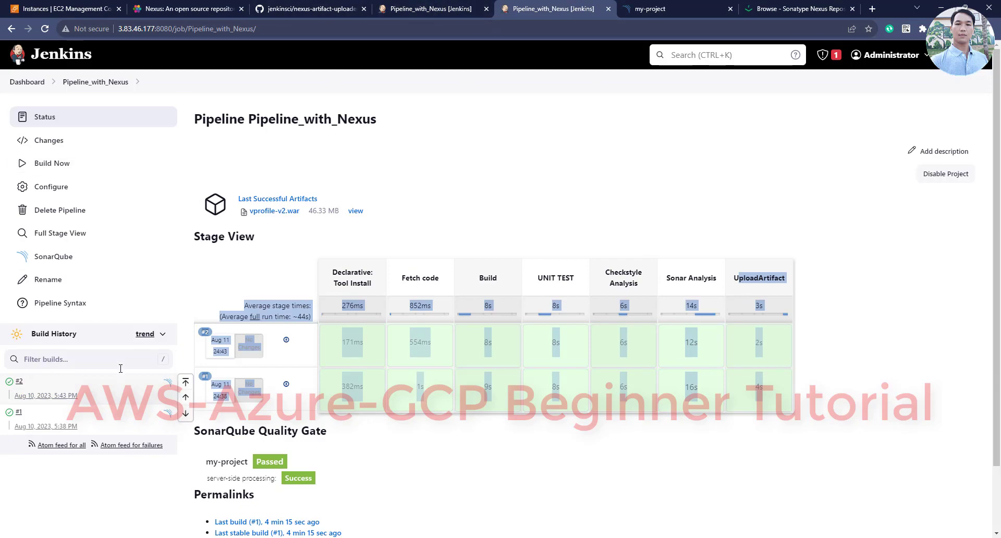
left_click(65, 396)
left_click(91, 172)
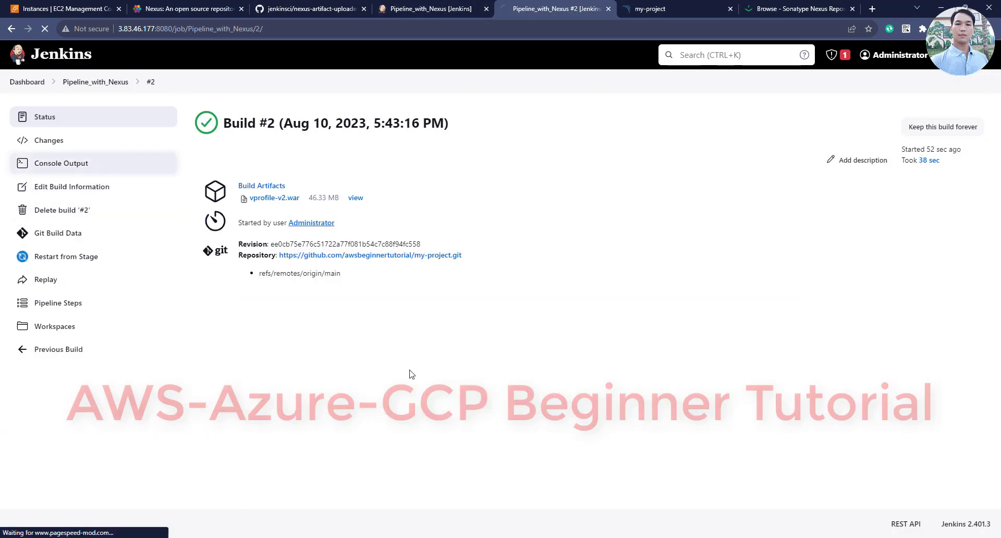
Copy 'Finished: SUCCESS' from the console end and paste it into the notes below 'Build again'
left_click(996, 412)
scroll(996, 412, "down", 15)
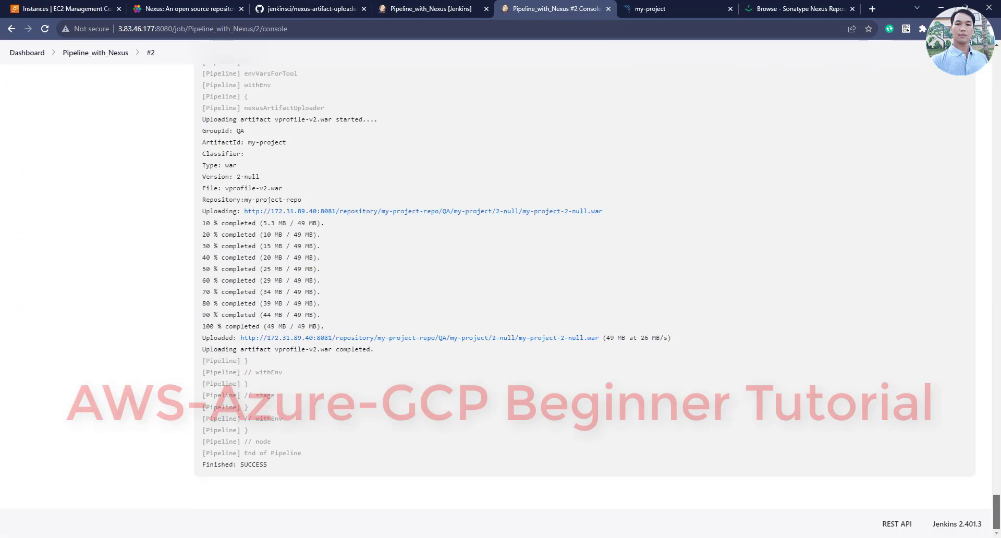
left_click_drag(277, 475, 199, 468)
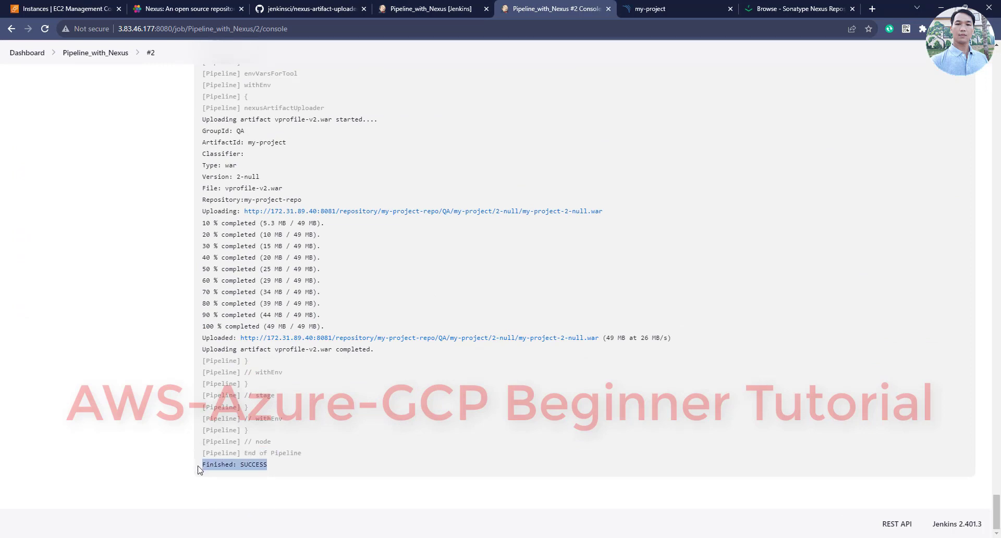
key("alt+Tab")
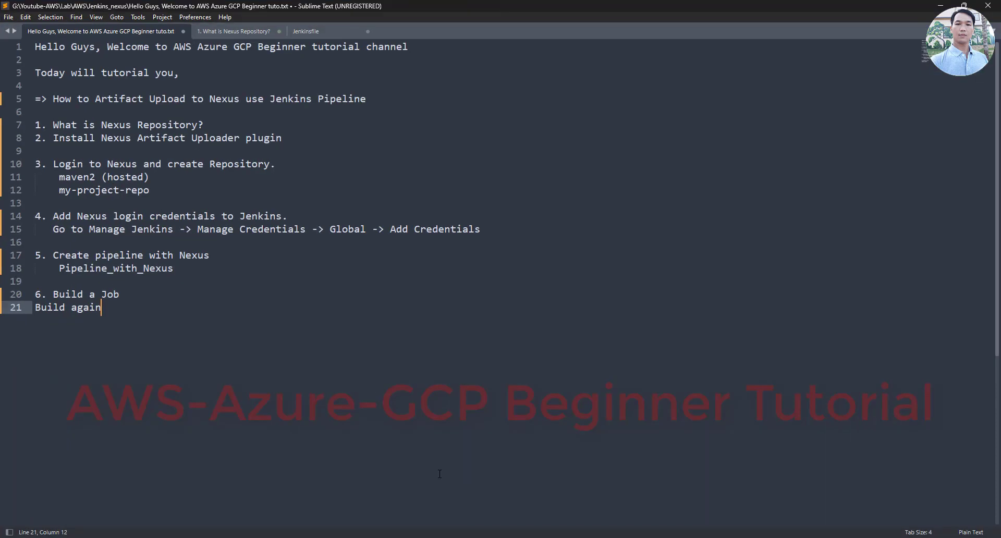
key("Return")
key("Return")
type("Finished: SUCCESS")
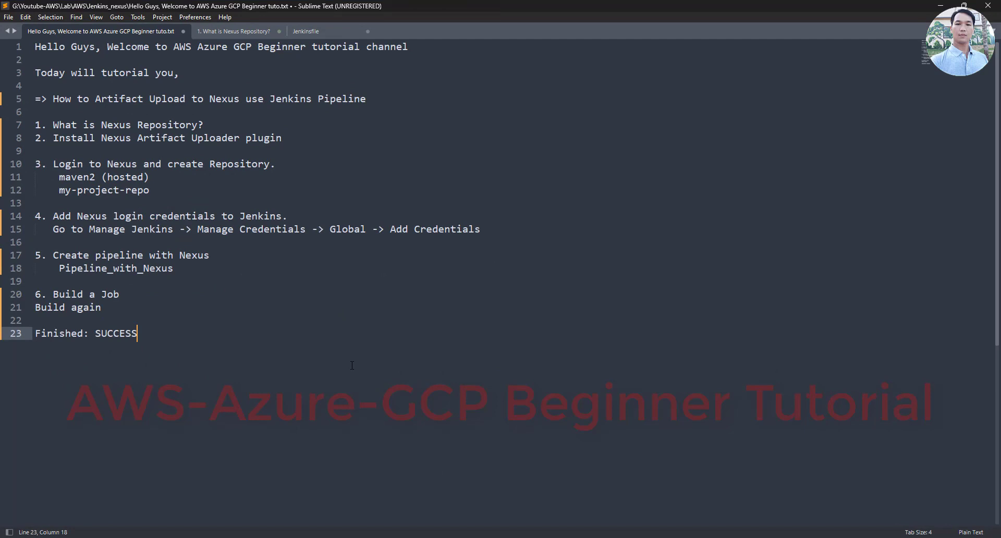
key("Return")
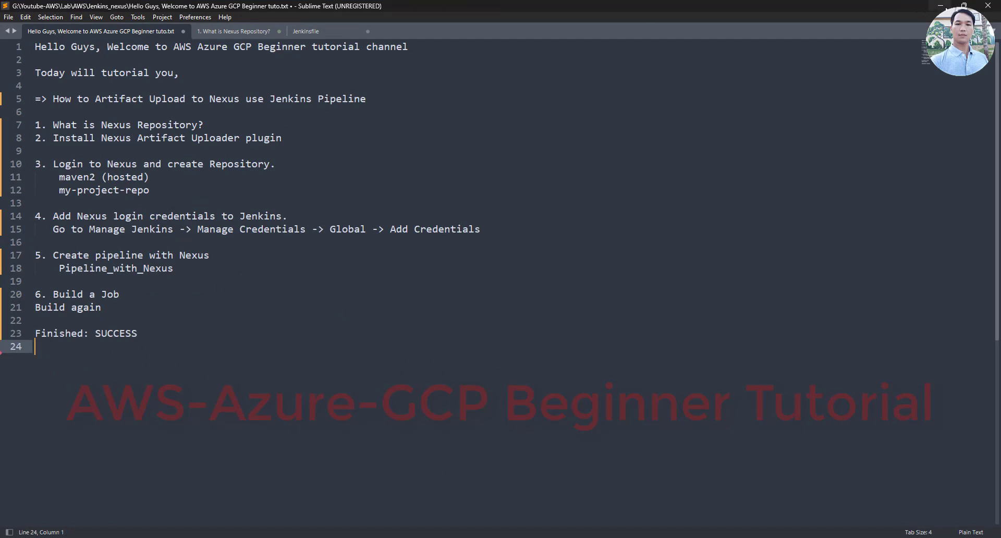
left_click(941, 5)
Browse my-project-repo to show the 2-null and expanded 1-null WAR versions with checksums
left_click(760, 8)
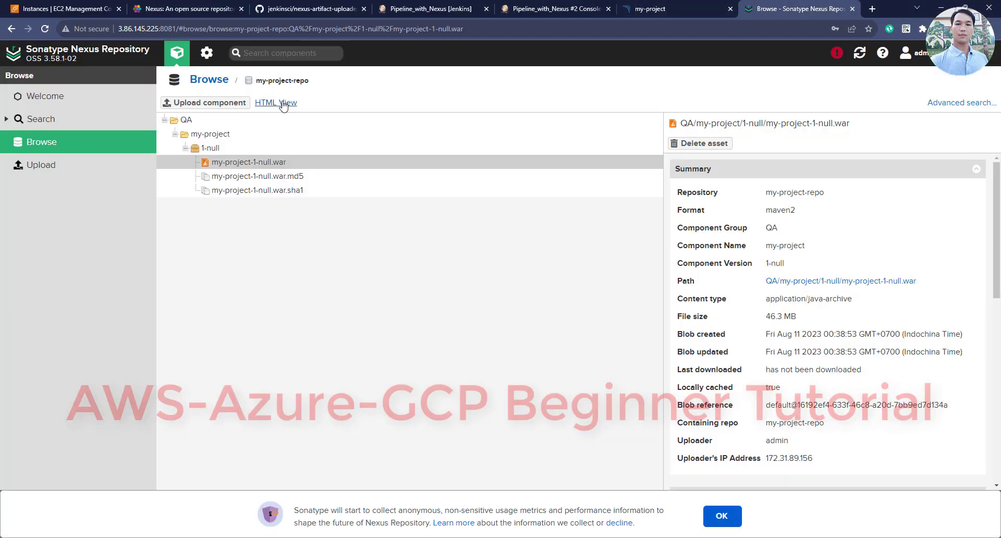
left_click(139, 89)
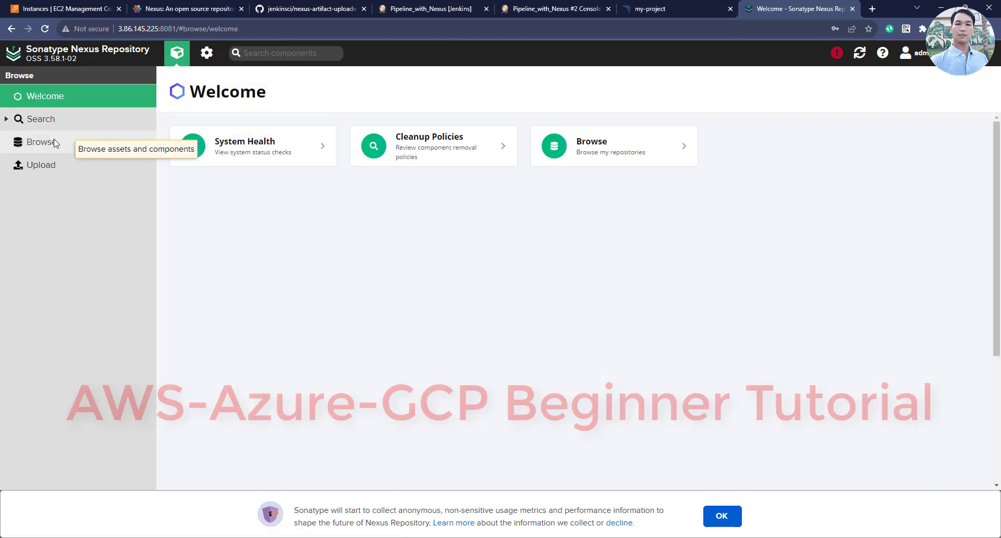
left_click(42, 141)
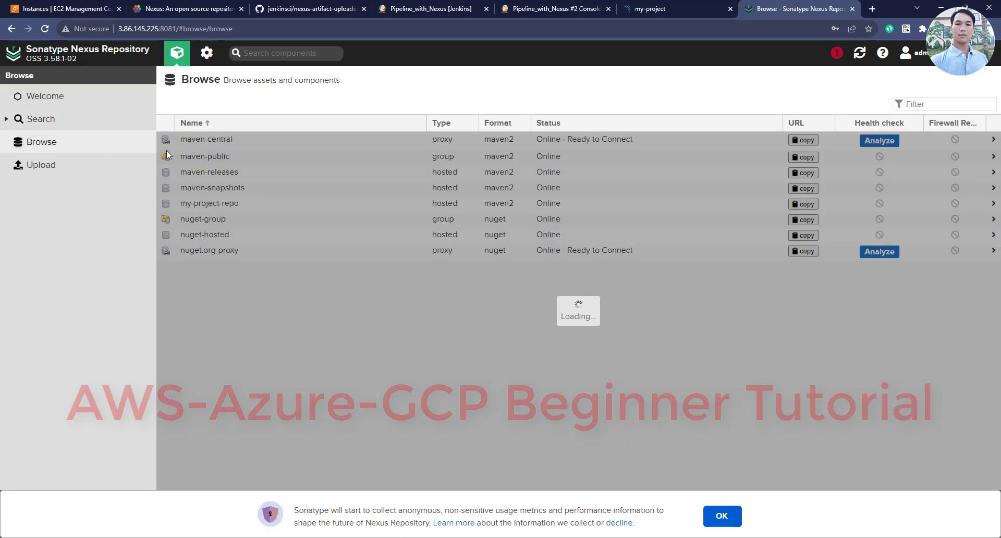
left_click(208, 201)
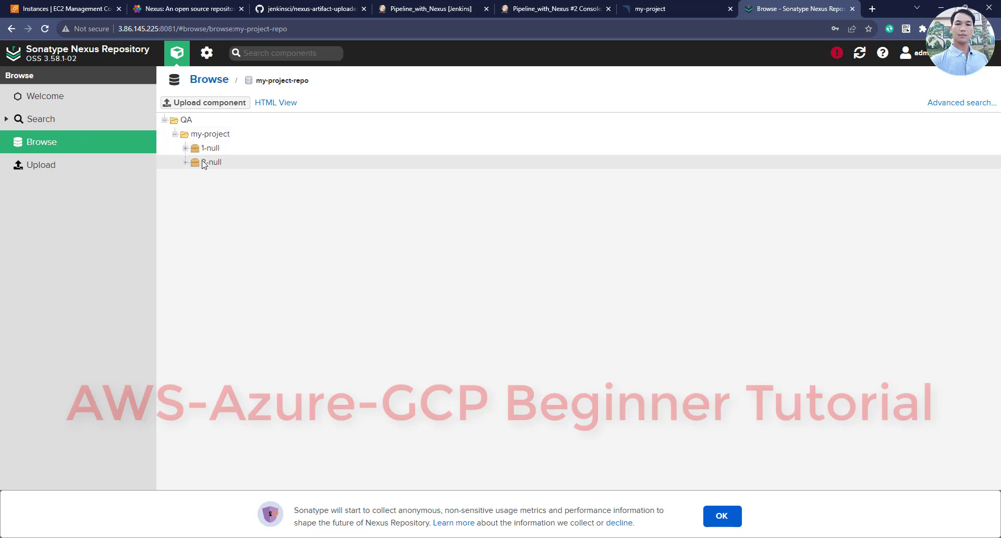
left_click(198, 163)
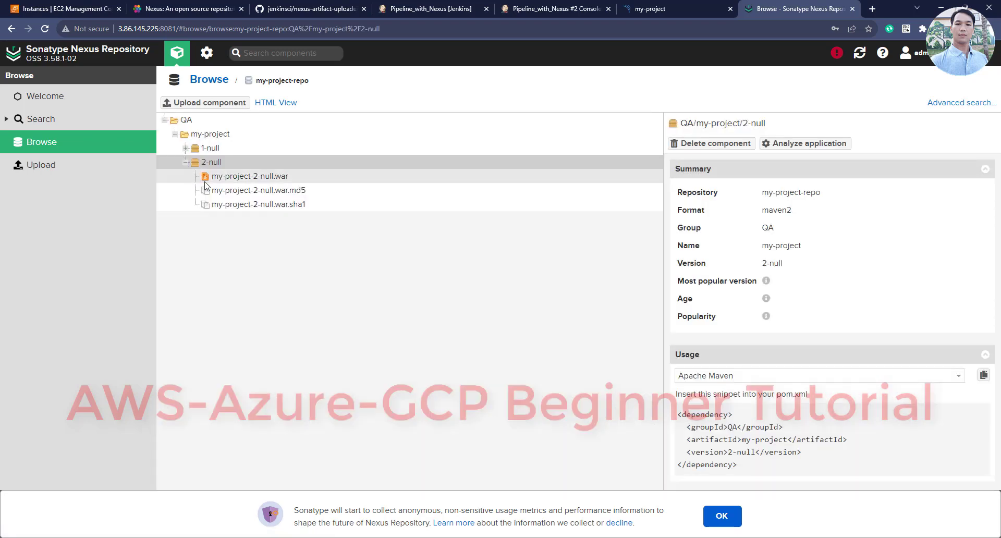
left_click(185, 149)
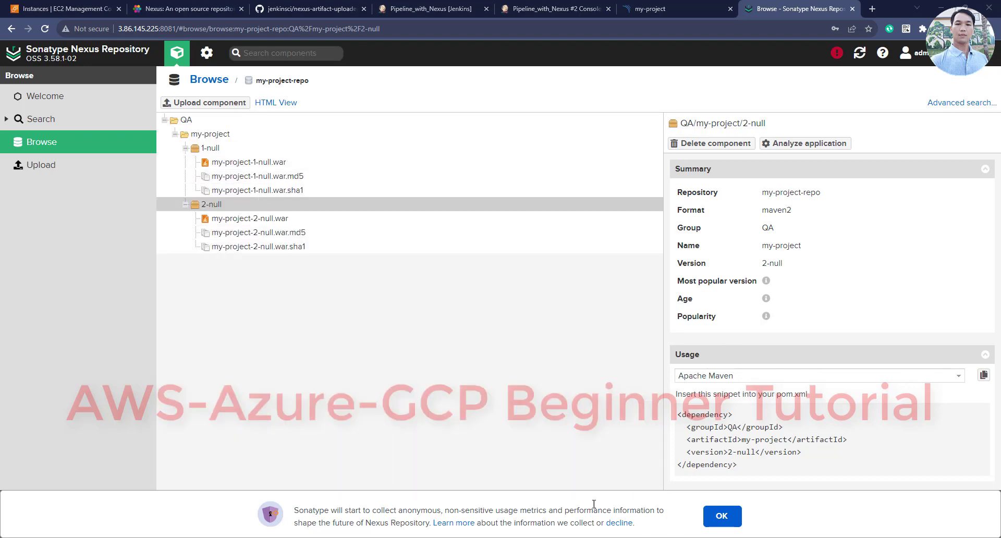
key("alt+Tab")
key("Return")
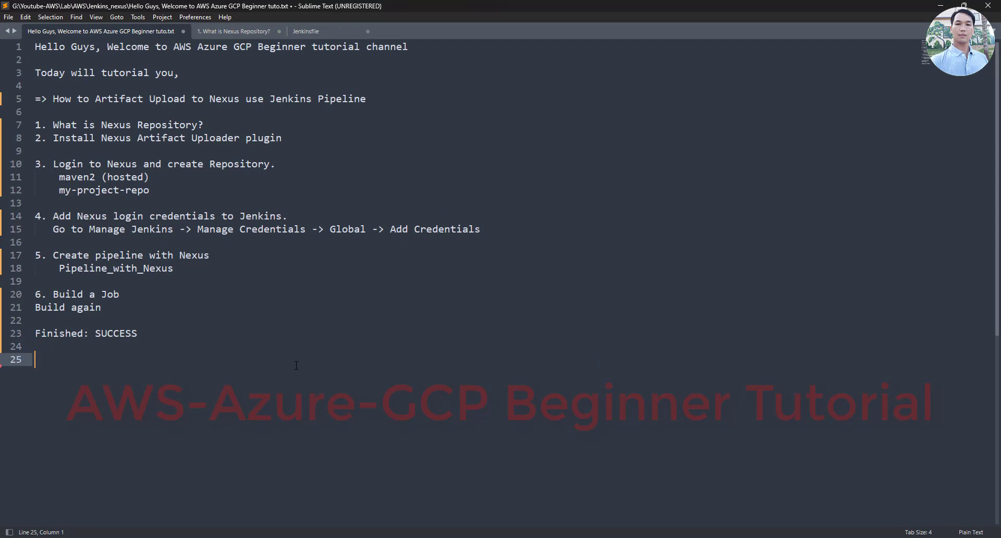
Type the closing line 'OK, I have finished demo about Artifact upload to Nexus use jenkins pipeline'
type("OK, I have finished demo")
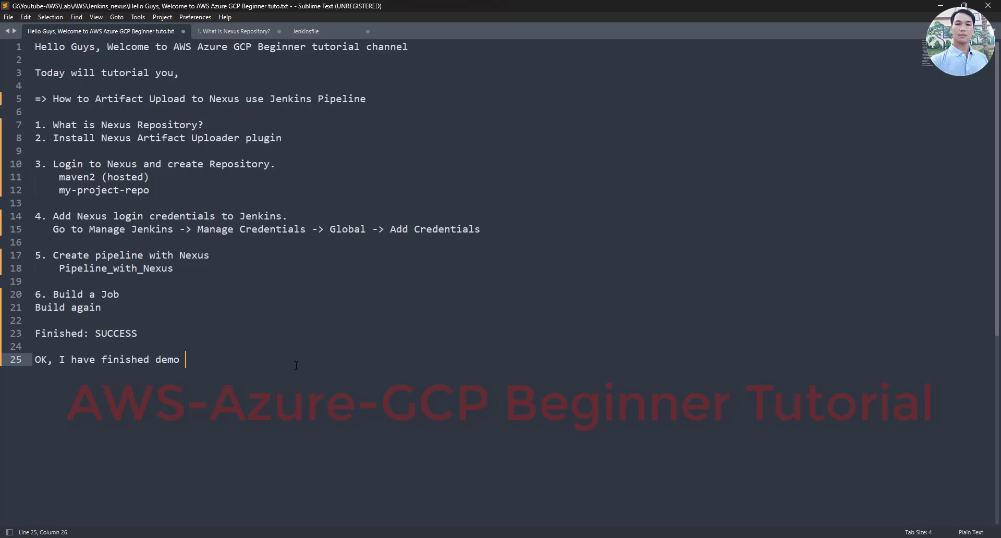
type("about")
type("Artifact upload to Ne")
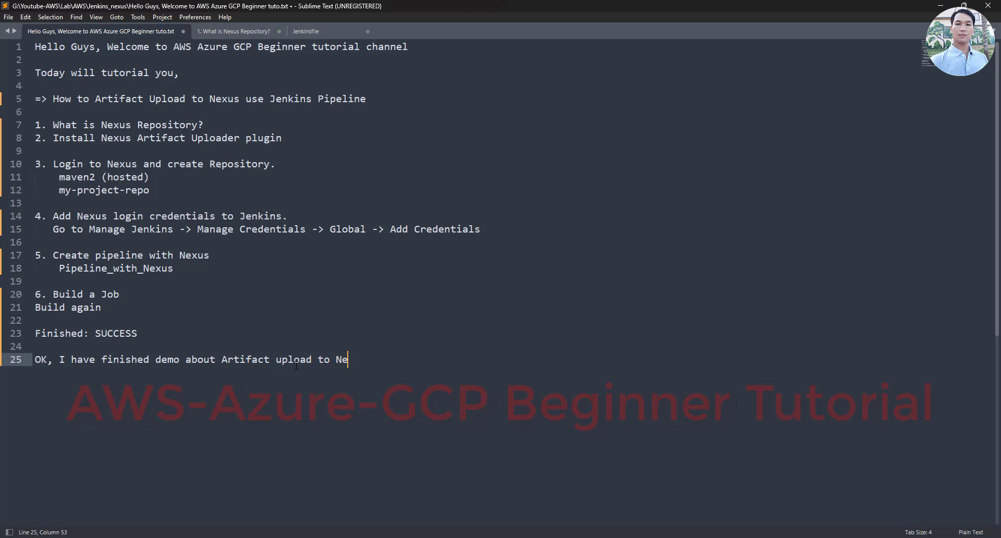
type("xus use jen")
key("BackSpace")
key("BackSpace")
key("BackSpace")
type("j")
key("BackSpace")
type("jen")
type("kins pipeline")
key("Return")
Add 'Thank you for watching!' and 'Bye, See you next video.' on new lines
type("Tha")
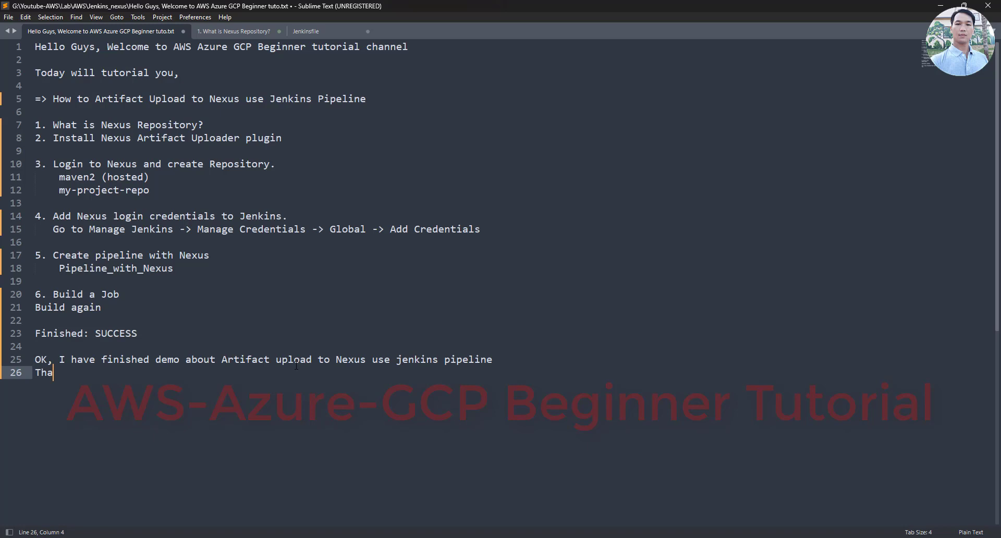
type("nk you for watching")
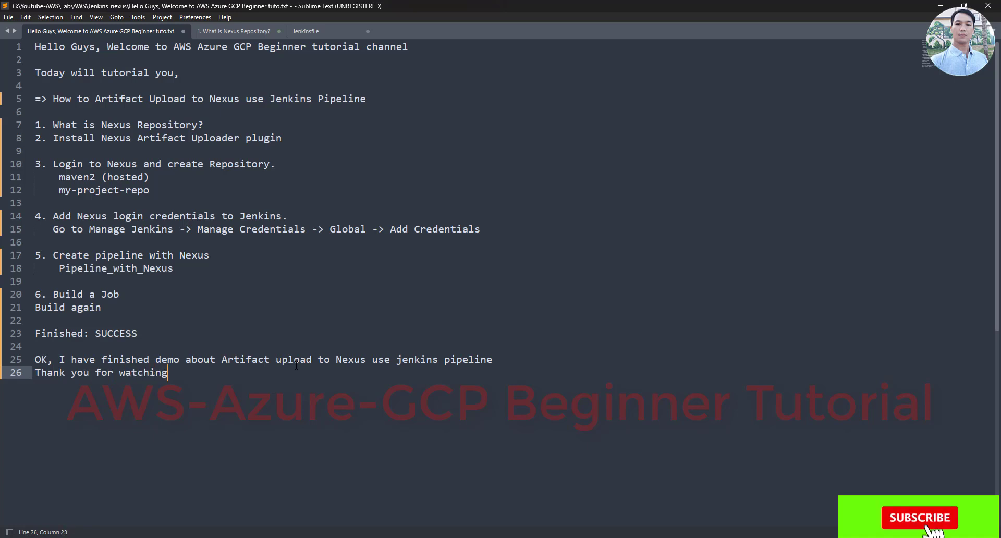
type("!")
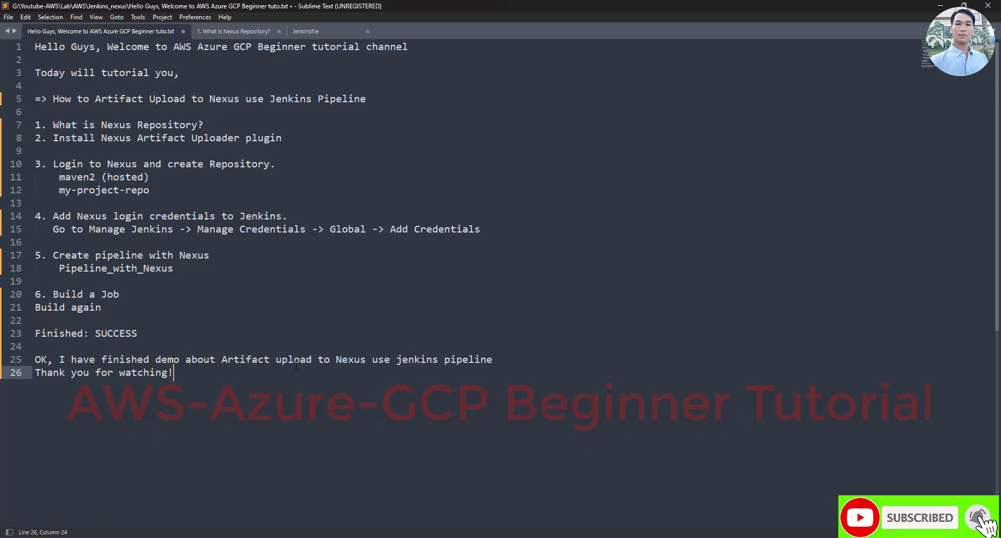
key("Return")
key("Return")
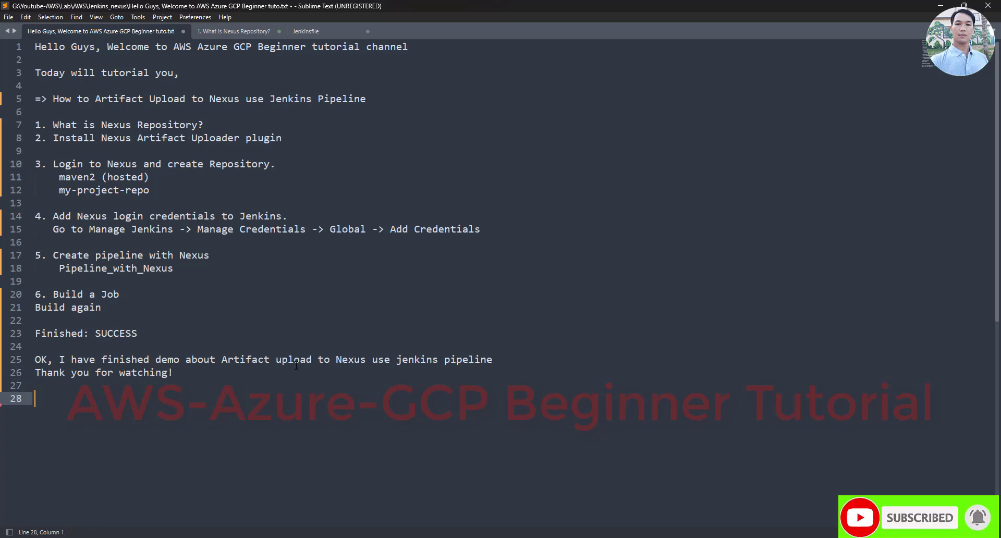
type("Bye, Se")
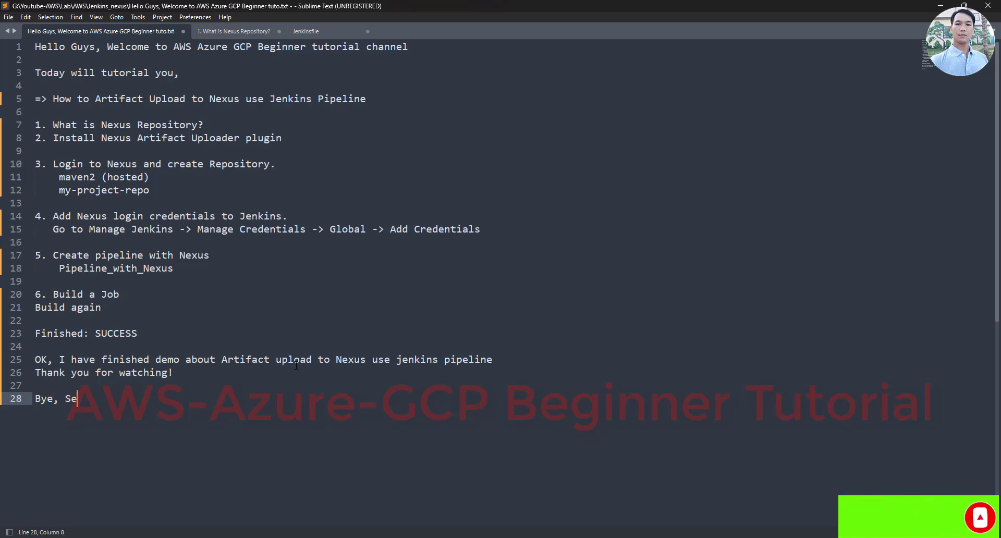
type("e you ne")
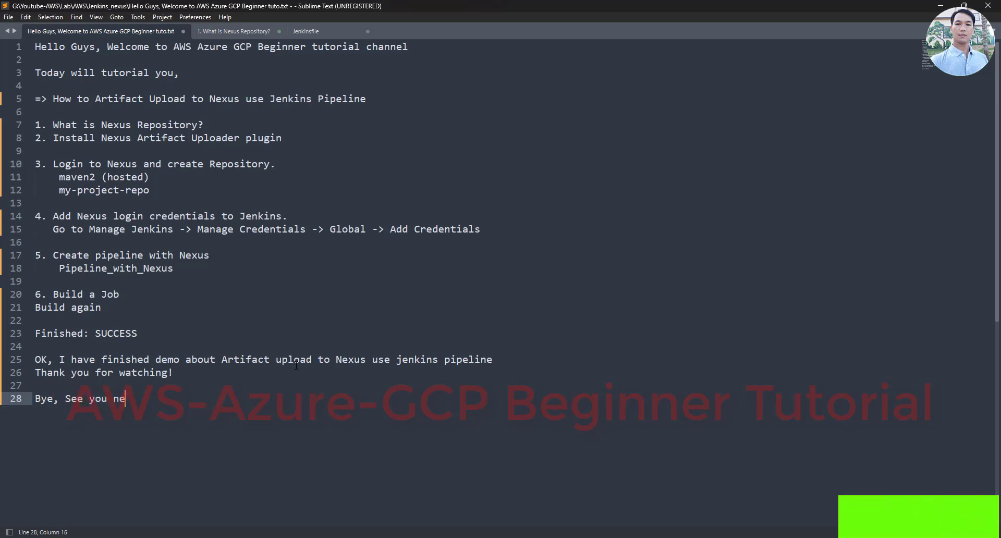
type("xt vi")
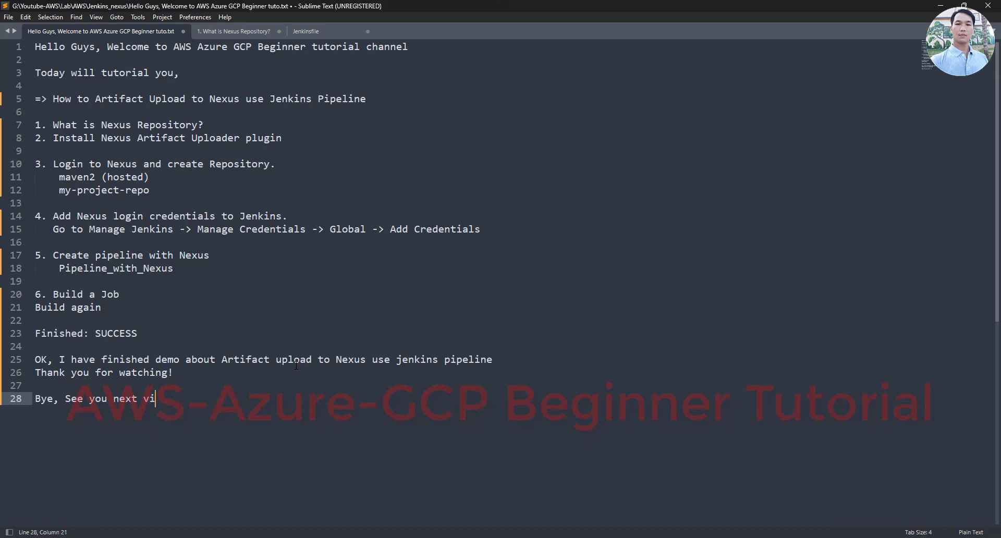
type("deo.")
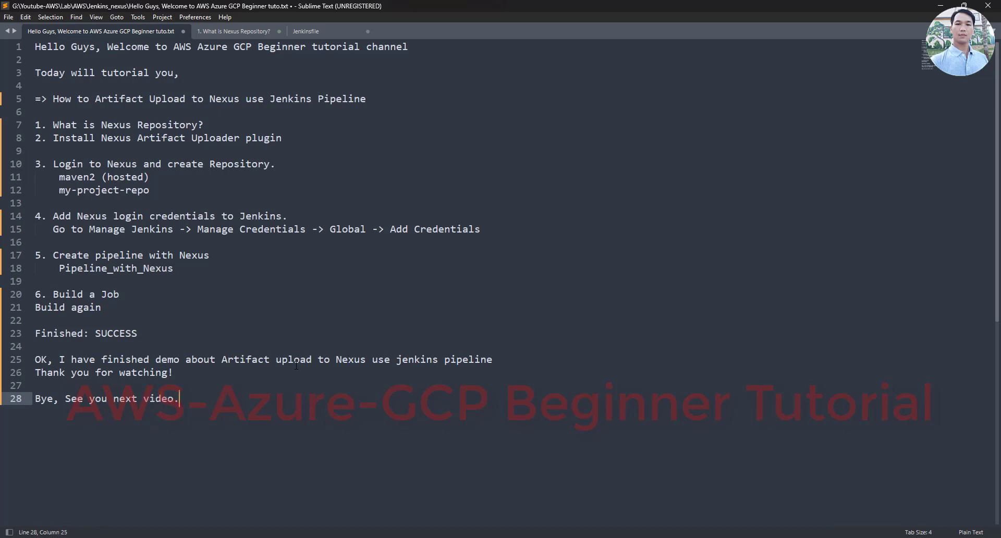